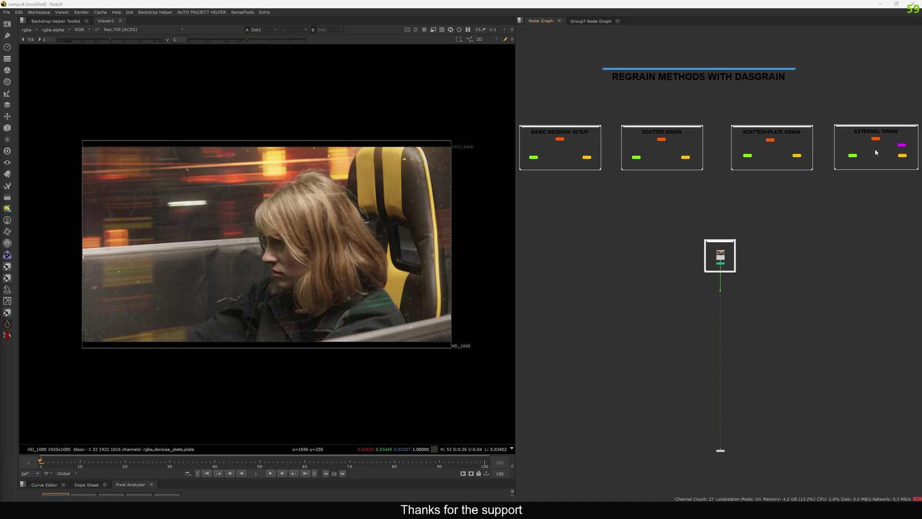
# Examine the four regrain method backdrops in the node graph, from Basic Regrain Setup to External Grain.
pyautogui.press('space')
pyautogui.moveTo(691, 203); pyautogui.dragTo(442, 209, button='middle')
pyautogui.scroll(5, 442, 209)
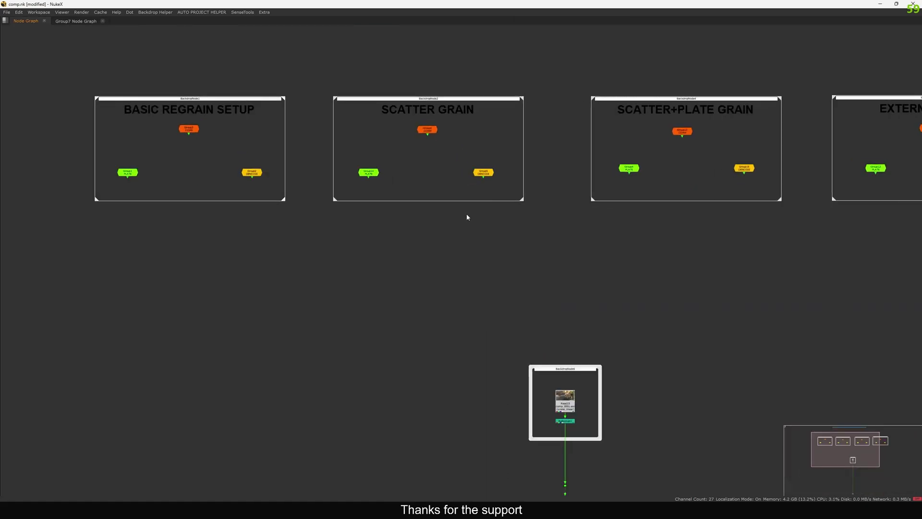
pyautogui.scroll(-3, 452, 230)
pyautogui.scroll(3, 422, 217)
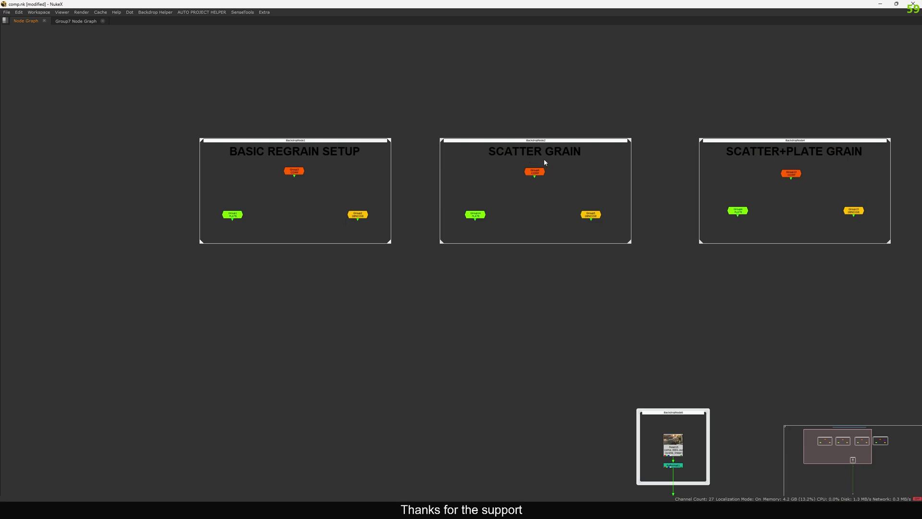
pyautogui.moveTo(767, 186); pyautogui.dragTo(595, 189, button='middle')
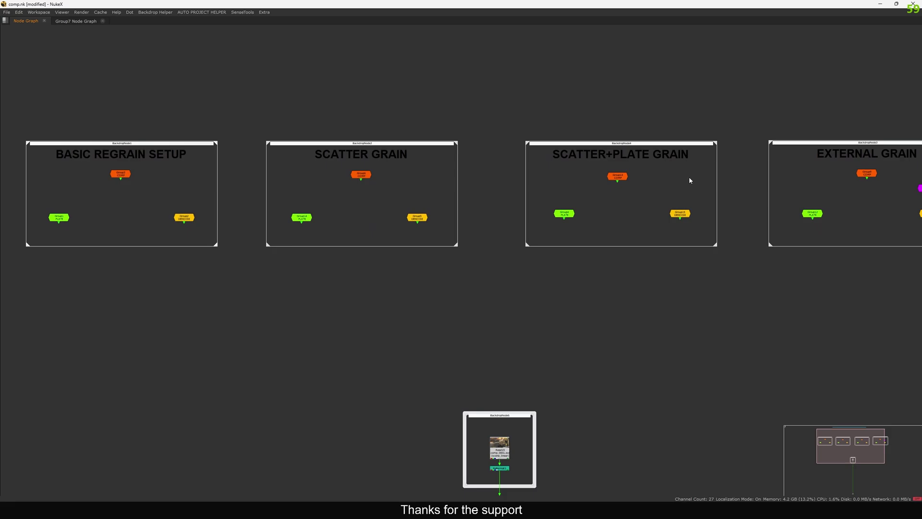
pyautogui.moveTo(690, 181); pyautogui.dragTo(531, 193, button='middle')
pyautogui.moveTo(835, 106); pyautogui.dragTo(571, 272)
pyautogui.click(613, 262)
pyautogui.moveTo(618, 267); pyautogui.dragTo(671, 221, button='middle')
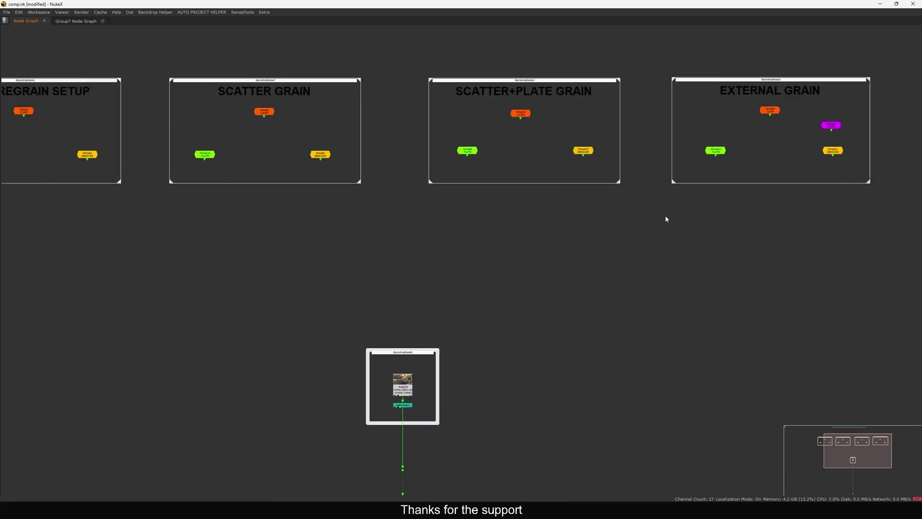
pyautogui.scroll(-3, 664, 219)
pyautogui.moveTo(616, 248); pyautogui.dragTo(696, 213, button='middle')
pyautogui.scroll(4, 602, 289)
# Nudge the node beneath the Read node slightly upward inside the separate source backdrop.
pyautogui.moveTo(601, 289); pyautogui.dragTo(626, 198, button='middle')
pyautogui.click(626, 201)
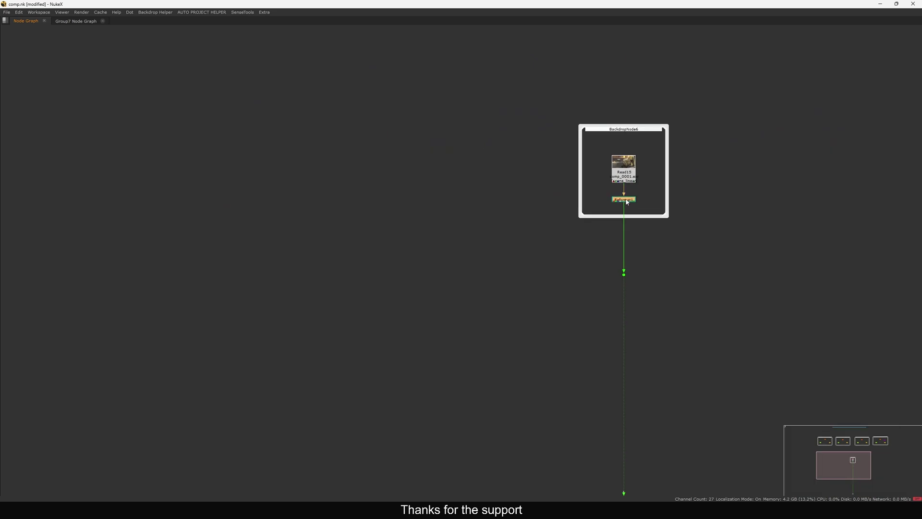
pyautogui.moveTo(627, 202); pyautogui.dragTo(627, 197)
pyautogui.moveTo(715, 110); pyautogui.dragTo(568, 263)
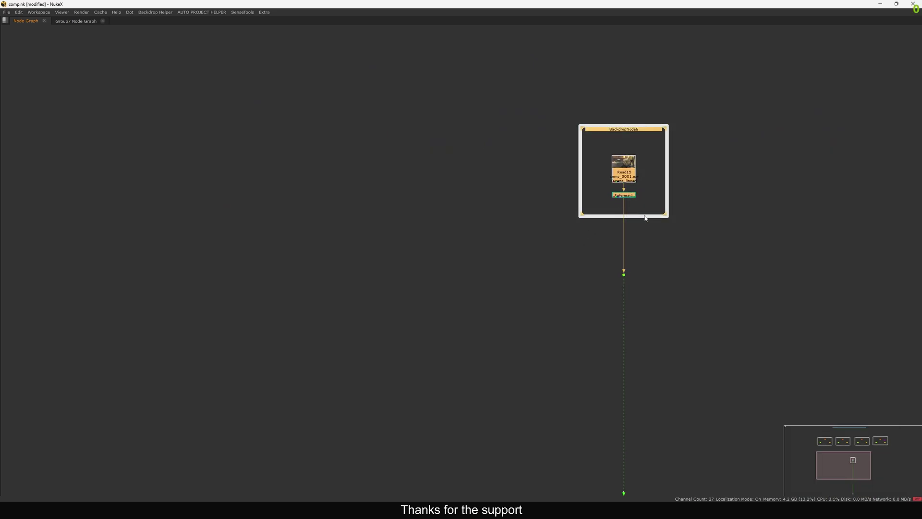
pyautogui.press('space')
pyautogui.click(682, 252)
pyautogui.scroll(-5, 672, 179)
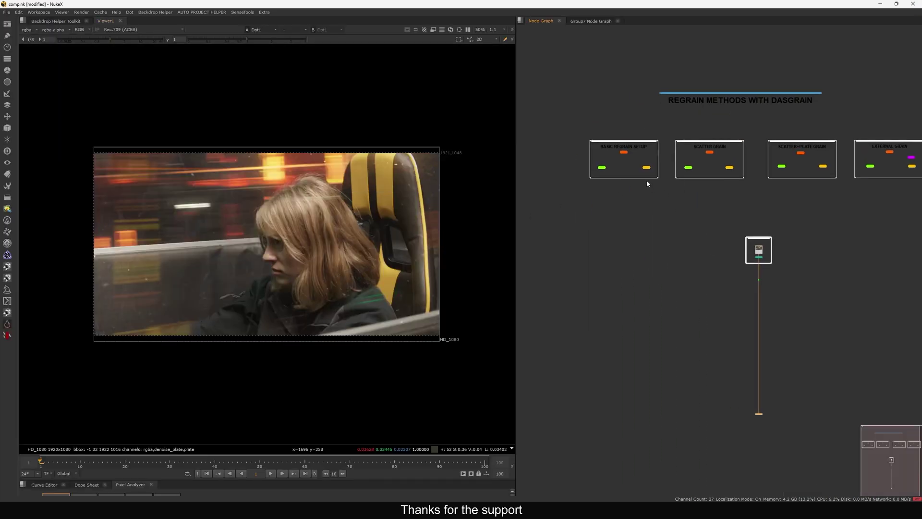
# Compare the plate and denoise images of the Basic Regrain Setup in the viewer, including the grain up close.
pyautogui.scroll(3, 647, 182)
pyautogui.click(607, 165)
pyautogui.press('1')
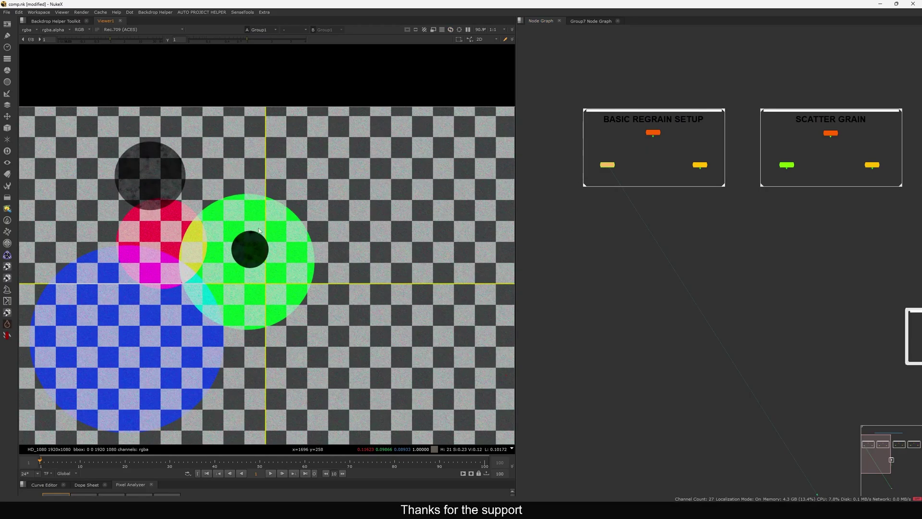
pyautogui.press('f')
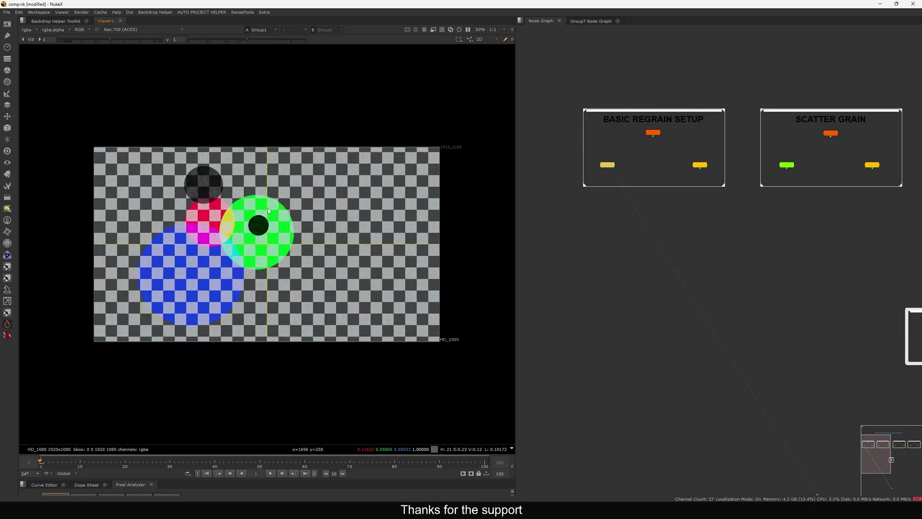
pyautogui.moveTo(684, 153); pyautogui.dragTo(711, 175)
pyautogui.press('1')
pyautogui.click(643, 175)
pyautogui.scroll(5, 264, 198)
pyautogui.click(607, 165)
pyautogui.press('2')
pyautogui.press('1')
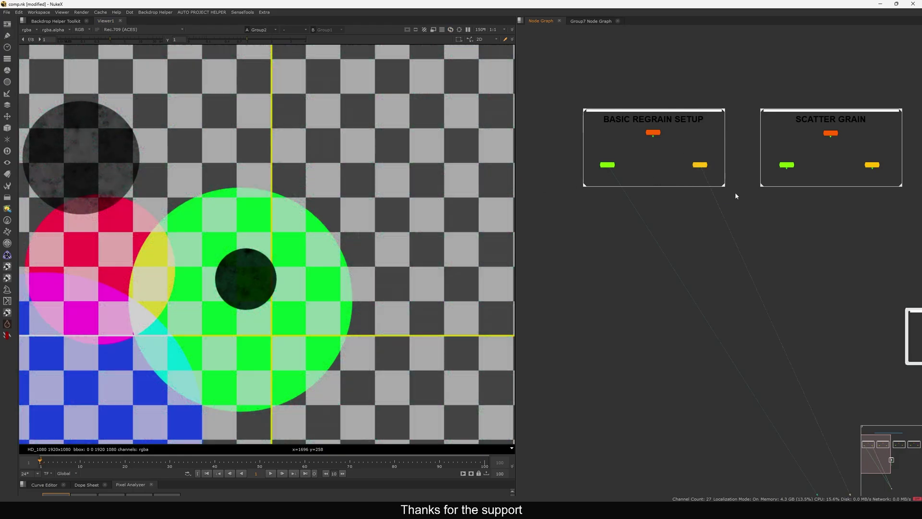
# Display the example comp from the dot below the source backdrop in the viewer.
pyautogui.scroll(-4, 729, 206)
pyautogui.moveTo(814, 218); pyautogui.dragTo(777, 211, button='middle')
pyautogui.moveTo(671, 225); pyautogui.dragTo(670, 202, button='middle')
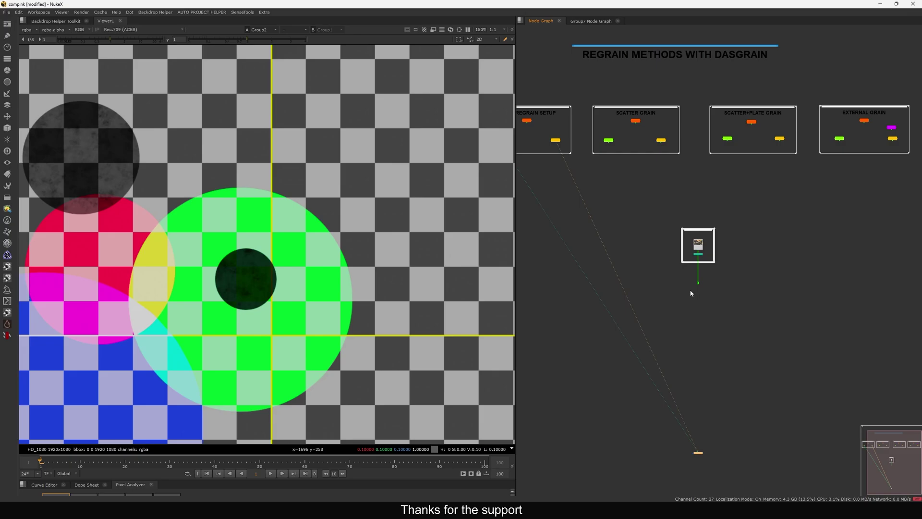
pyautogui.moveTo(657, 317); pyautogui.dragTo(736, 271)
pyautogui.press('1')
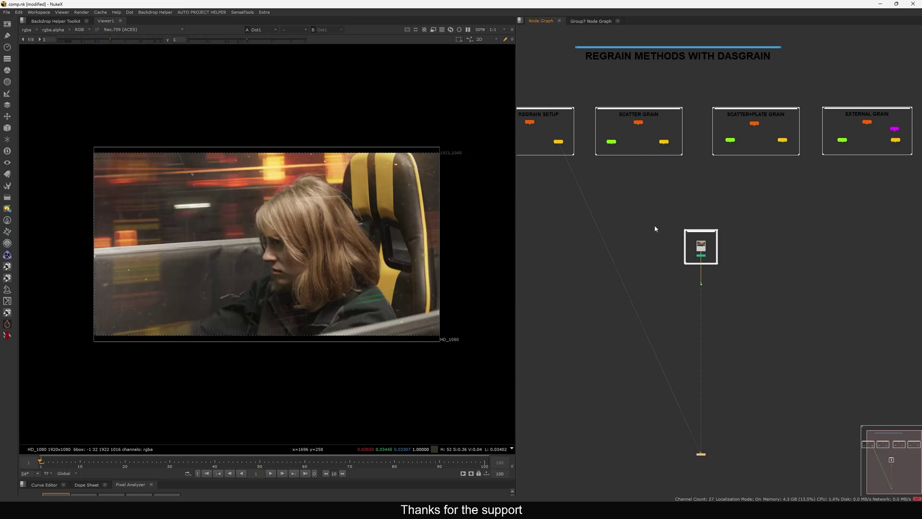
# Return to the Basic Regrain Setup backdrop and display its PLATE group in the viewer.
pyautogui.moveTo(595, 177); pyautogui.dragTo(702, 231, button='middle')
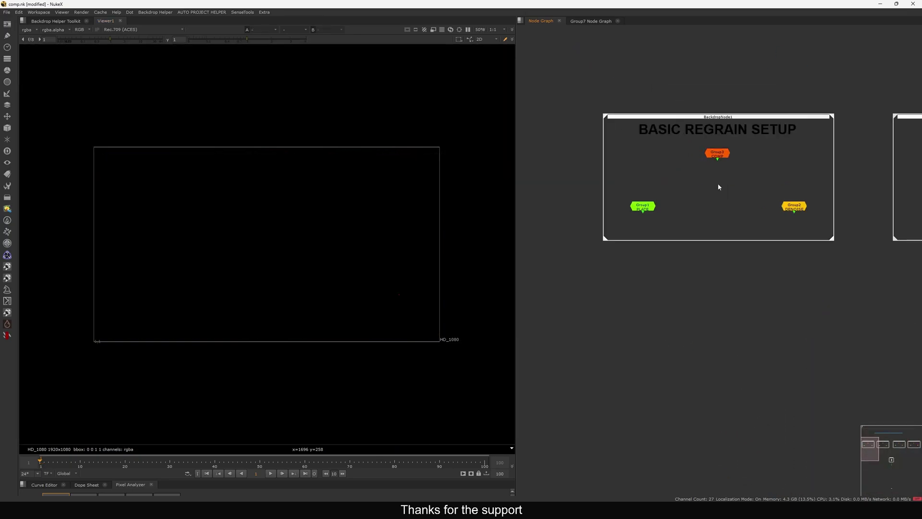
pyautogui.scroll(2, 719, 184)
pyautogui.moveTo(720, 185)
pyautogui.mouseDown(button='middle')
pyautogui.moveTo(712, 205)
pyautogui.moveTo(718, 201)
pyautogui.mouseUp(button='middle')
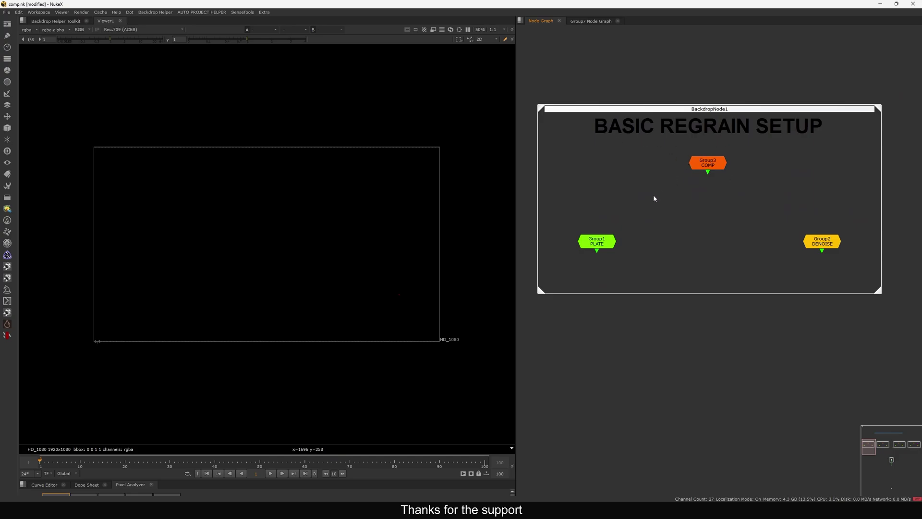
pyautogui.moveTo(758, 151); pyautogui.dragTo(568, 264)
pyautogui.press('1')
pyautogui.press('1')
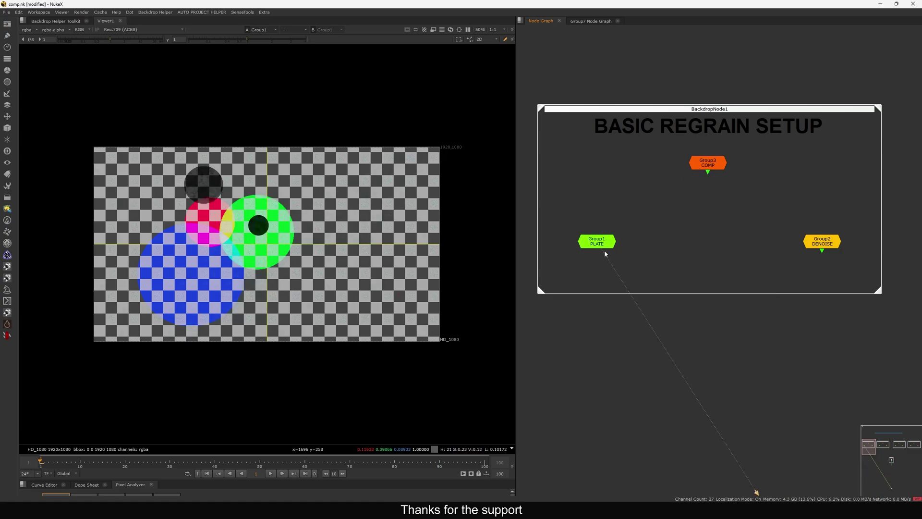
# Compare the COMP group with the PLATE group by alternating them in the viewer.
pyautogui.moveTo(679, 192); pyautogui.dragTo(755, 155)
pyautogui.press('2')
pyautogui.click(745, 181)
pyautogui.press('1')
pyautogui.press('2')
pyautogui.press('1')
pyautogui.press('2')
pyautogui.press('1')
pyautogui.moveTo(666, 226); pyautogui.dragTo(553, 274)
pyautogui.moveTo(655, 195); pyautogui.dragTo(756, 156)
pyautogui.press('1')
pyautogui.click(687, 164)
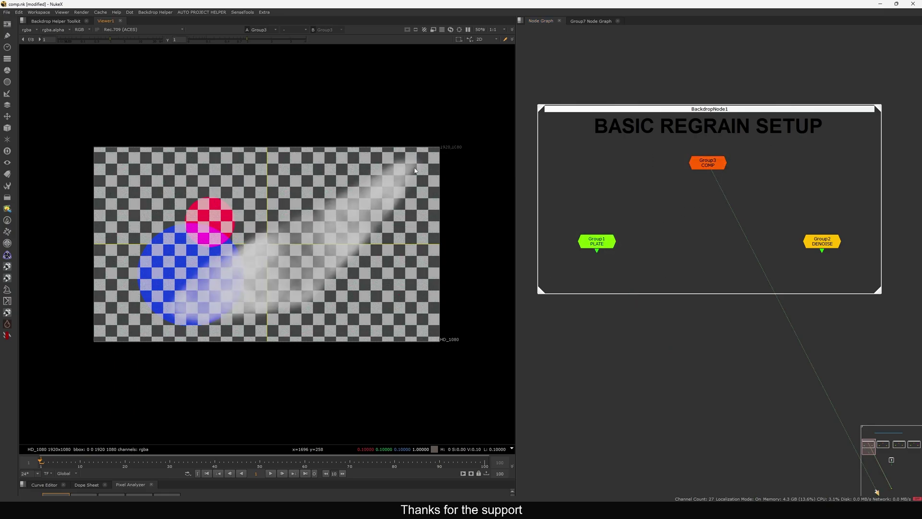
# Review the plate, comp and denoise images of the Basic Regrain Setup in turn.
pyautogui.moveTo(651, 221); pyautogui.dragTo(559, 273)
pyautogui.press('1')
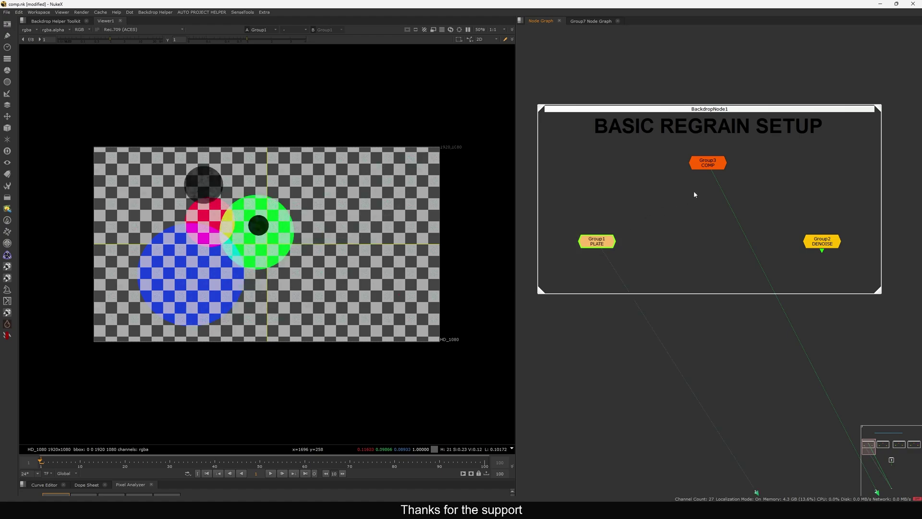
pyautogui.moveTo(671, 186); pyautogui.dragTo(780, 146)
pyautogui.press('2')
pyautogui.press('1')
pyautogui.moveTo(775, 215); pyautogui.dragTo(864, 269)
pyautogui.press('1')
# Add a DasGrain node between the PLATE and DENOISE groups and close its properties.
pyautogui.press('Tab')
pyautogui.write('d')
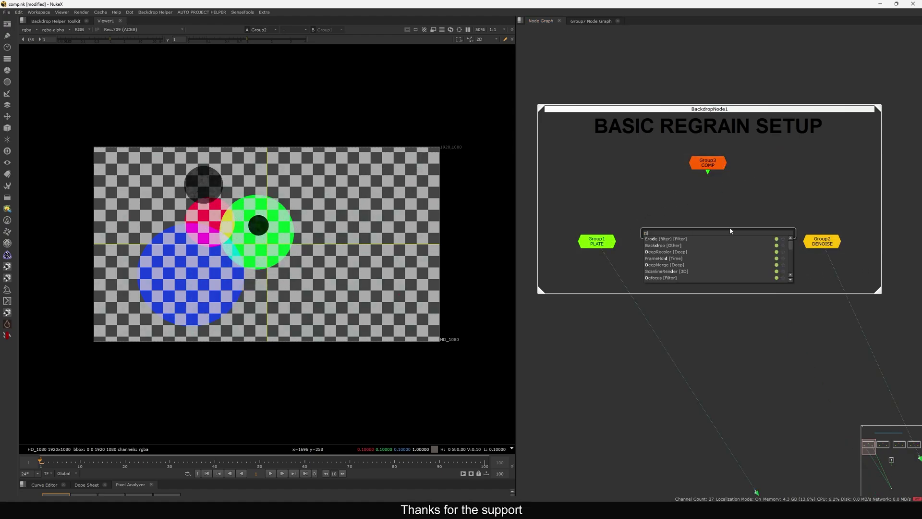
pyautogui.write('asGrain FH [Draw')
pyautogui.press('Return')
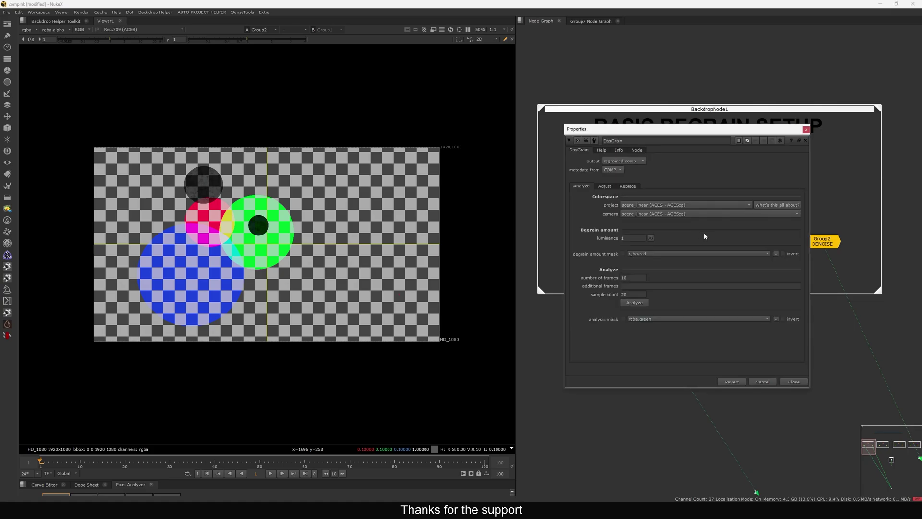
pyautogui.click(805, 130)
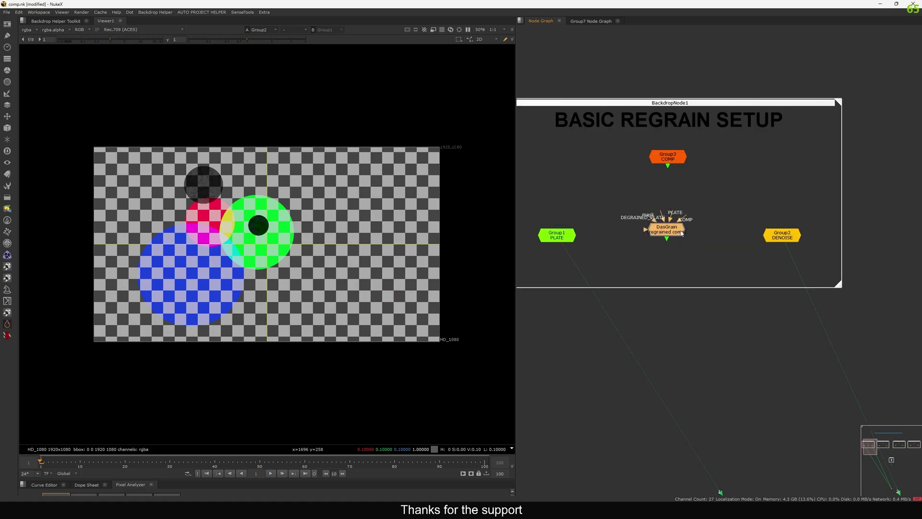
# Connect DasGrain's COMP, PLATE and DEGRAINED_PLATE inputs to the COMP, PLATE and DENOISE groups respectively.
pyautogui.press('space')
pyautogui.scroll(3, 659, 215)
pyautogui.moveTo(620, 205); pyautogui.dragTo(593, 95)
pyautogui.moveTo(588, 234); pyautogui.dragTo(591, 236)
pyautogui.moveTo(602, 204); pyautogui.dragTo(374, 248)
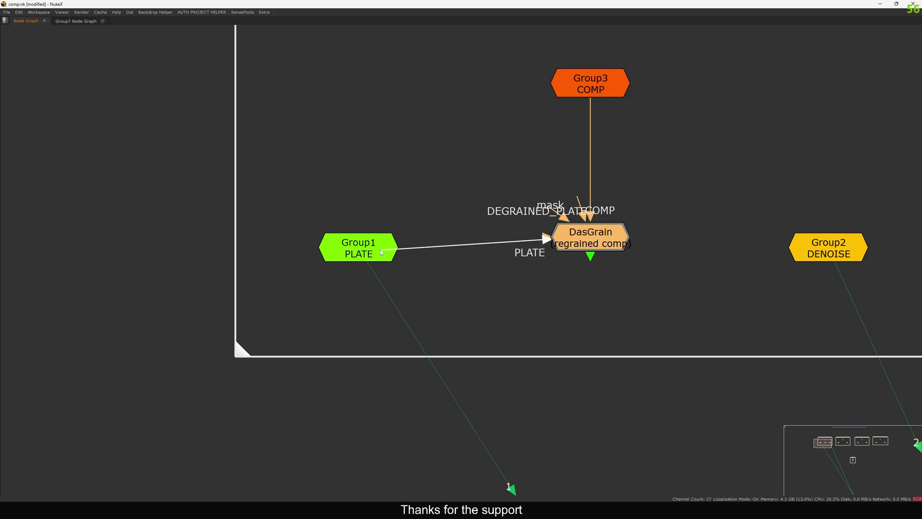
pyautogui.moveTo(579, 202); pyautogui.dragTo(790, 258)
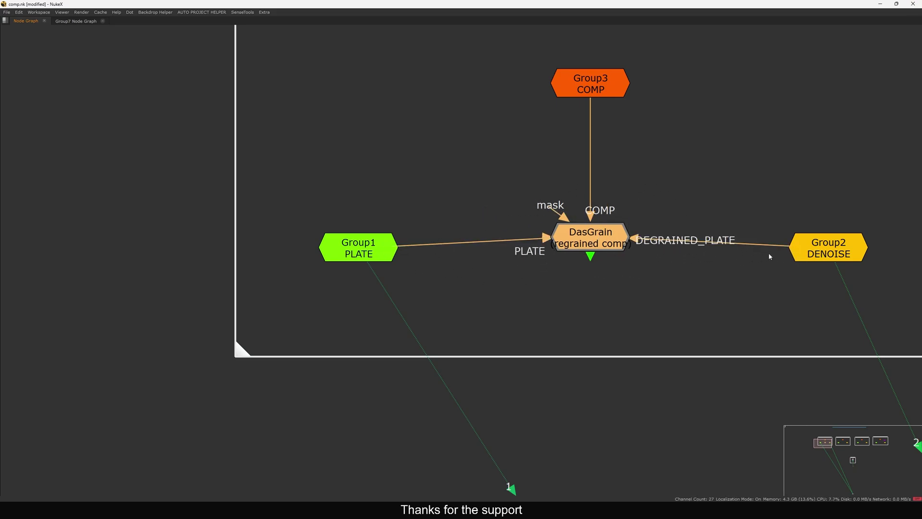
# Display the output of the connected DasGrain node in the viewer.
pyautogui.press('space')
pyautogui.scroll(-5, 730, 203)
pyautogui.moveTo(679, 218); pyautogui.dragTo(735, 225, button='middle')
pyautogui.press('1')
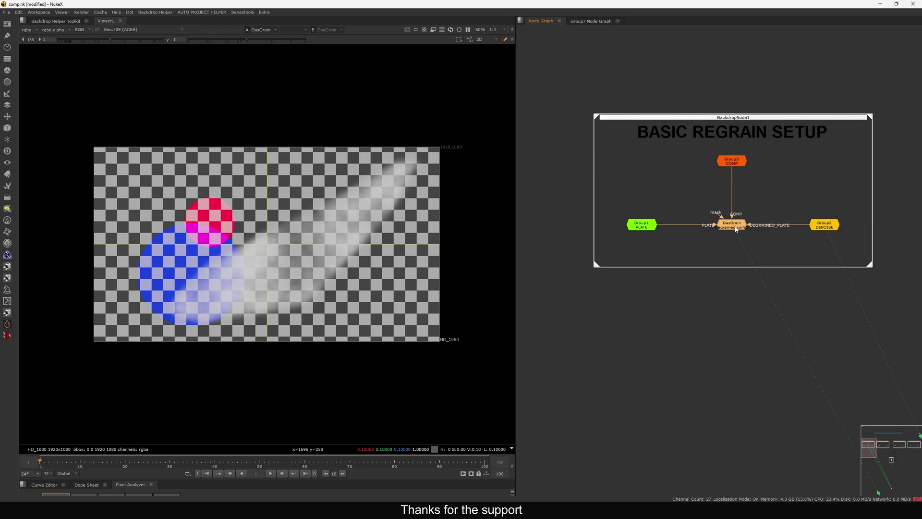
# Run the grain analysis in the DasGrain properties and close them.
pyautogui.doubleClick(735, 225)
pyautogui.moveTo(699, 129); pyautogui.dragTo(700, 62)
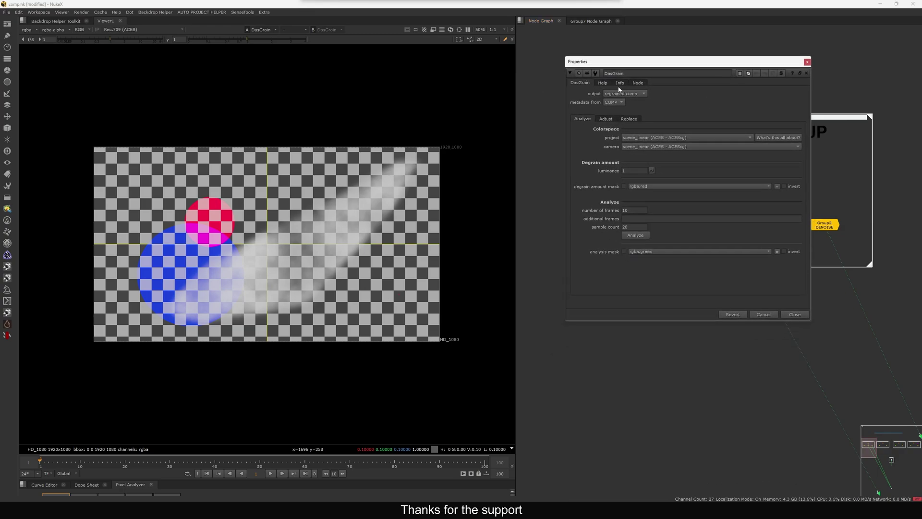
pyautogui.click(635, 235)
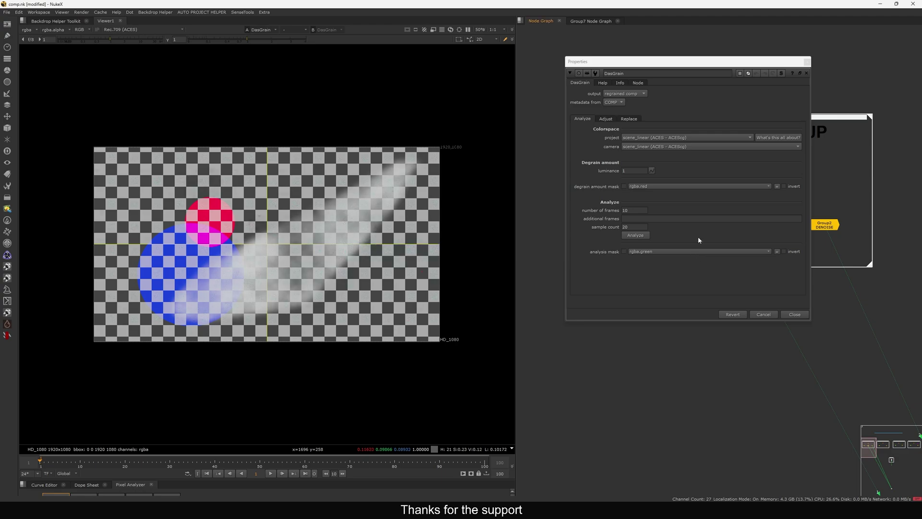
pyautogui.moveTo(764, 63); pyautogui.dragTo(576, 92)
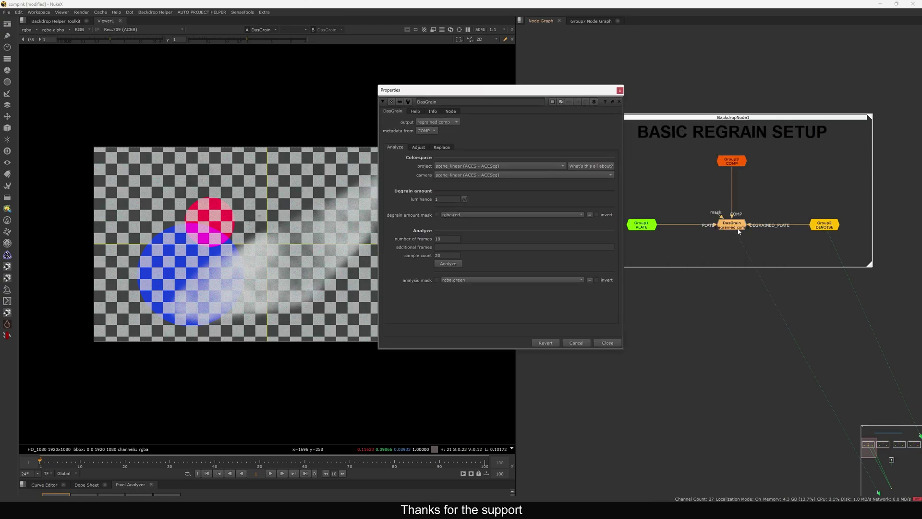
pyautogui.click(650, 230)
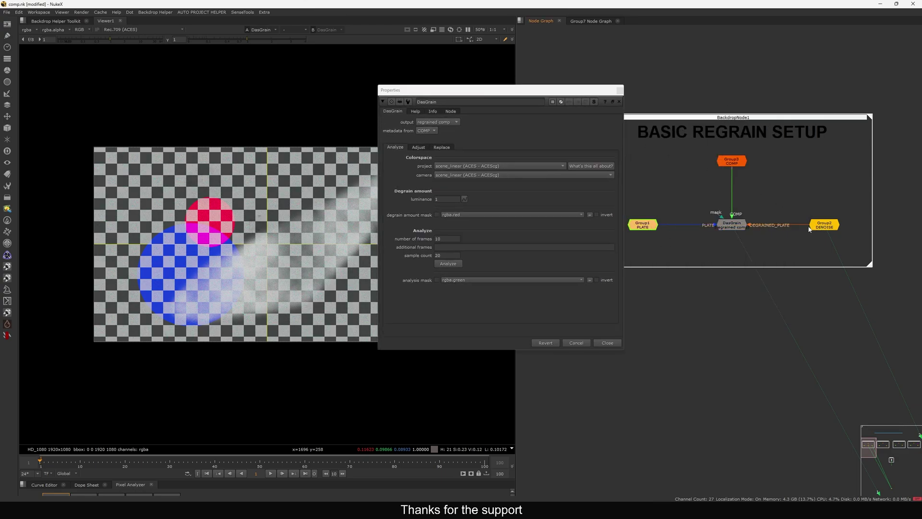
pyautogui.click(607, 342)
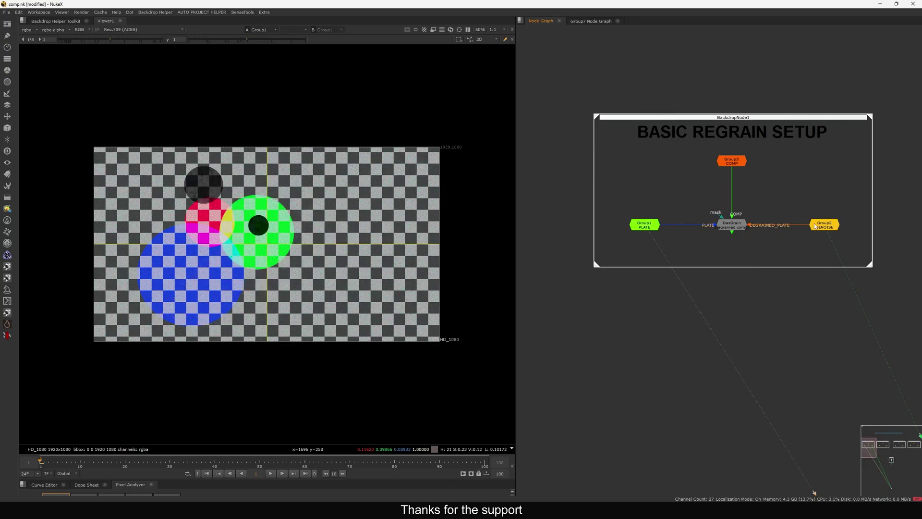
# Compare the regrained DasGrain output with the original plate up close on the checkerboard.
pyautogui.click(691, 228)
pyautogui.scroll(6, 274, 214)
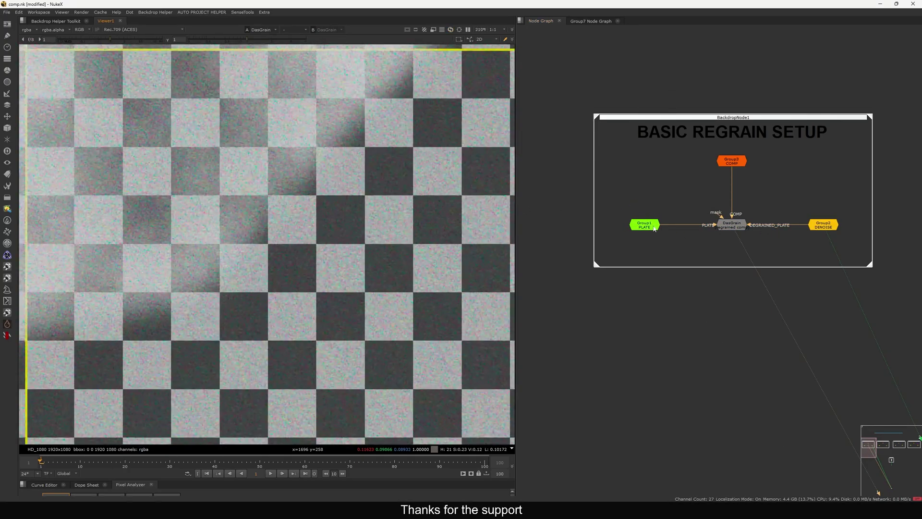
pyautogui.click(654, 229)
pyautogui.press('1')
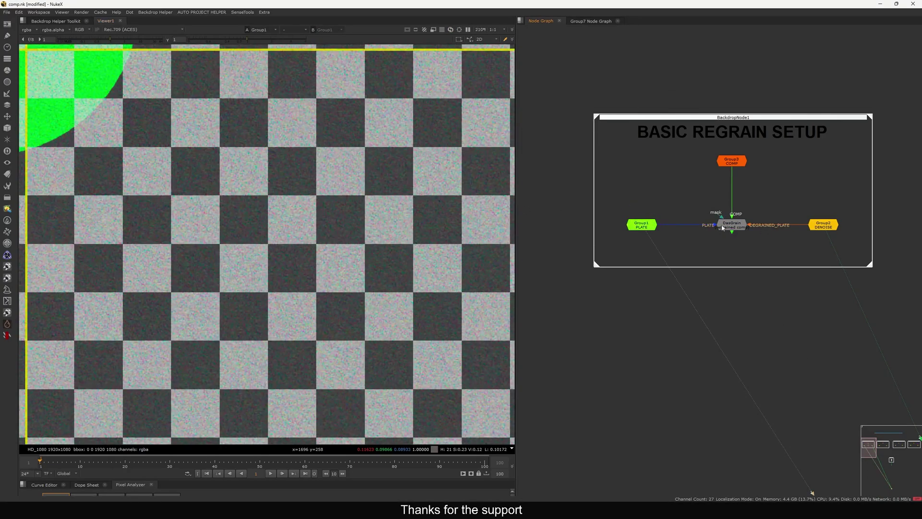
pyautogui.click(723, 228)
pyautogui.press('2')
pyautogui.click(646, 239)
pyautogui.press('1')
pyautogui.press('2')
pyautogui.scroll(3, 694, 241)
pyautogui.press('2')
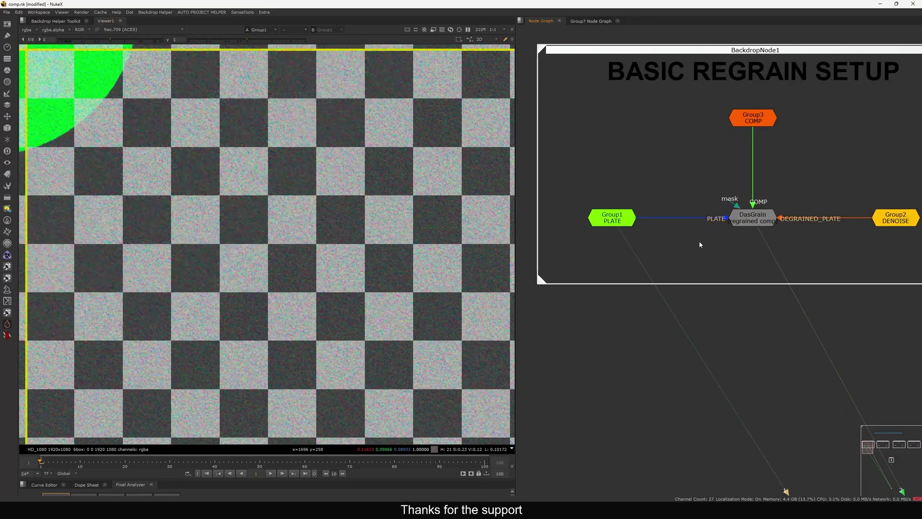
# Compare the grain of the DasGrain result and the plate around the image's upper-left corner.
pyautogui.scroll(-5, 269, 250)
pyautogui.moveTo(231, 182); pyautogui.dragTo(322, 286, button='middle')
pyautogui.scroll(3, 225, 230)
pyautogui.press('2')
pyautogui.press('1')
pyautogui.press('1')
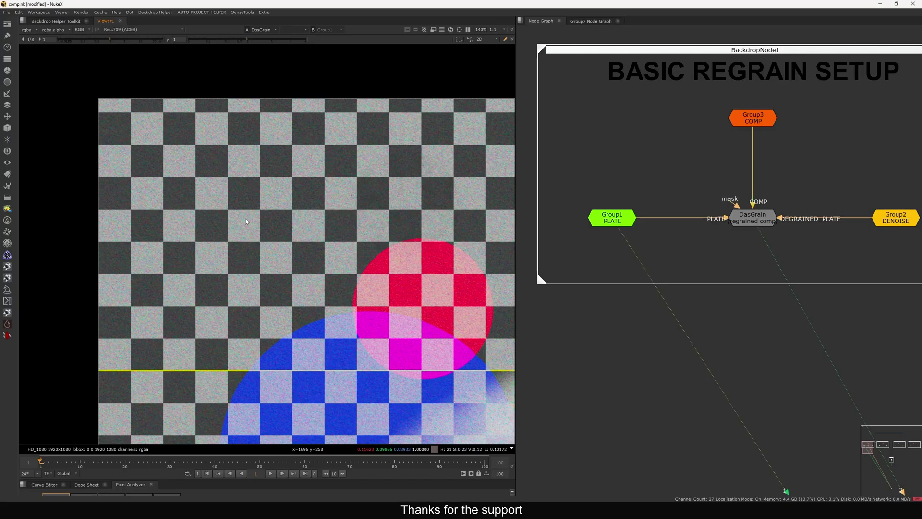
pyautogui.press('3')
# Frame the whole image and check the denoise image against the regrained DasGrain output.
pyautogui.press('f')
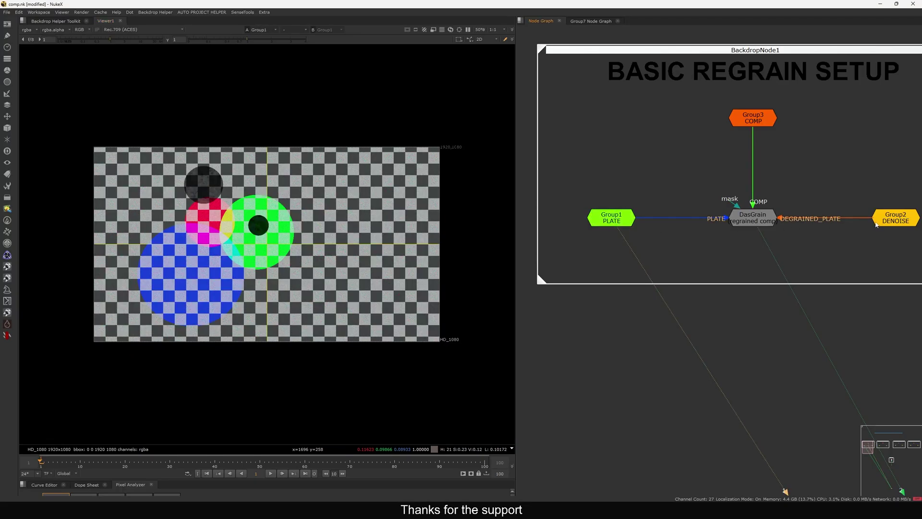
pyautogui.click(627, 221)
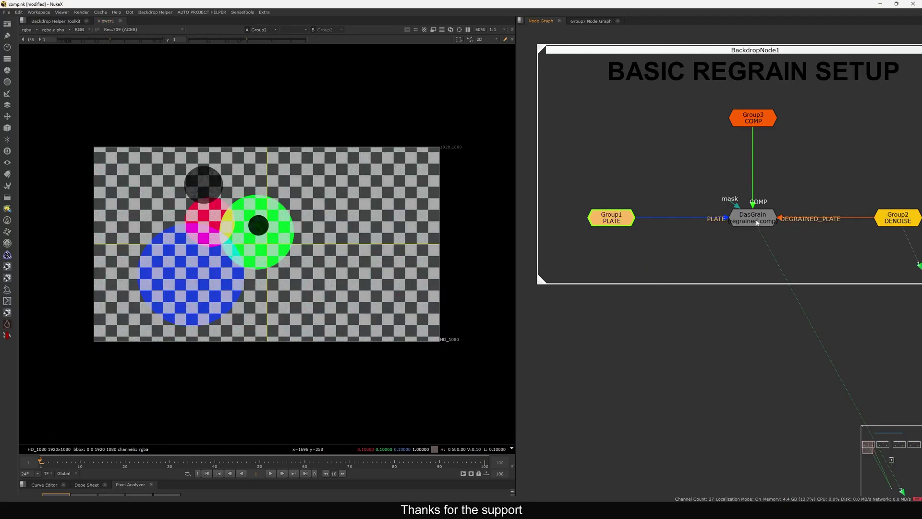
pyautogui.click(757, 222)
pyautogui.press('1')
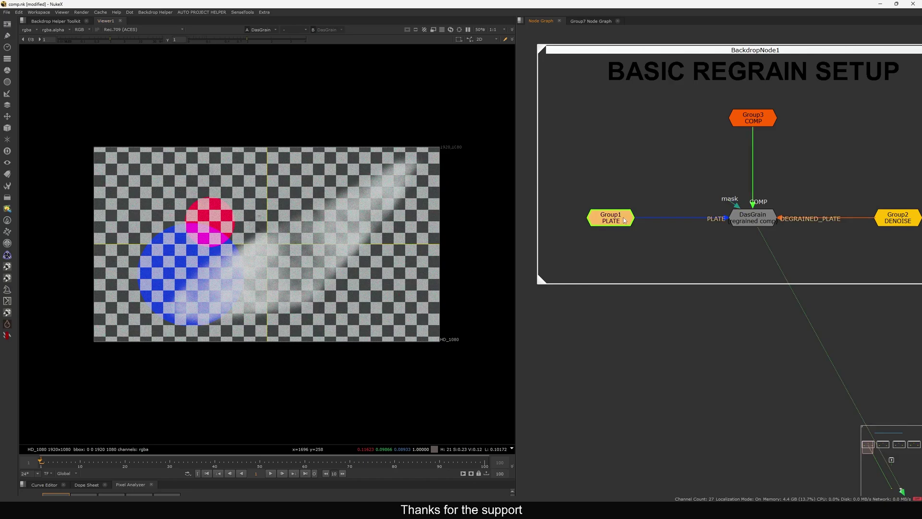
# View the denoised plate and examine the dark textured circle above the red circle up close.
pyautogui.press('2')
pyautogui.scroll(5, 249, 171)
pyautogui.moveTo(289, 216); pyautogui.dragTo(236, 169, button='middle')
pyautogui.moveTo(832, 244); pyautogui.dragTo(780, 219, button='middle')
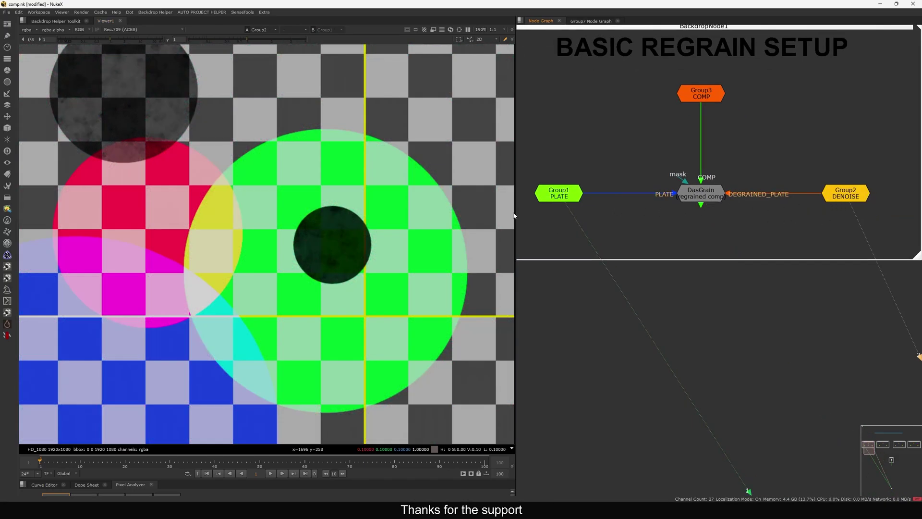
pyautogui.scroll(6, 231, 215)
pyautogui.press('3')
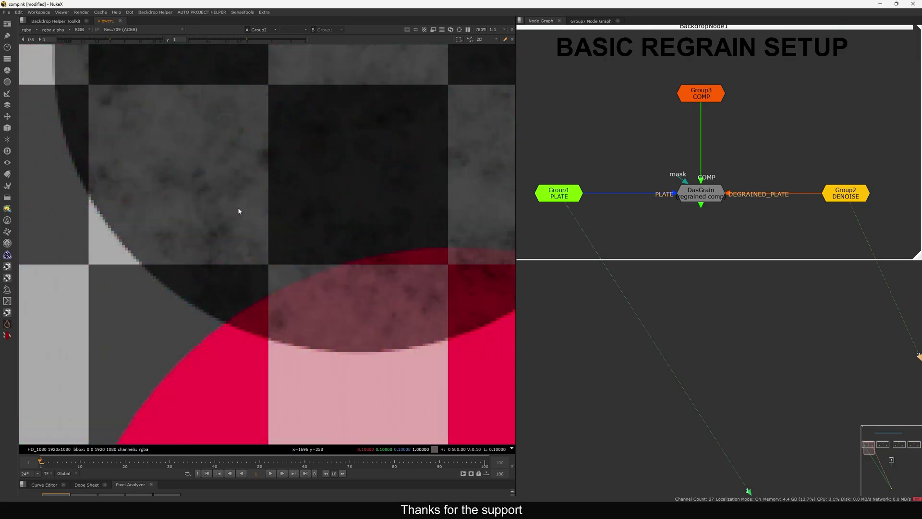
pyautogui.scroll(-2, 247, 228)
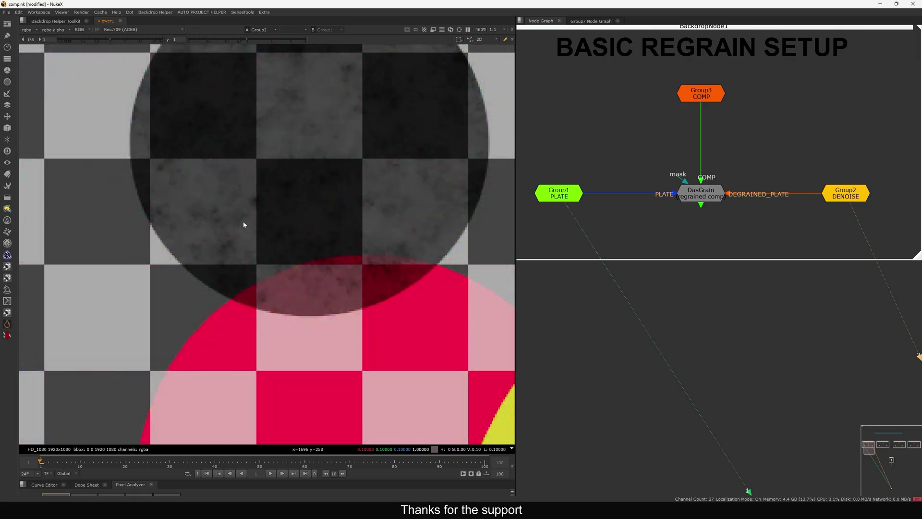
# View the DasGrain output around the red circle and check the same area in the original plate.
pyautogui.press('1')
pyautogui.moveTo(639, 220); pyautogui.dragTo(641, 224, button='middle')
pyautogui.moveTo(754, 175); pyautogui.dragTo(668, 224)
pyautogui.press('1')
pyautogui.scroll(-5, 344, 249)
pyautogui.scroll(1, 368, 284)
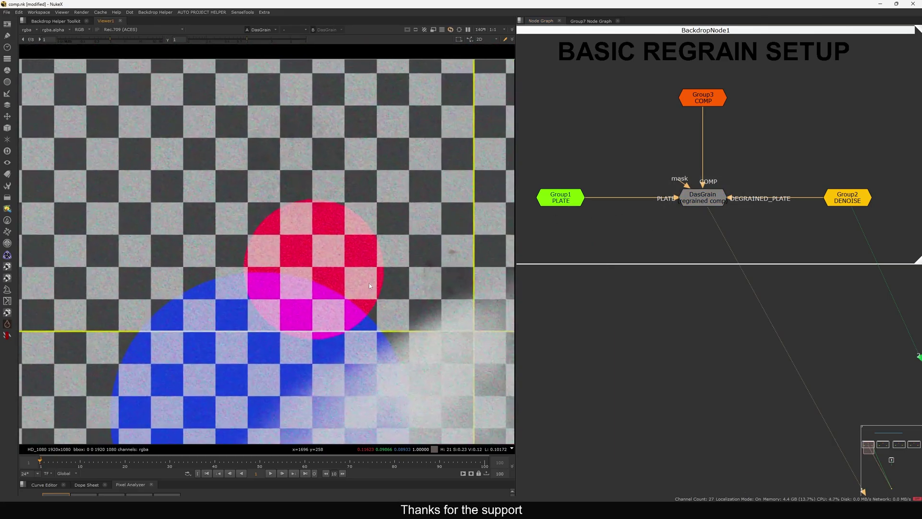
pyautogui.scroll(2, 369, 283)
pyautogui.click(560, 198)
pyautogui.press('1')
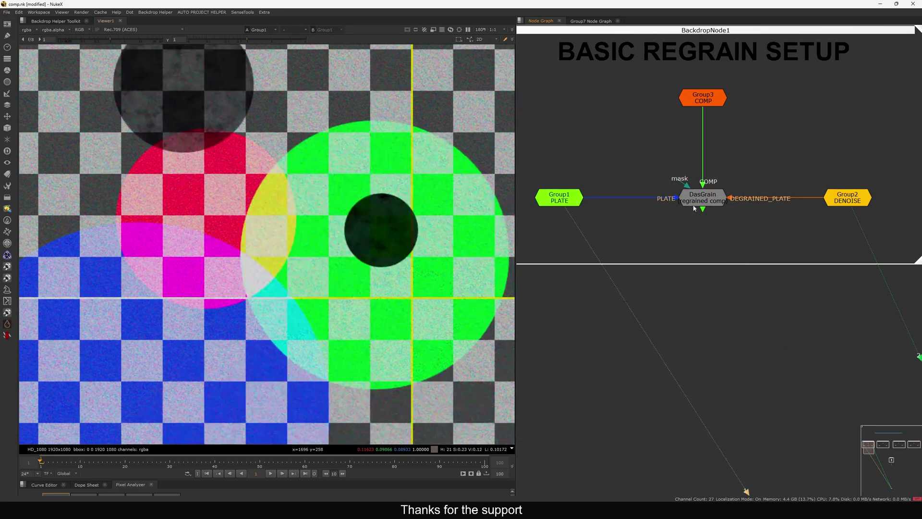
# Compare the DasGrain output with the plate up close where the green circle was removed.
pyautogui.click(698, 203)
pyautogui.press('2')
pyautogui.press('1')
pyautogui.scroll(2, 380, 207)
pyautogui.press('1')
pyautogui.scroll(2, 393, 196)
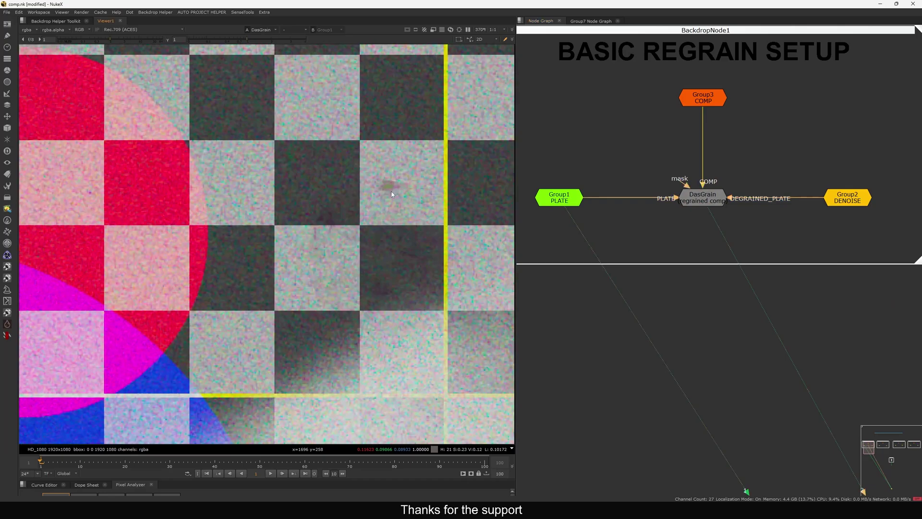
# Compare the plate and the DasGrain output where the dark circle above the red one was removed.
pyautogui.scroll(-4, 245, 220)
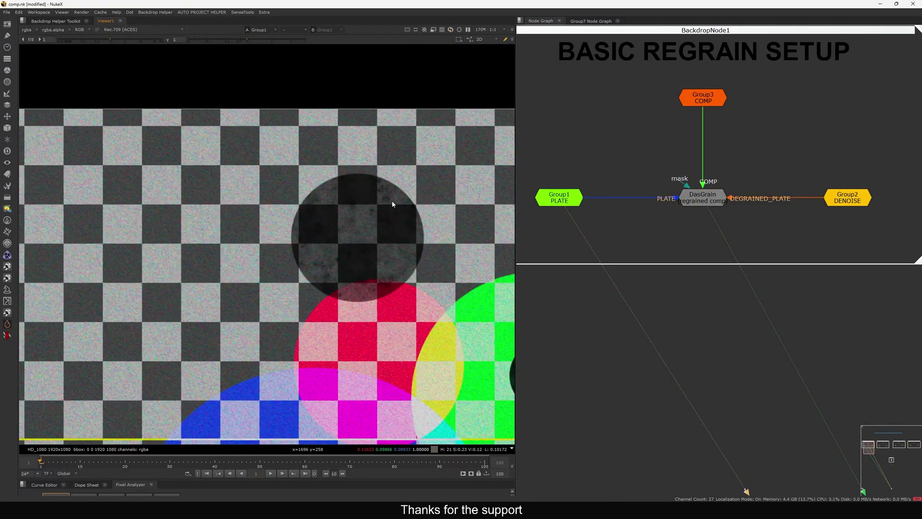
pyautogui.scroll(7, 404, 197)
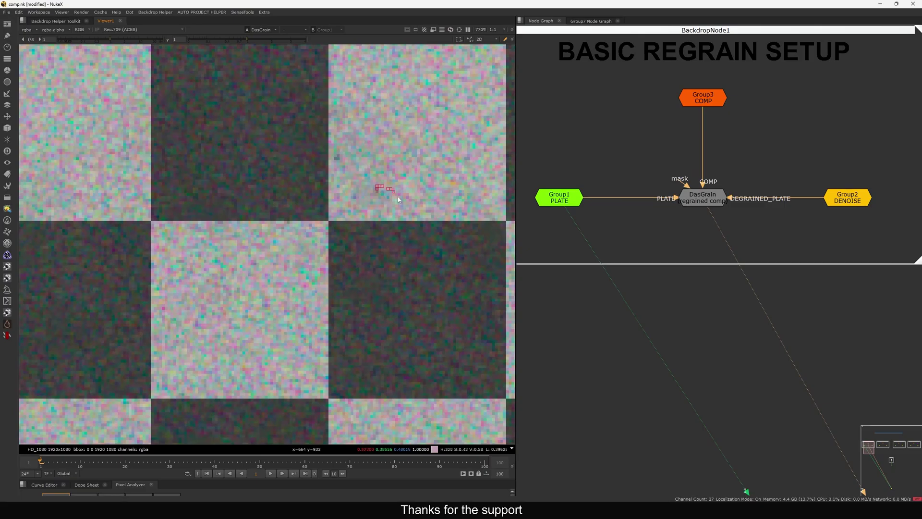
pyautogui.scroll(-4, 333, 219)
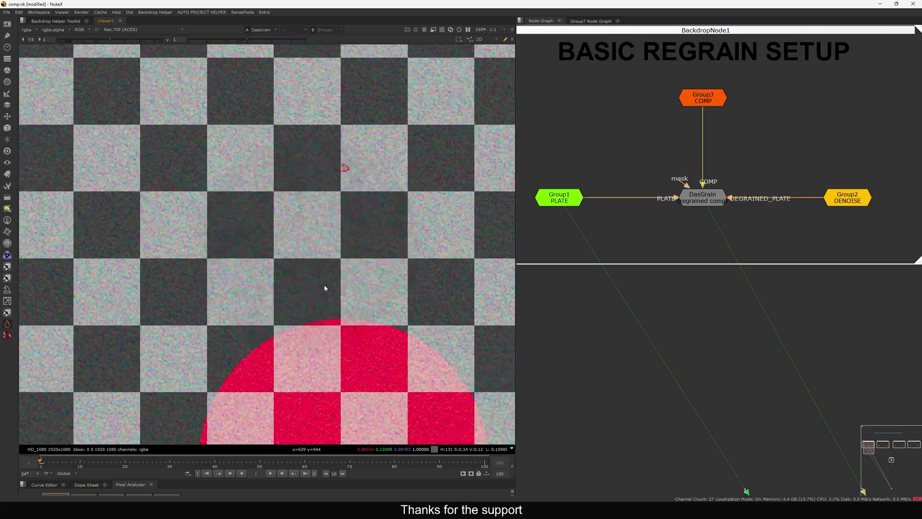
pyautogui.press('2')
pyautogui.press('1')
pyautogui.press('2')
pyautogui.moveTo(594, 191); pyautogui.dragTo(600, 190, button='middle')
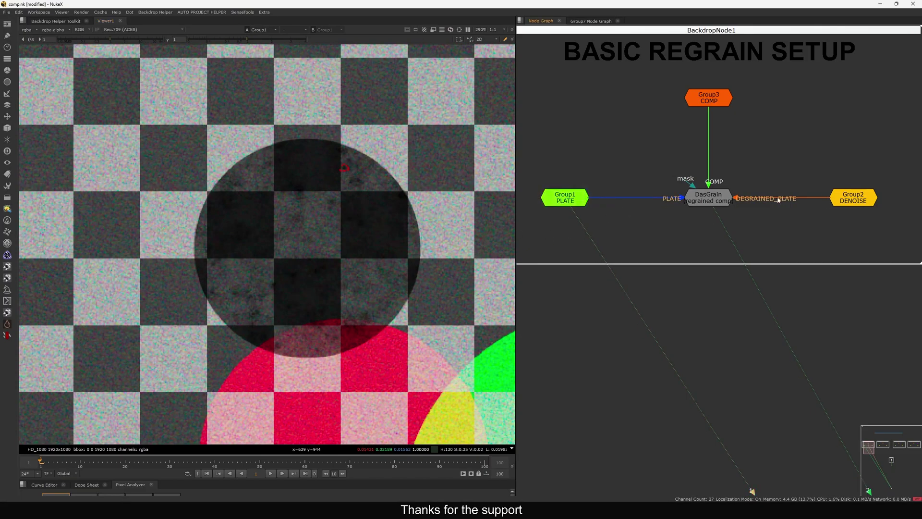
# Compare the denoised image with the plate on both dark textured circles.
pyautogui.click(847, 198)
pyautogui.press('2')
pyautogui.click(817, 210)
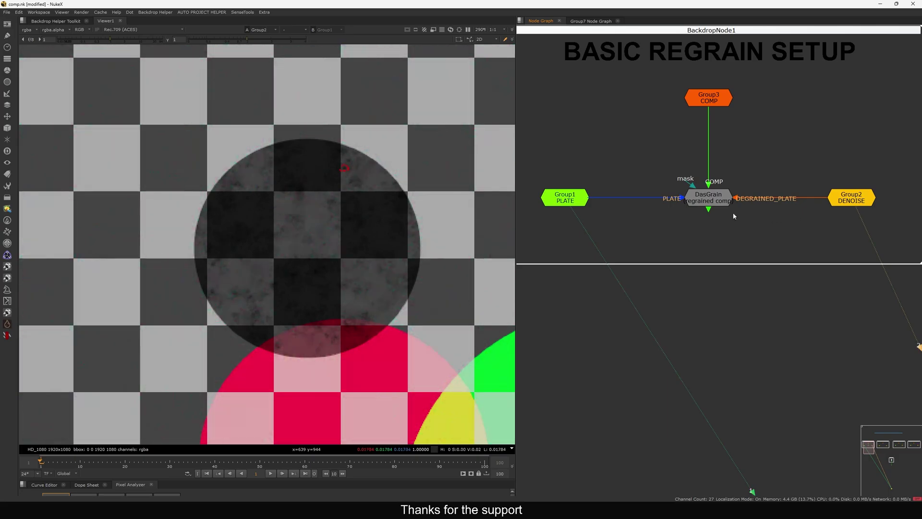
pyautogui.scroll(-5, 330, 217)
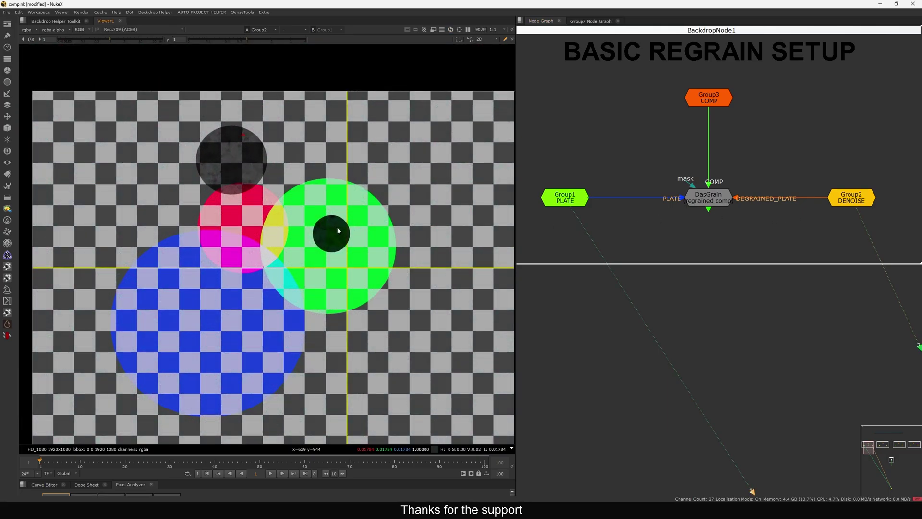
pyautogui.scroll(6, 330, 217)
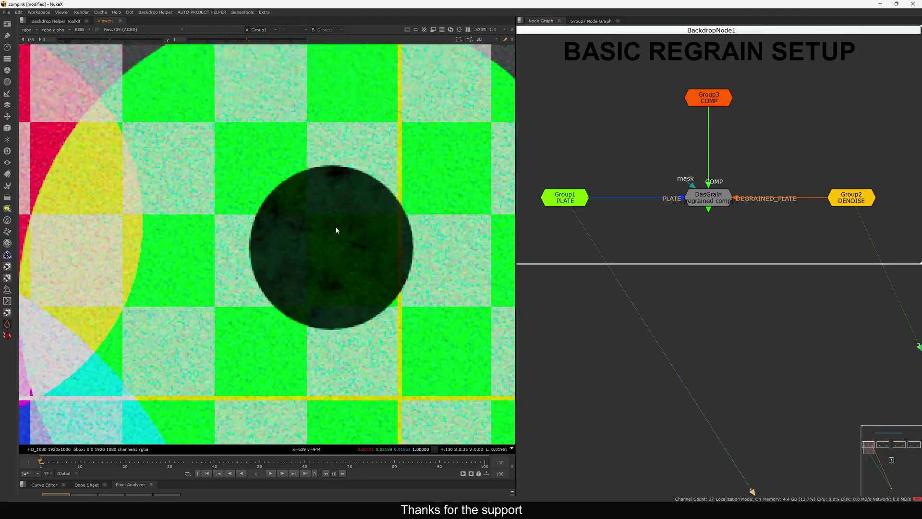
pyautogui.scroll(-5, 334, 233)
pyautogui.scroll(2, 311, 249)
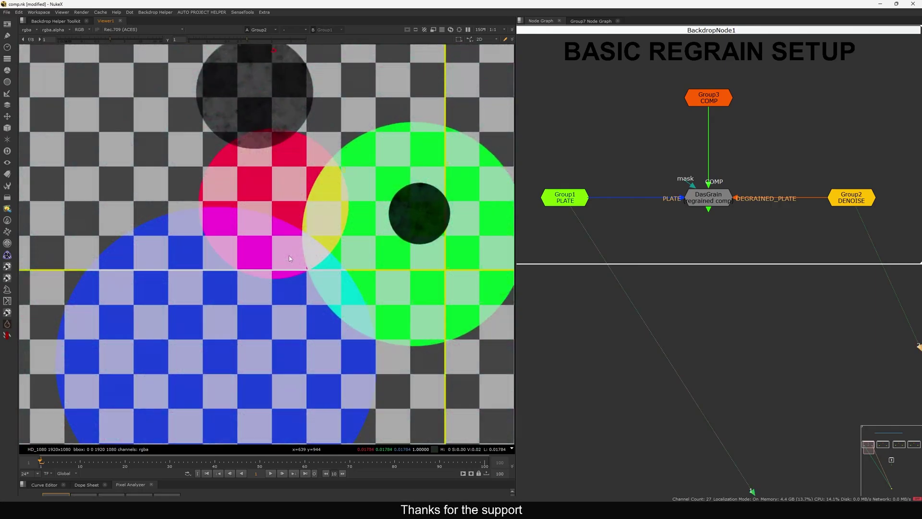
# Compare the regrained DasGrain output with the denoised image around the coloured circles.
pyautogui.click(728, 203)
pyautogui.press('1')
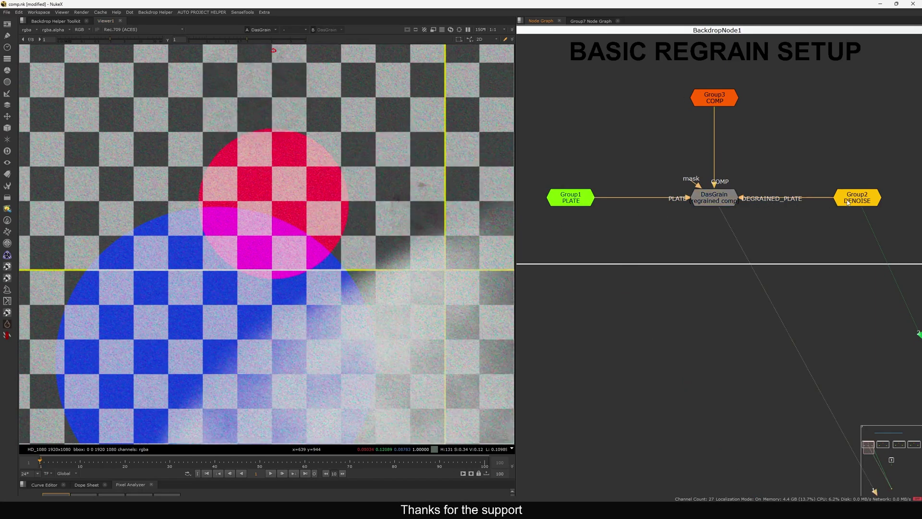
pyautogui.click(844, 201)
pyautogui.moveTo(588, 203); pyautogui.dragTo(585, 204)
pyautogui.press('1')
pyautogui.click(851, 197)
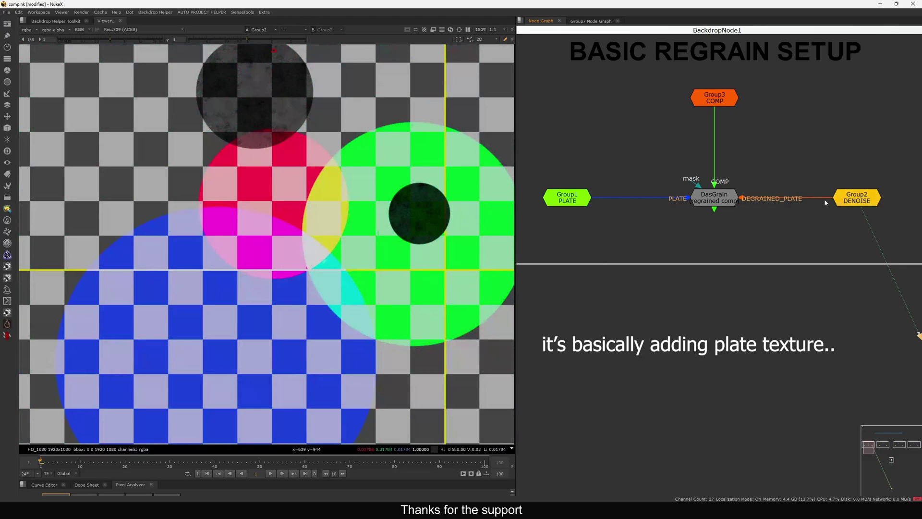
pyautogui.click(714, 199)
pyautogui.press('1')
# Sample the dark smudge in the DasGrain output beside the red circle and bring up the plate.
pyautogui.scroll(6, 411, 193)
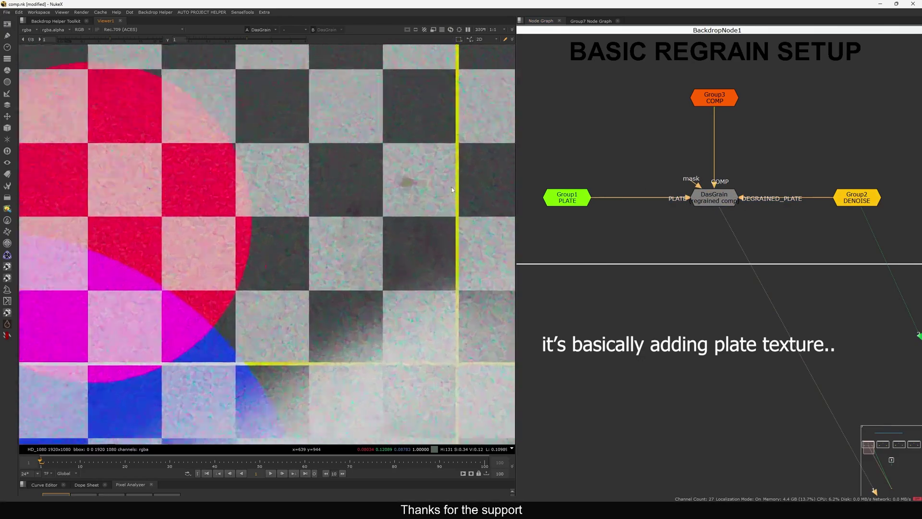
pyautogui.keyDown('ctrl'); pyautogui.moveTo(417, 177); pyautogui.dragTo(398, 177); pyautogui.keyUp('ctrl')
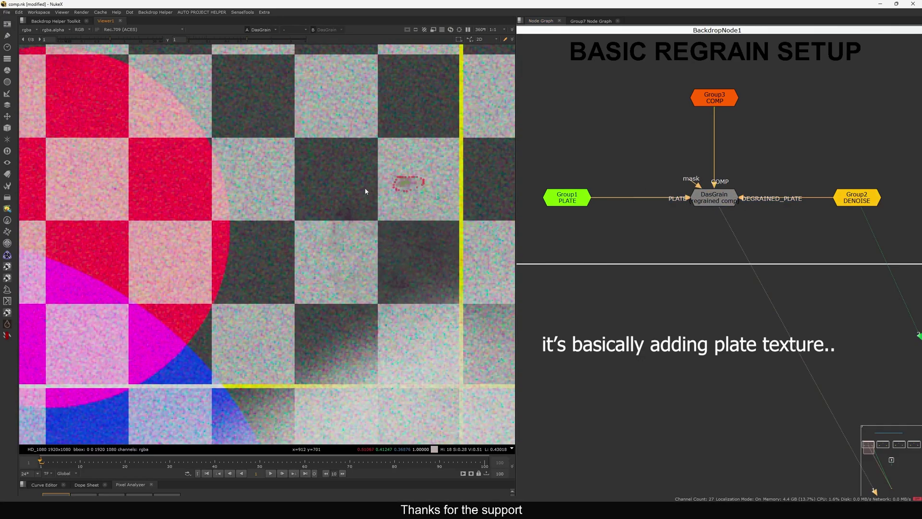
pyautogui.scroll(2, 338, 208)
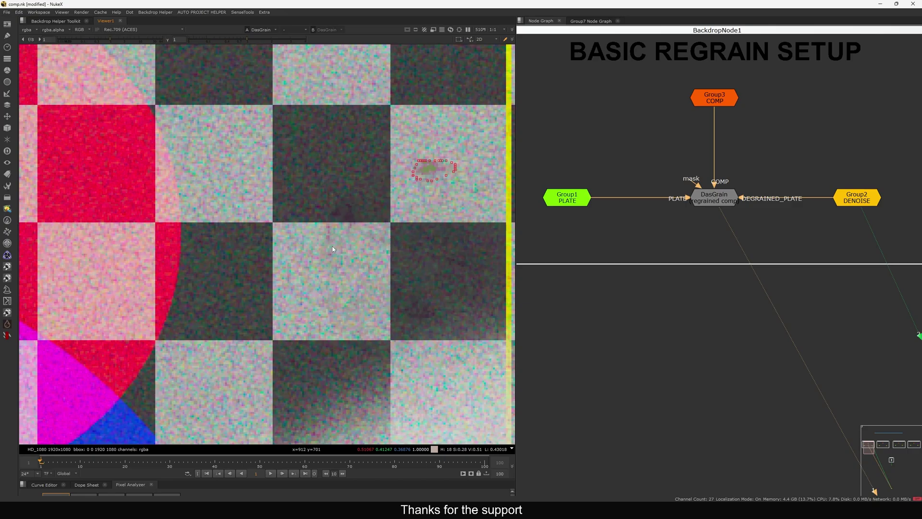
pyautogui.click(565, 204)
pyautogui.press('1')
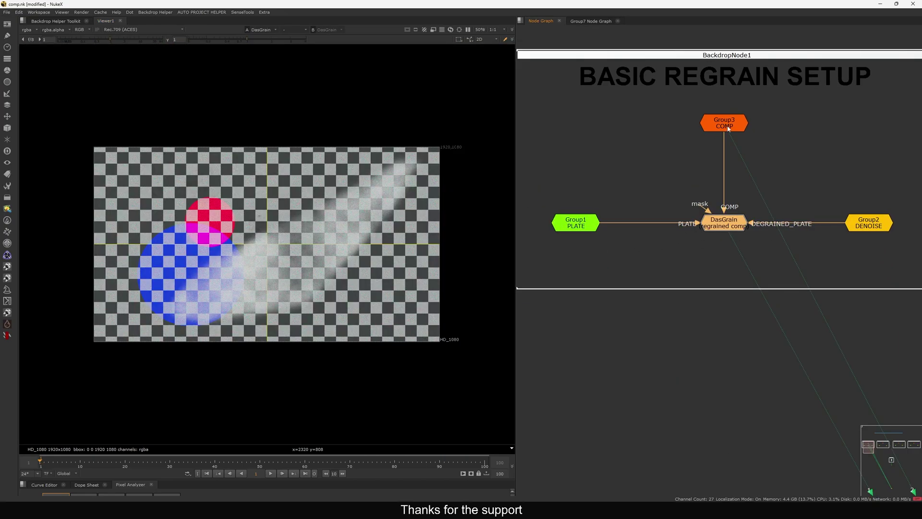
# View the COMP image, bring up the PLATE in its place, and select the COMP group.
pyautogui.moveTo(728, 129); pyautogui.dragTo(725, 129)
pyautogui.press('1')
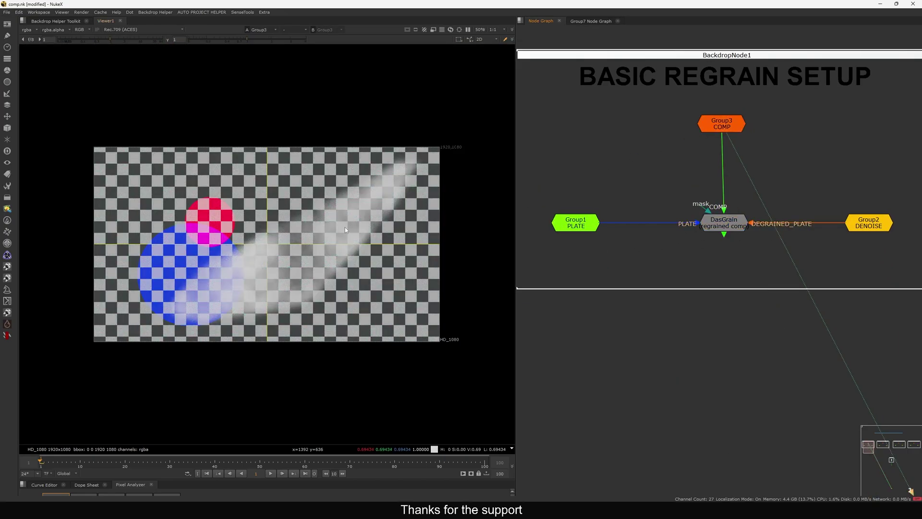
pyautogui.click(575, 222)
pyautogui.press('1')
pyautogui.scroll(3, 196, 203)
pyautogui.moveTo(681, 149); pyautogui.dragTo(760, 110)
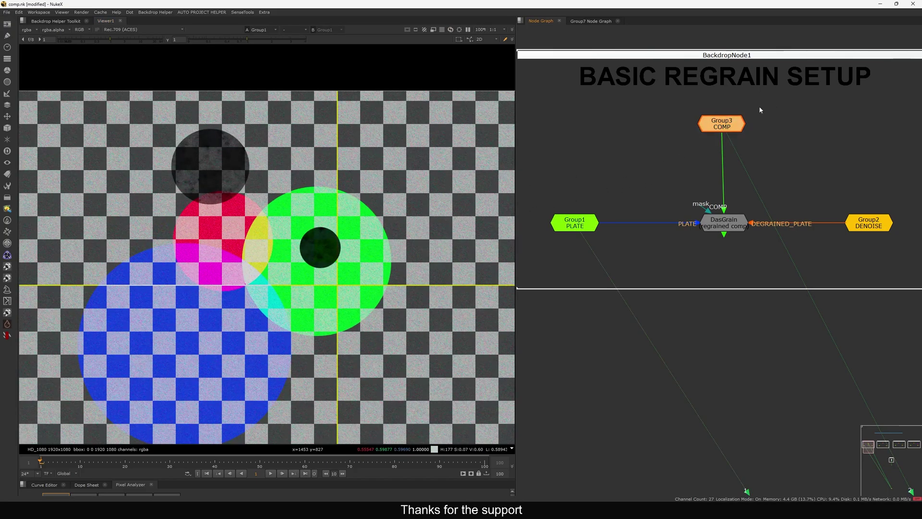
# Switch the viewer repeatedly between the plate and the comp to compare the removed circles and the added smoke.
pyautogui.click(760, 110)
pyautogui.press('2')
pyautogui.press('1')
pyautogui.press('2')
pyautogui.press('1')
pyautogui.press('2')
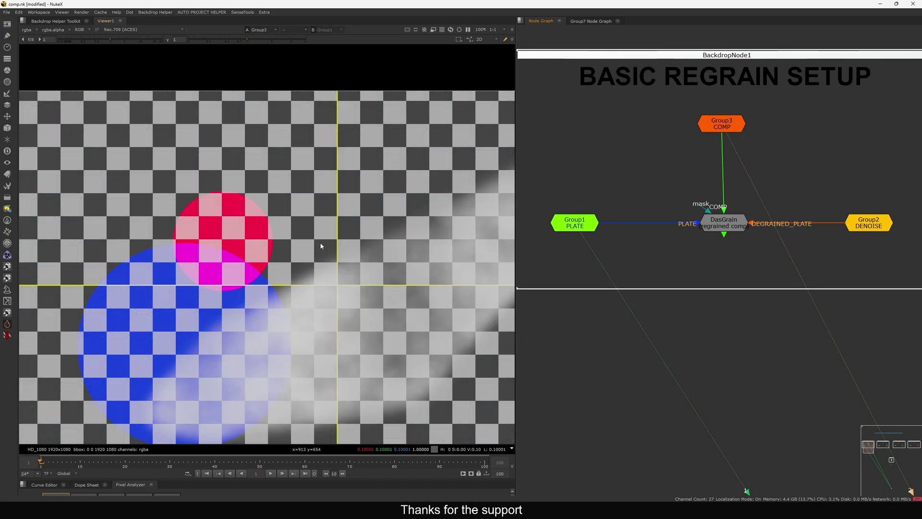
pyautogui.press('1')
pyautogui.press('2')
pyautogui.press('1')
pyautogui.press('2')
pyautogui.press('1')
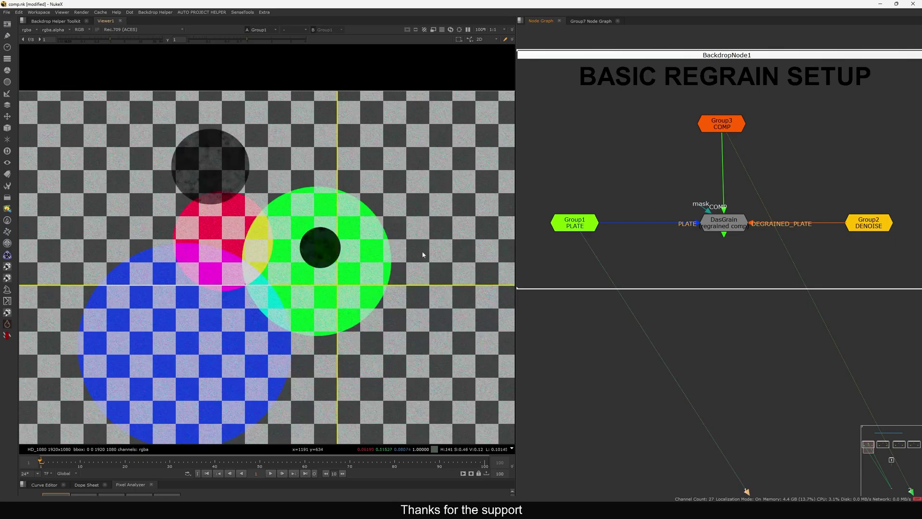
pyautogui.press('2')
pyautogui.press('1')
pyautogui.press('2')
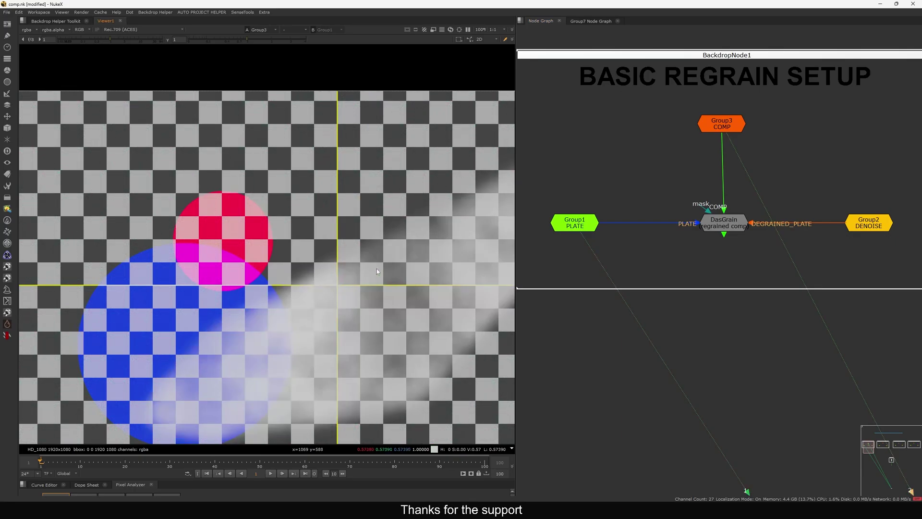
# Examine the DasGrain output up close around the centre of the removed green circle, sampling pixels on the smudges.
pyautogui.press('f')
pyautogui.press('1')
pyautogui.click(716, 225)
pyautogui.press('1')
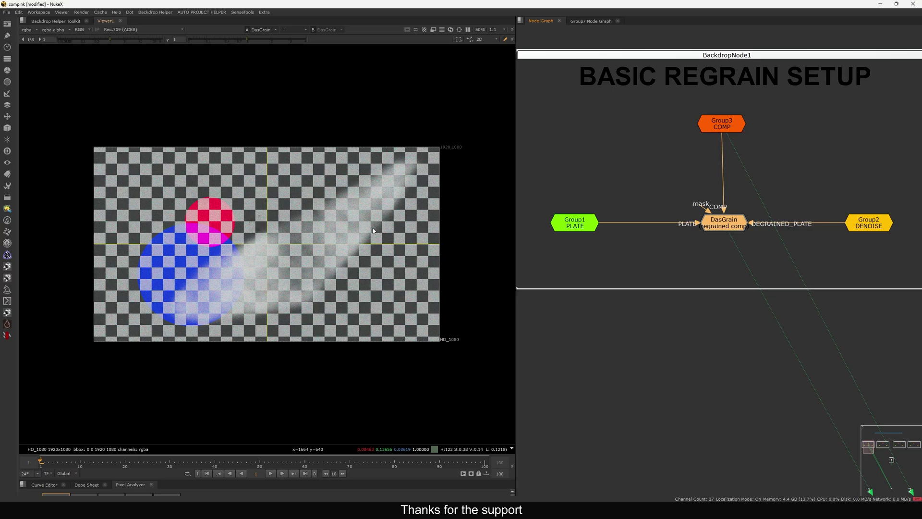
pyautogui.scroll(8, 284, 209)
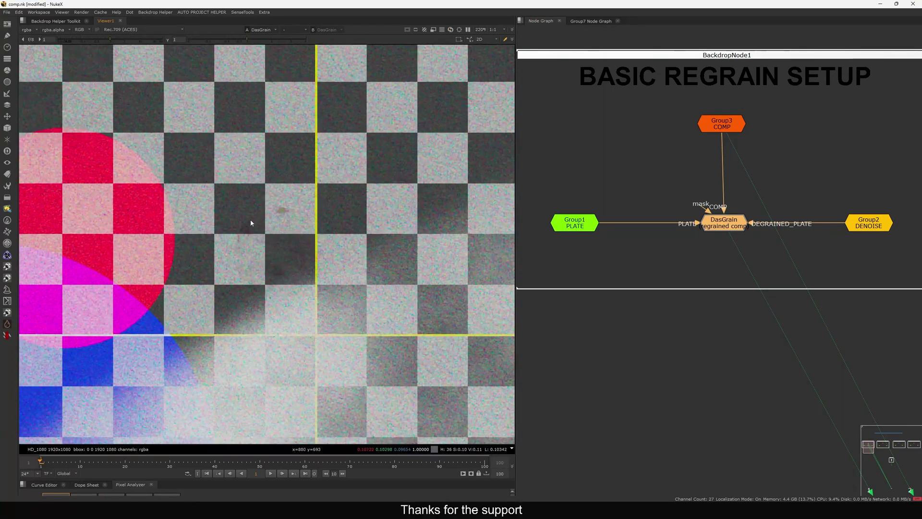
pyautogui.scroll(4, 310, 229)
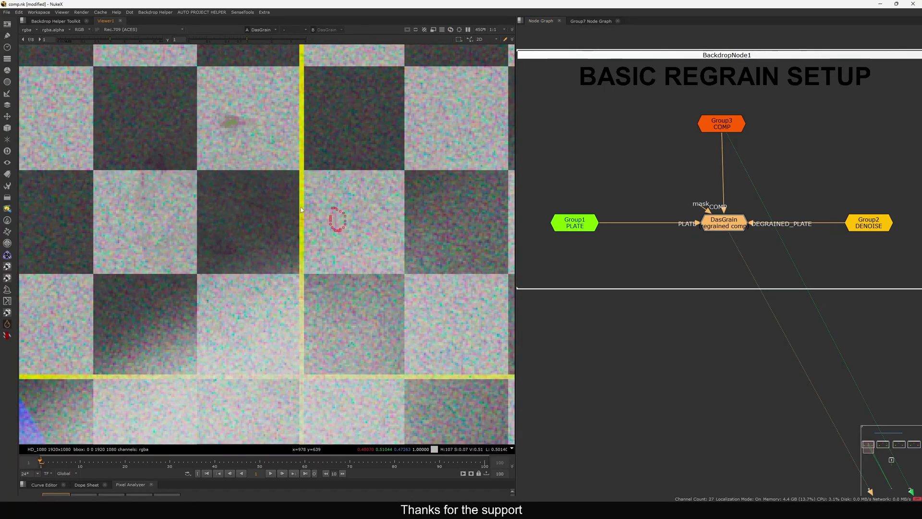
pyautogui.keyDown('ctrl'); pyautogui.moveTo(167, 167); pyautogui.dragTo(147, 168); pyautogui.keyUp('ctrl')
pyautogui.keyDown('ctrl'); pyautogui.moveTo(219, 109); pyautogui.dragTo(219, 117); pyautogui.keyUp('ctrl')
pyautogui.scroll(-5, 384, 240)
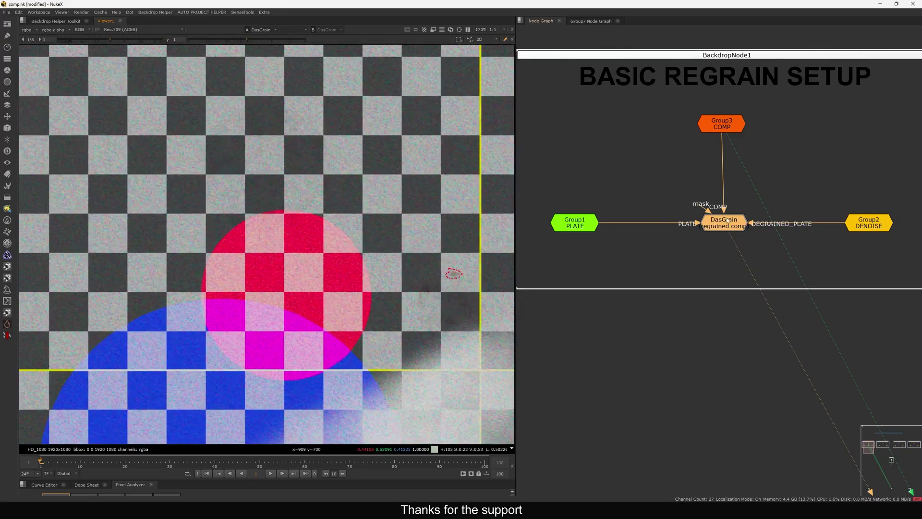
# Look through the nodes inside the COMP group and close its node graph.
pyautogui.moveTo(782, 103); pyautogui.dragTo(656, 157)
pyautogui.hotkey('ctrl', 'Return')
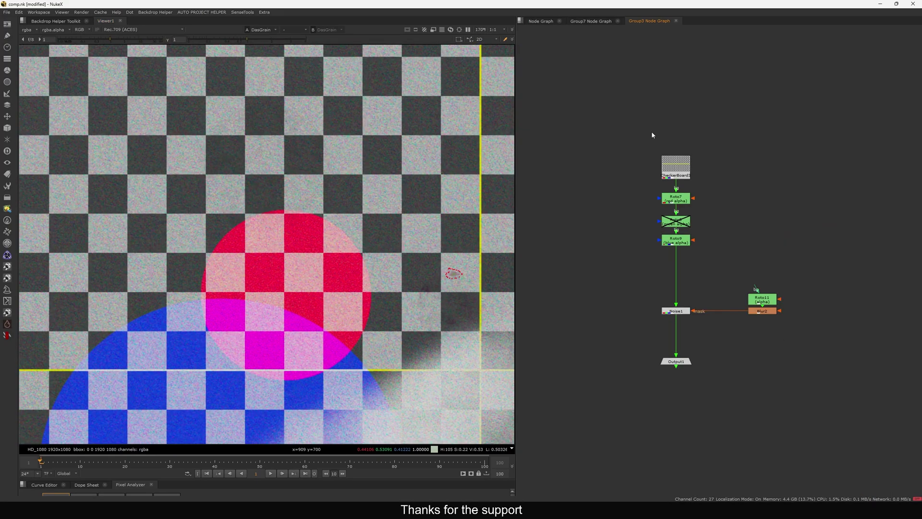
pyautogui.moveTo(667, 277); pyautogui.dragTo(668, 247, button='middle')
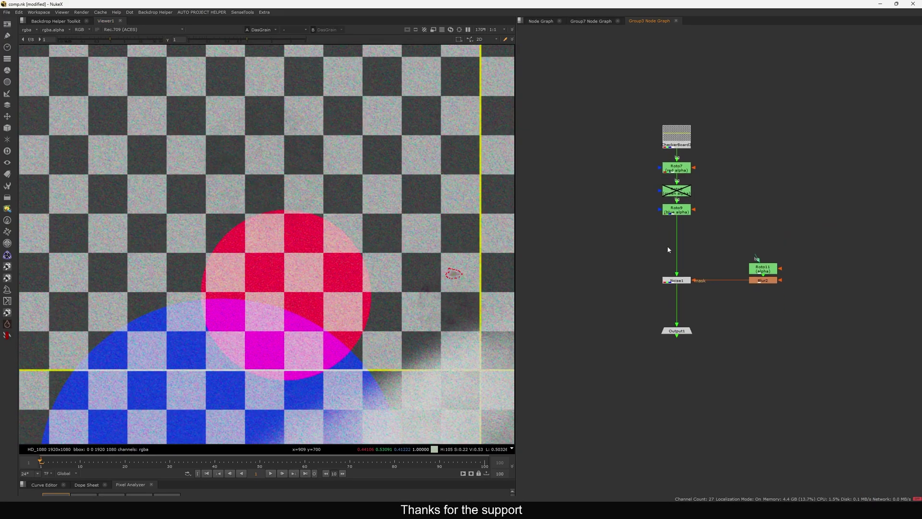
pyautogui.click(676, 21)
# Inside the DENOISE group, set the mix of the Merge2 over node to 1.
pyautogui.click(862, 219)
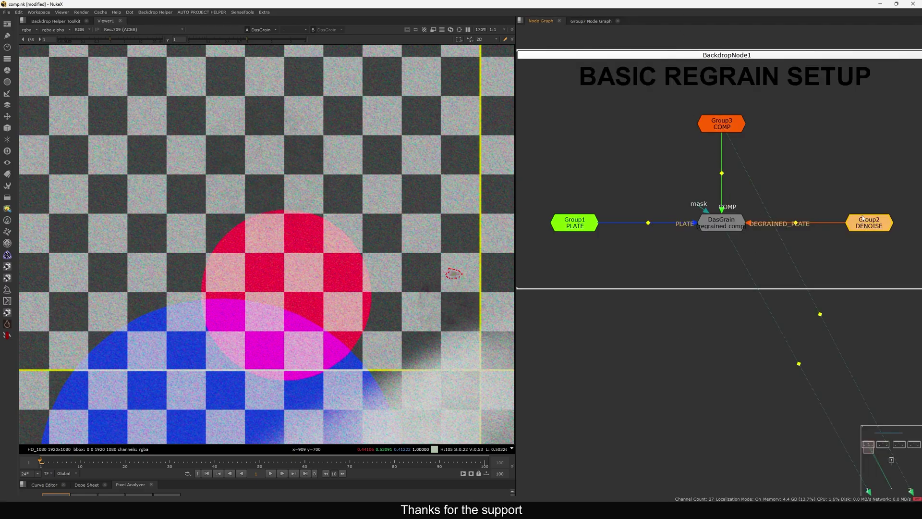
pyautogui.hotkey('ctrl', 'Return')
pyautogui.doubleClick(667, 297)
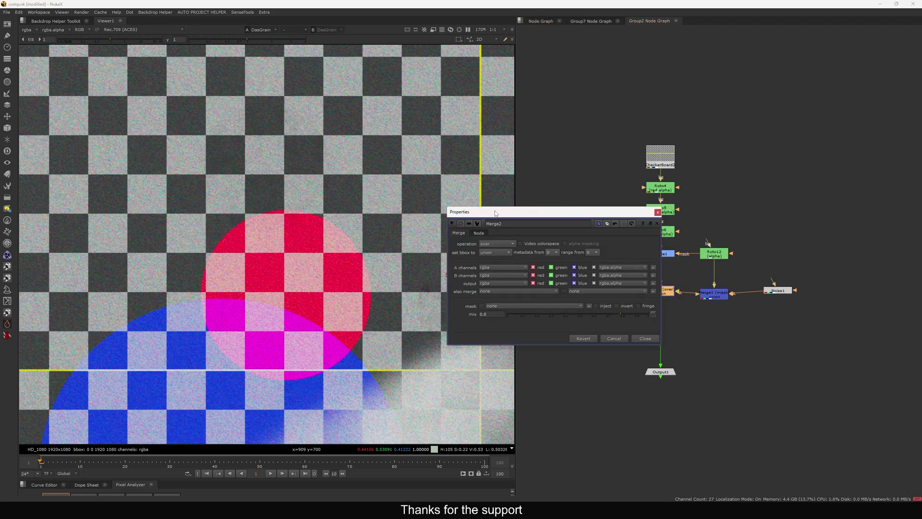
pyautogui.moveTo(496, 213); pyautogui.dragTo(690, 140)
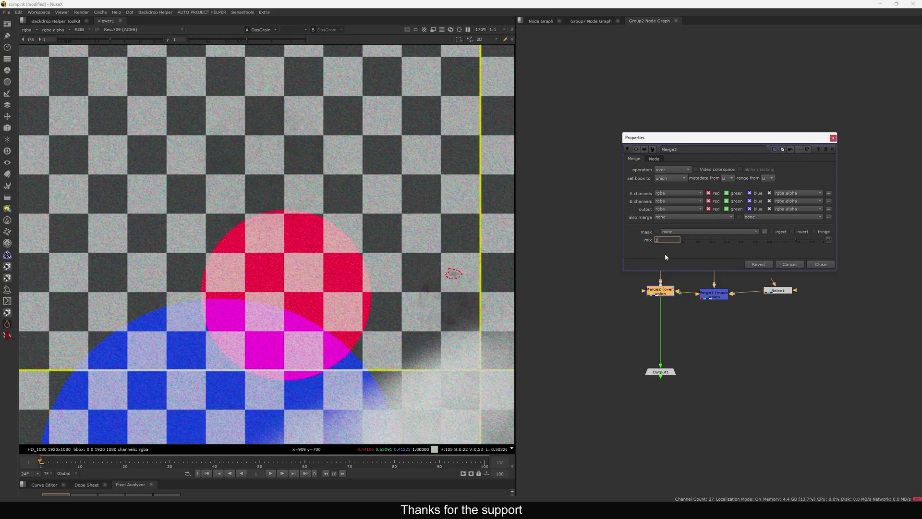
pyautogui.press('Return')
pyautogui.scroll(2, 240, 114)
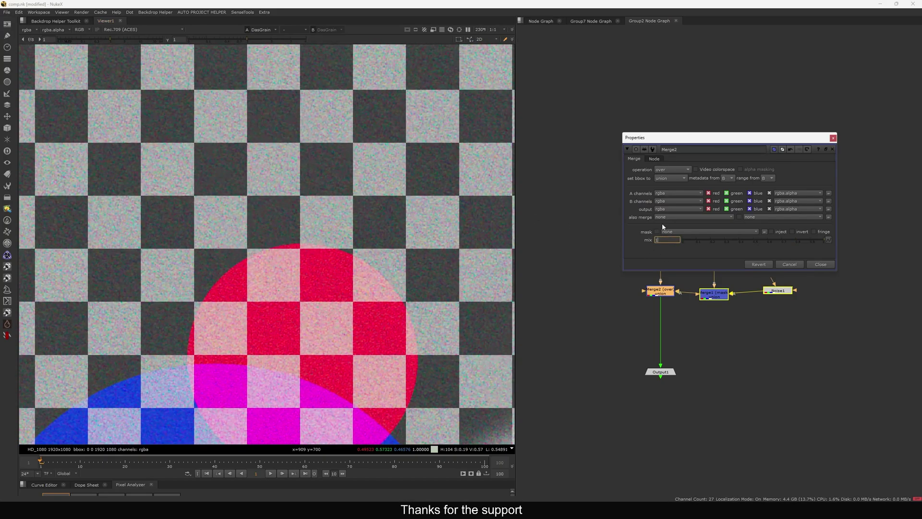
# Set the mix of the Merge2 over node to 0.8 and examine the regrained checkerboard above the red circle.
pyautogui.press('BackSpace')
pyautogui.write('.8')
pyautogui.press('Return')
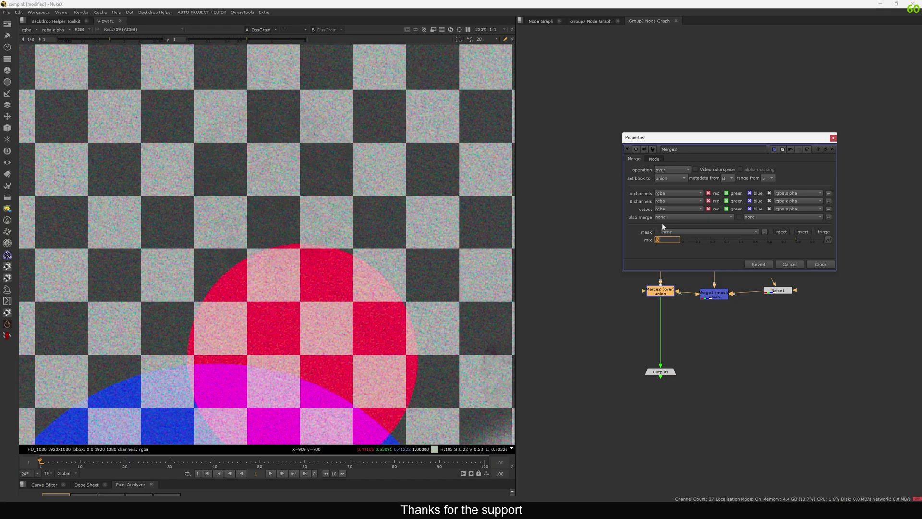
pyautogui.scroll(2, 288, 124)
pyautogui.moveTo(287, 125); pyautogui.dragTo(303, 164, button='middle')
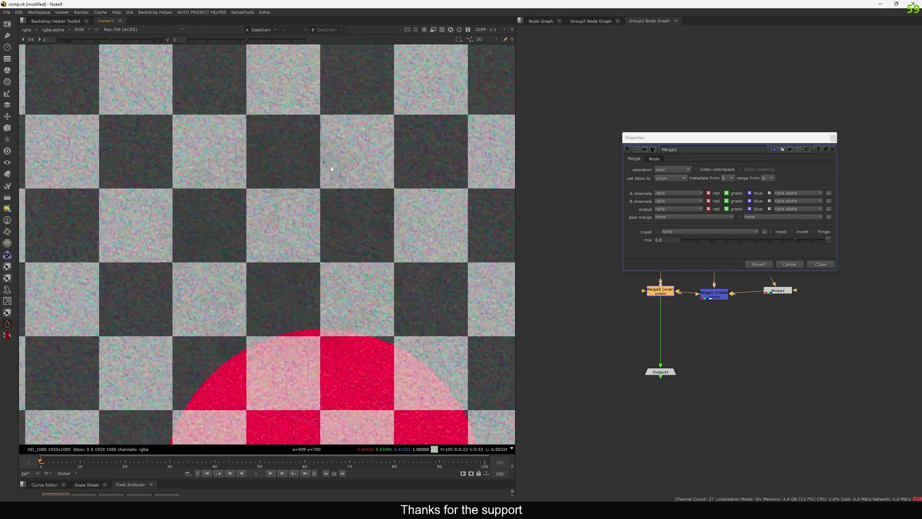
pyautogui.scroll(3, 292, 149)
# Set the Merge2 mix back to 1.
pyautogui.moveTo(669, 239); pyautogui.dragTo(655, 243)
pyautogui.write('1')
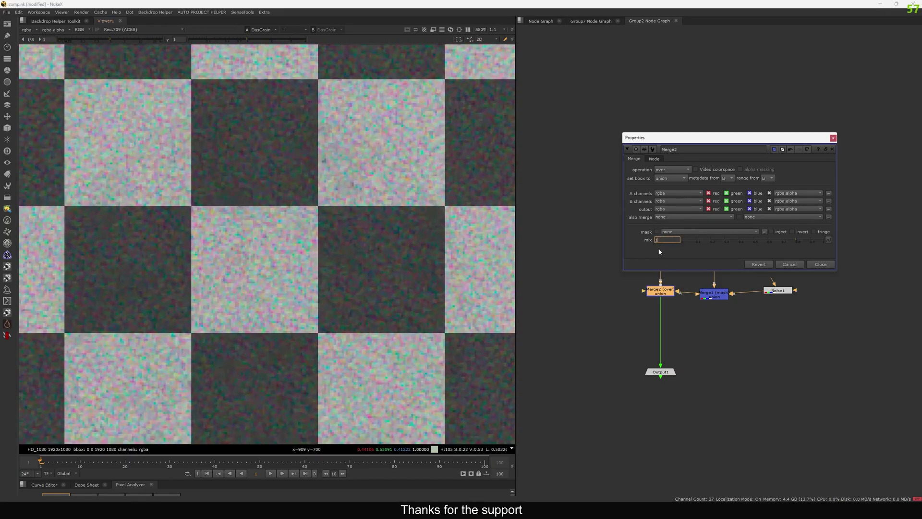
pyautogui.press('Return')
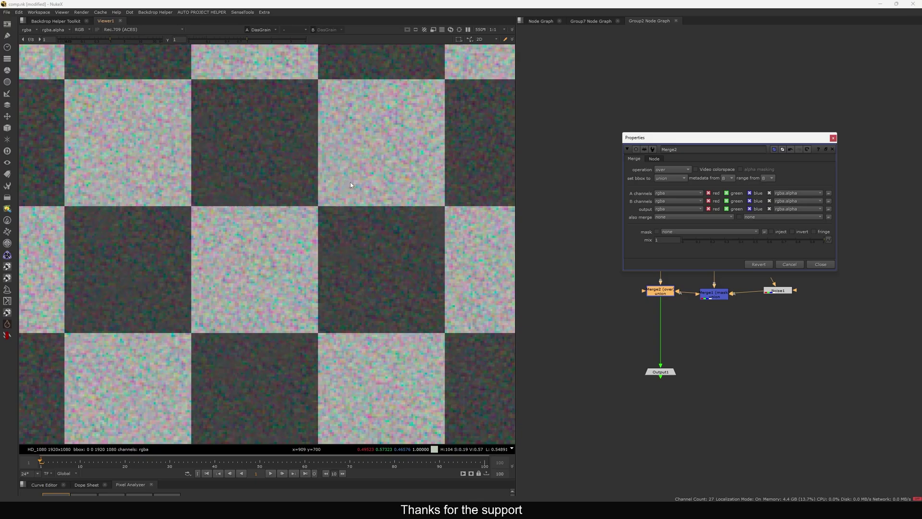
# Lower the Merge2 mix stepwise to below 0.8, close its properties and return to the main node graph.
pyautogui.doubleClick(667, 239)
pyautogui.press('Down')
pyautogui.press('Down')
pyautogui.press('Down')
pyautogui.press('Down')
pyautogui.press('Up')
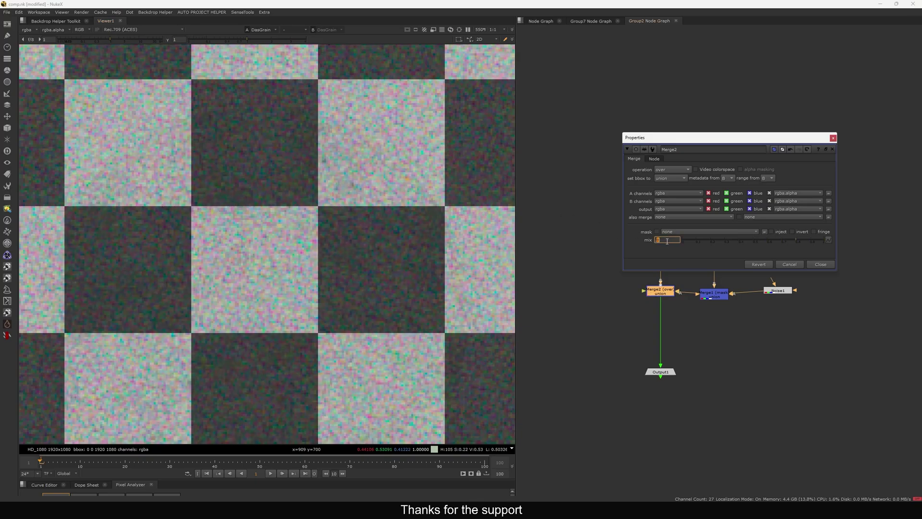
pyautogui.scroll(-2, 669, 239)
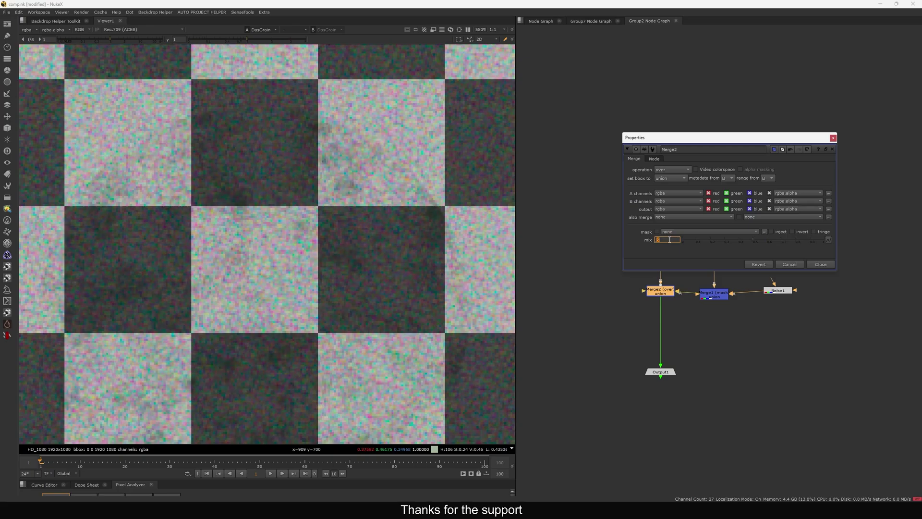
pyautogui.click(809, 265)
pyautogui.click(541, 20)
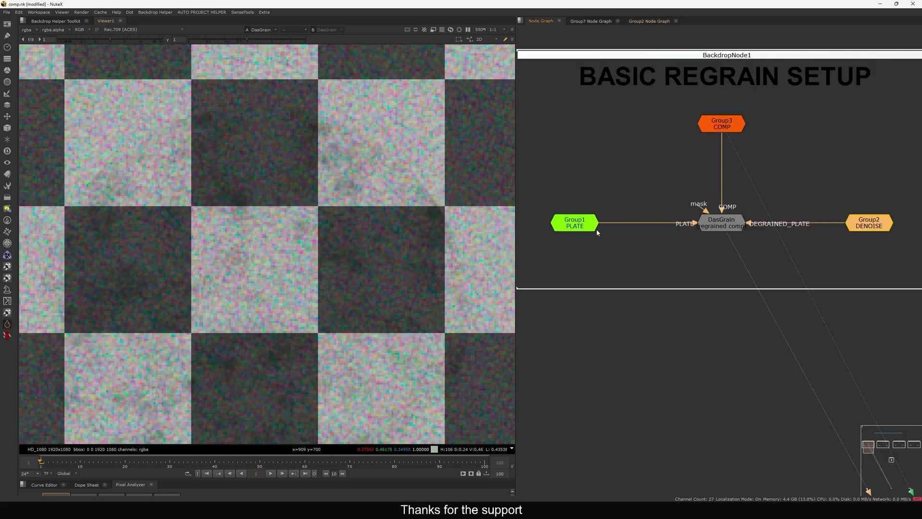
# View the basic setup's PLATE, DENOISE and DasGrain outputs in turn around the dark circle area.
pyautogui.moveTo(596, 232); pyautogui.dragTo(599, 232)
pyautogui.press('1')
pyautogui.click(870, 222)
pyautogui.press('2')
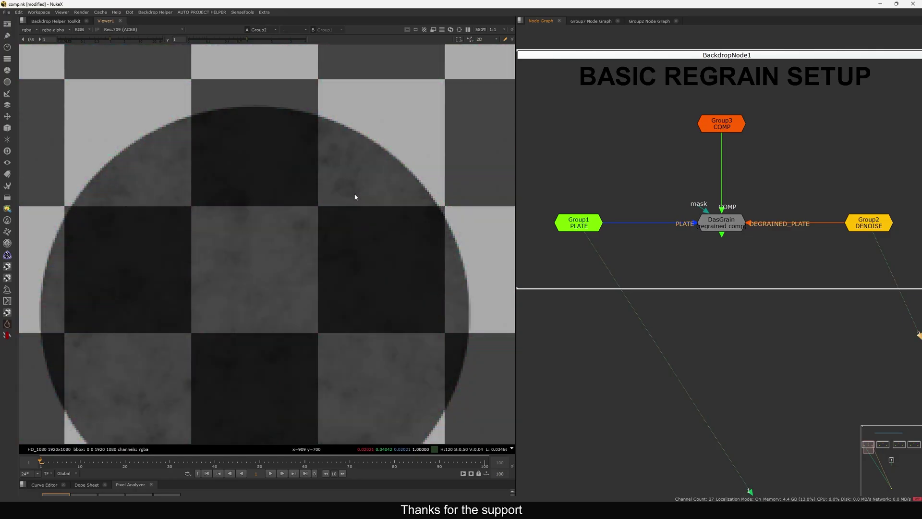
pyautogui.click(721, 222)
pyautogui.press('1')
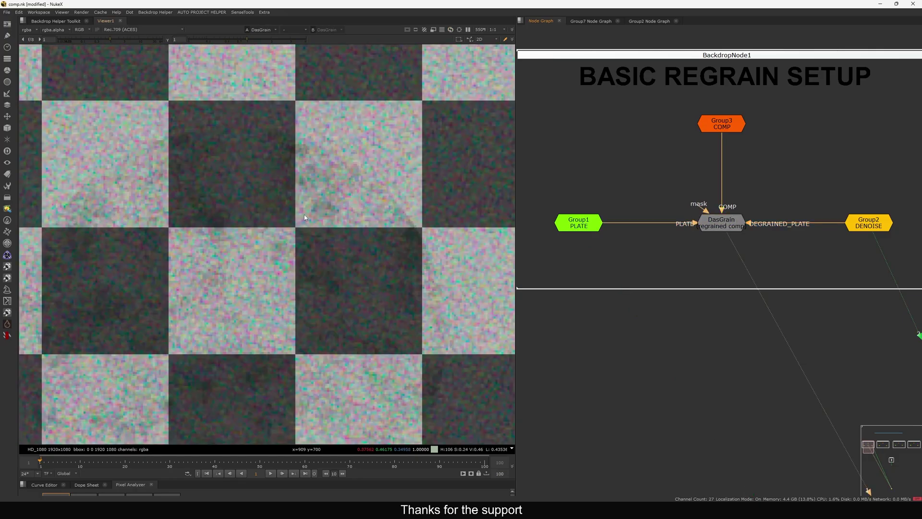
# Close the two leftover group node graphs and compare the basic setup's comp with its DasGrain result.
pyautogui.click(618, 21)
pyautogui.click(617, 21)
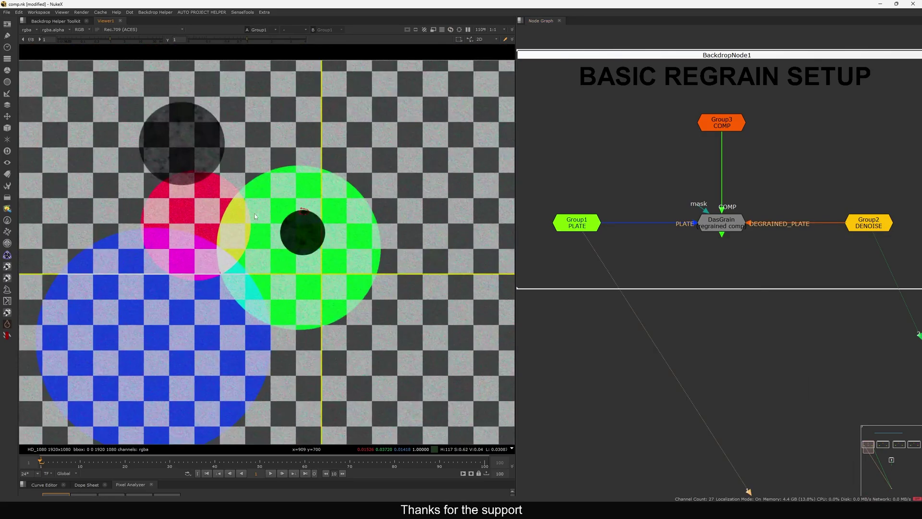
pyautogui.moveTo(639, 182); pyautogui.dragTo(539, 239)
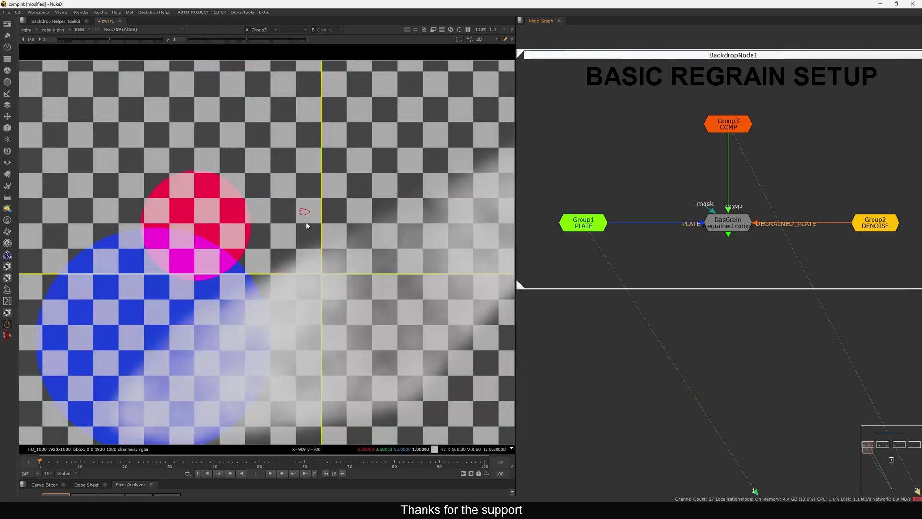
pyautogui.press('1')
pyautogui.press('2')
pyautogui.click(719, 223)
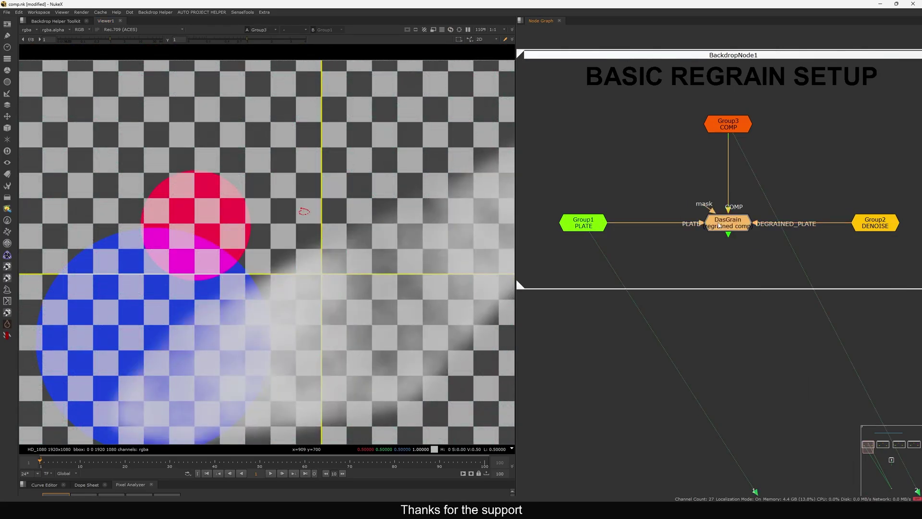
pyautogui.press('1')
# Add a DasGrain node between the groups in the SCATTER GRAIN backdrop.
pyautogui.scroll(-5, 706, 212)
pyautogui.scroll(2, 691, 202)
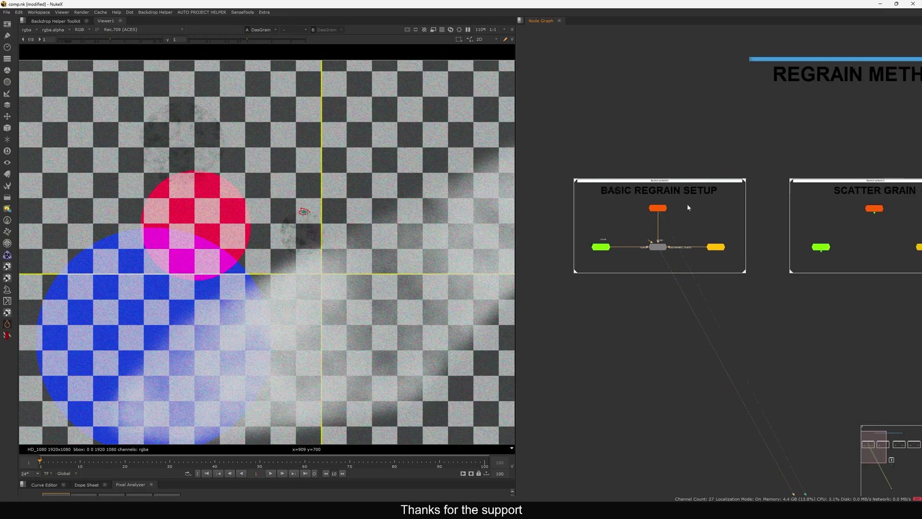
pyautogui.moveTo(688, 207); pyautogui.dragTo(649, 209, button='middle')
pyautogui.click(652, 208)
pyautogui.moveTo(800, 208); pyautogui.dragTo(713, 222, button='middle')
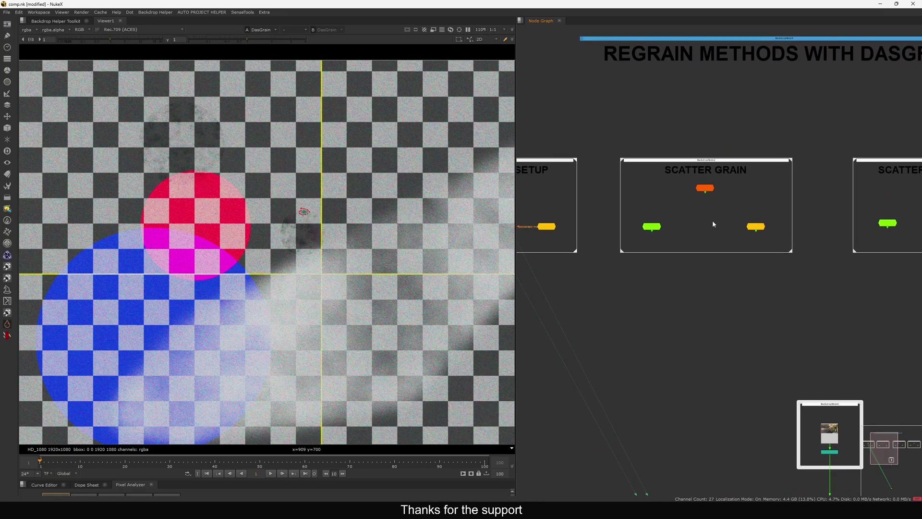
pyautogui.scroll(5, 713, 224)
pyautogui.press('Tab')
pyautogui.write('GAS')
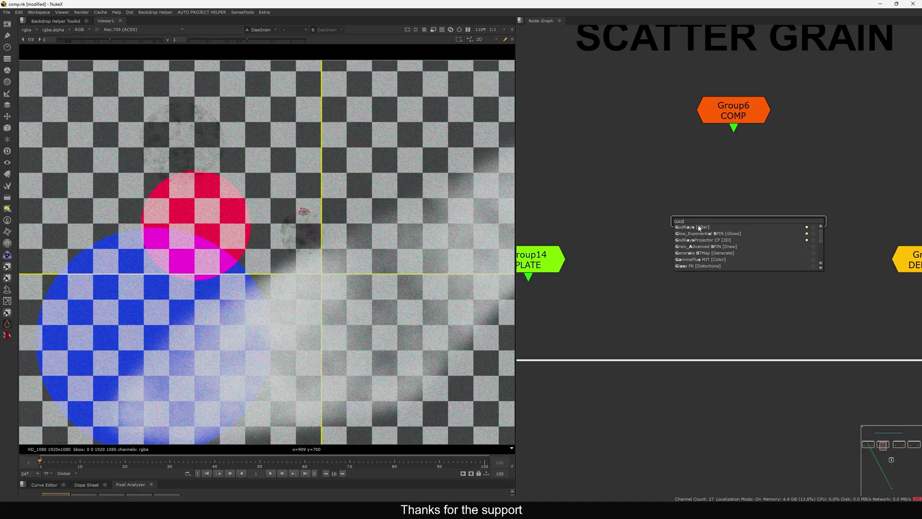
pyautogui.press('Return')
# Connect DasGrain1 to the Scatter Grain setup's COMP, PLATE and DENOISE groups and analyze the grain.
pyautogui.scroll(-3, 738, 221)
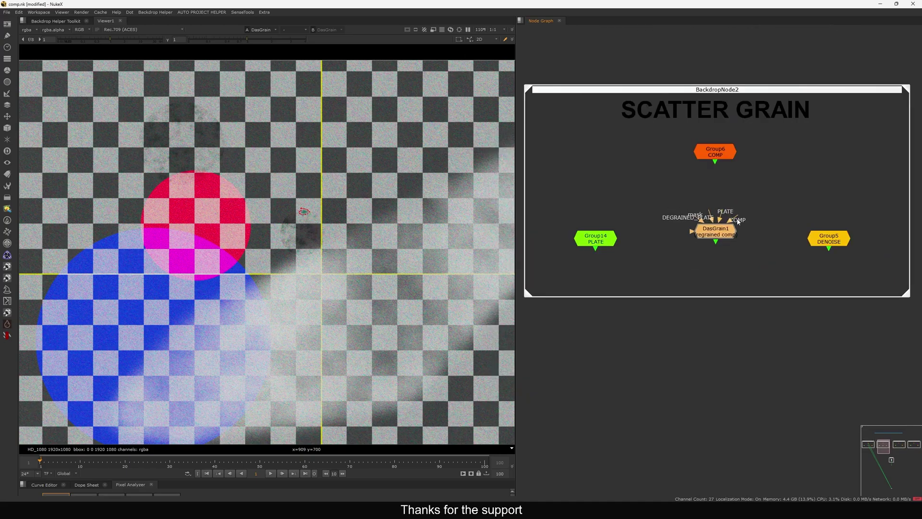
pyautogui.moveTo(738, 221); pyautogui.dragTo(715, 152)
pyautogui.click(617, 235)
pyautogui.press('1')
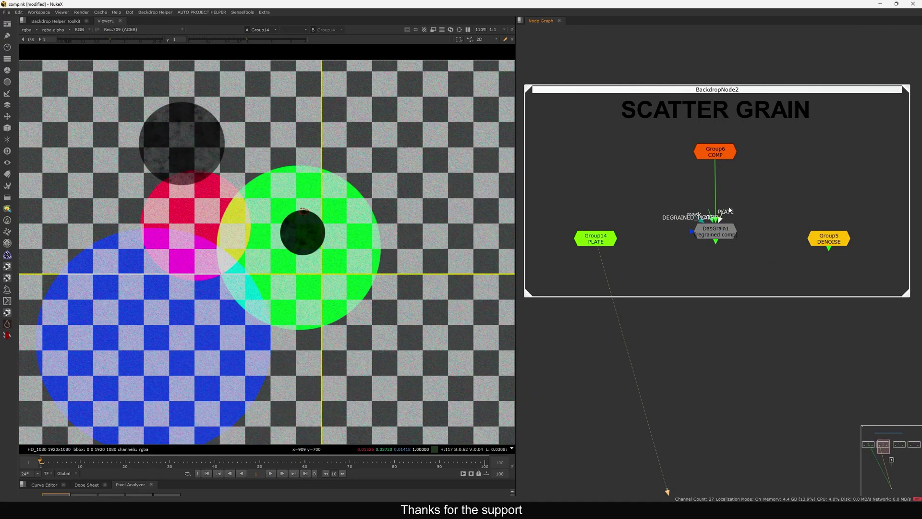
pyautogui.moveTo(724, 213); pyautogui.dragTo(616, 239)
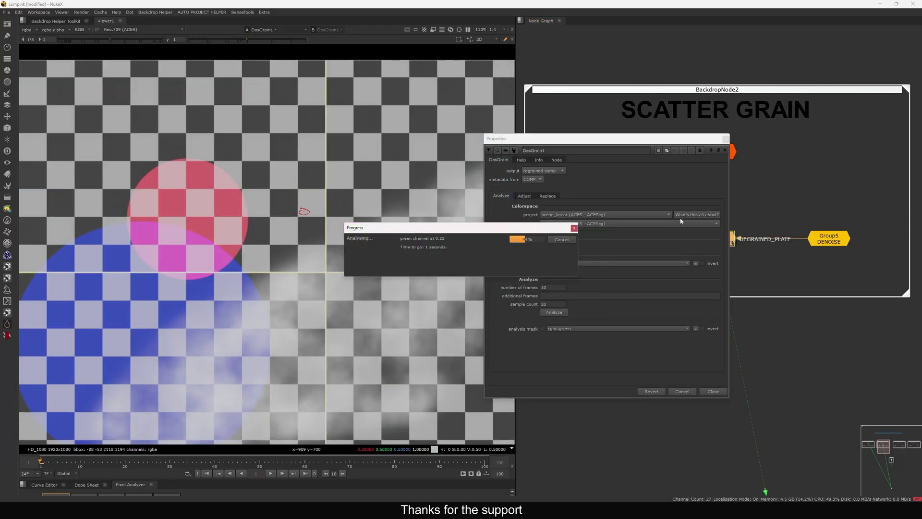
pyautogui.scroll(3, 285, 222)
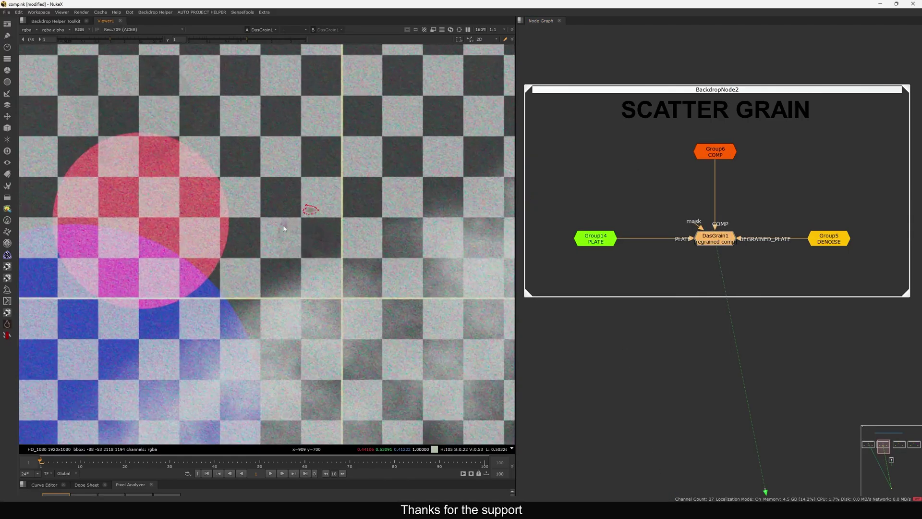
# Open DasGrain1's grain replacement settings and activate Scatter.
pyautogui.doubleClick(718, 241)
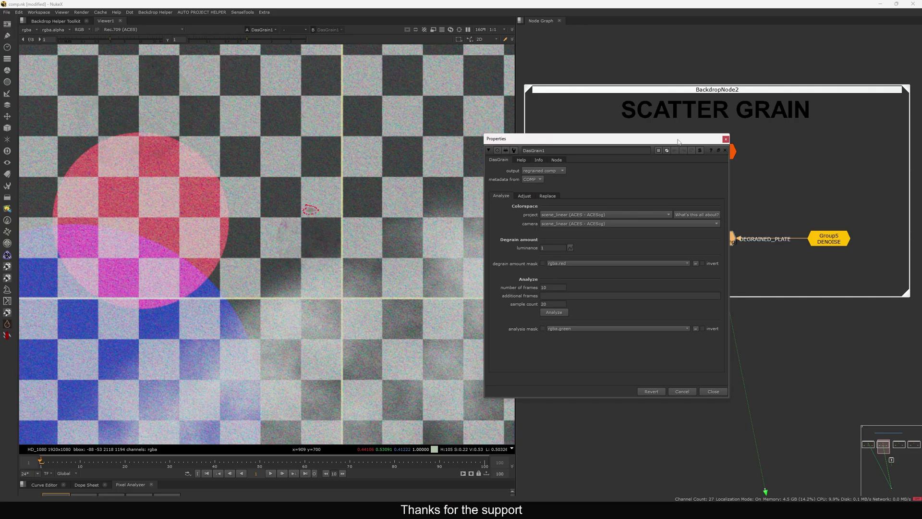
pyautogui.moveTo(679, 141); pyautogui.dragTo(721, 113)
pyautogui.click(592, 167)
pyautogui.moveTo(645, 112); pyautogui.dragTo(655, 80)
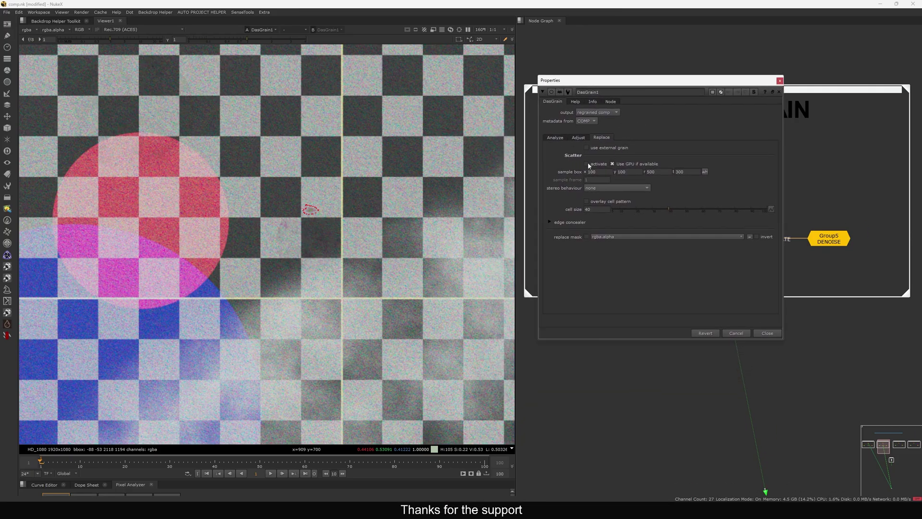
pyautogui.click(587, 164)
# Move the scatter sample box onto the plain checkerboard near the image's lower-right corner, at about x 1418, y 66.
pyautogui.moveTo(625, 80); pyautogui.dragTo(666, 71)
pyautogui.press('f')
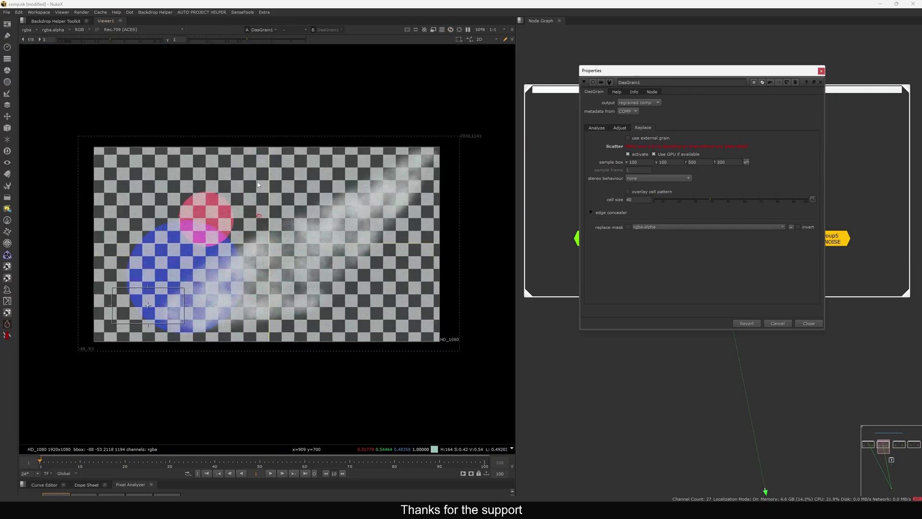
pyautogui.moveTo(148, 306); pyautogui.dragTo(412, 301)
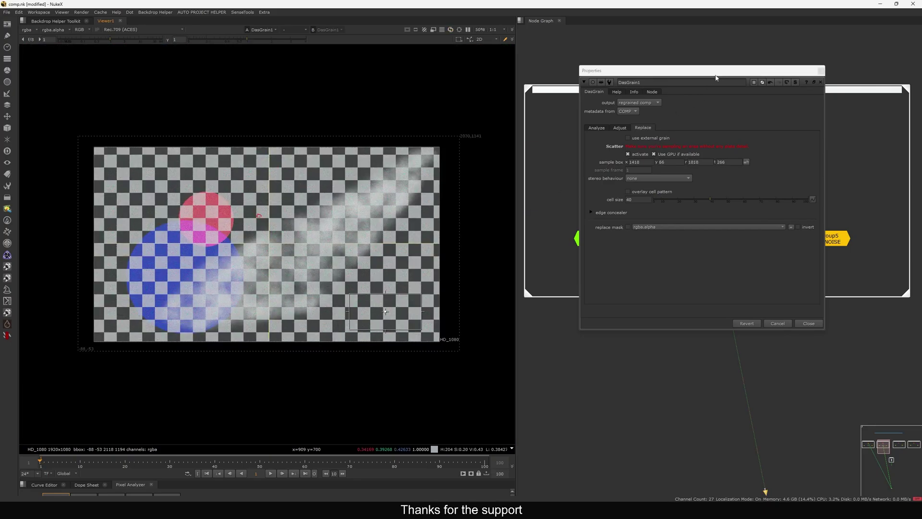
# With the PLATE displayed, move the sample box to the clean checkerboard near the image's upper-right corner, about x 1486, y 857, and close the properties.
pyautogui.moveTo(723, 73); pyautogui.dragTo(664, 298)
pyautogui.moveTo(619, 234); pyautogui.dragTo(655, 196, button='middle')
pyautogui.moveTo(677, 177); pyautogui.dragTo(584, 233)
pyautogui.press('1')
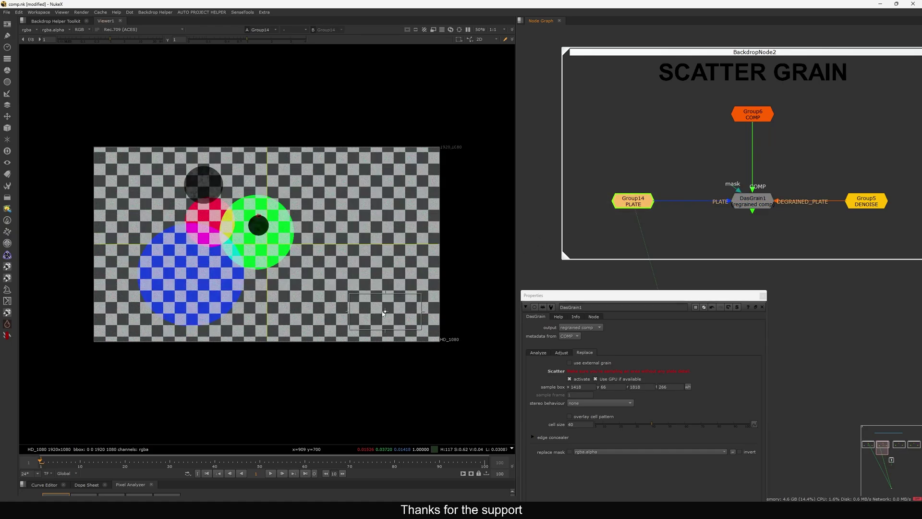
pyautogui.moveTo(385, 310); pyautogui.dragTo(384, 167)
pyautogui.scroll(4, 373, 184)
pyautogui.scroll(6, 379, 164)
pyautogui.scroll(-8, 324, 182)
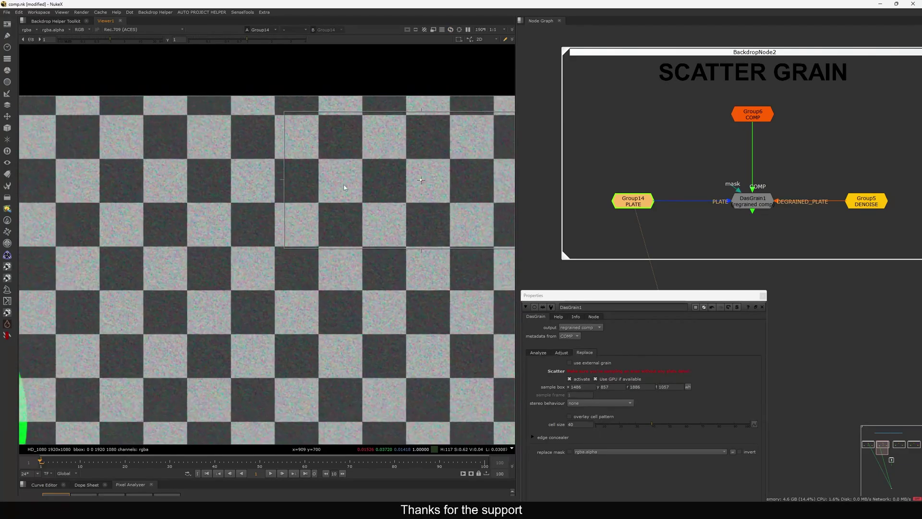
pyautogui.scroll(5, 363, 162)
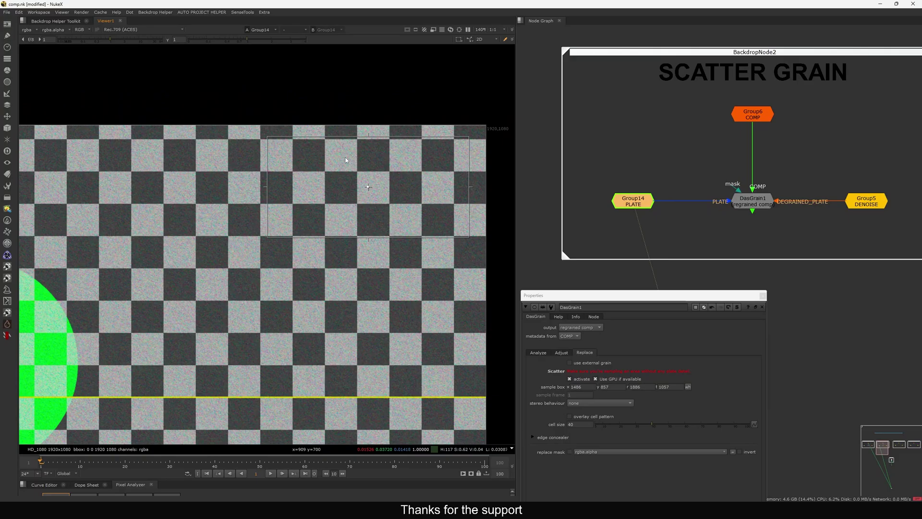
pyautogui.click(764, 296)
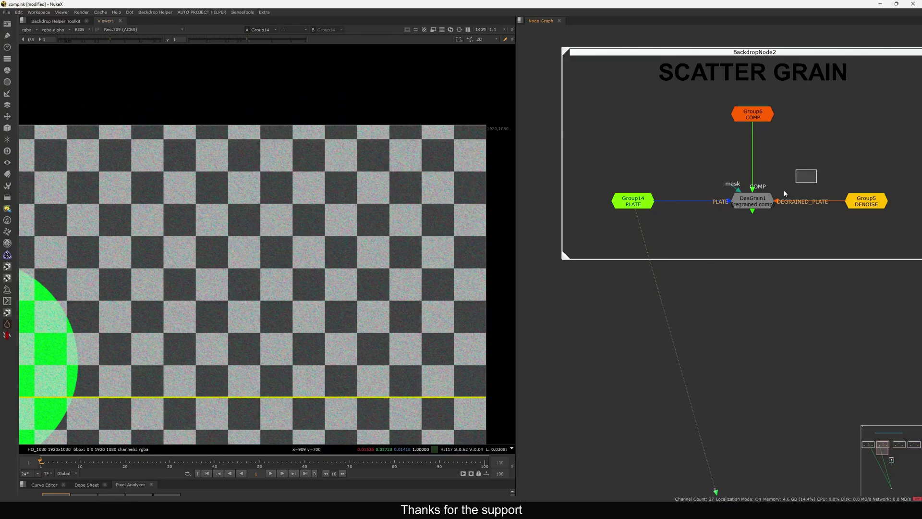
# View DasGrain1's scattered-grain output and inspect the area around the removed green circle and the smoke.
pyautogui.click(753, 201)
pyautogui.press('1')
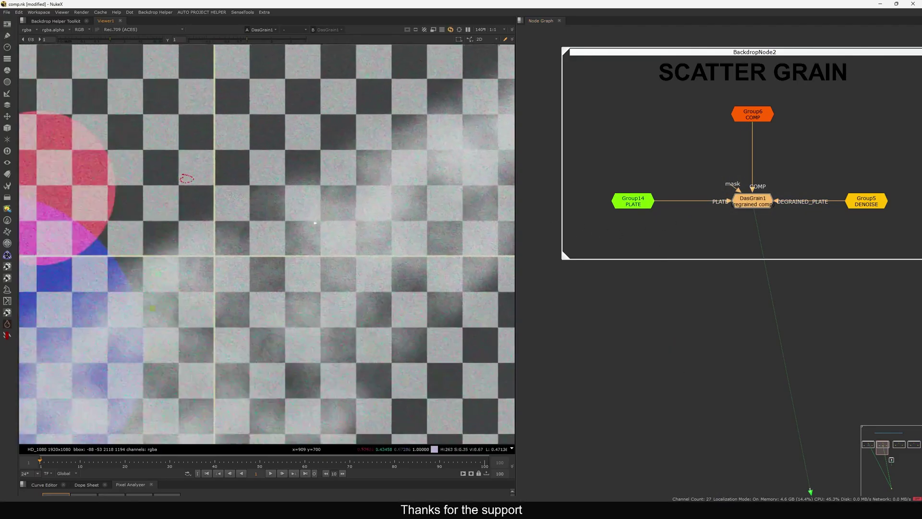
pyautogui.moveTo(315, 223); pyautogui.dragTo(383, 250, button='middle')
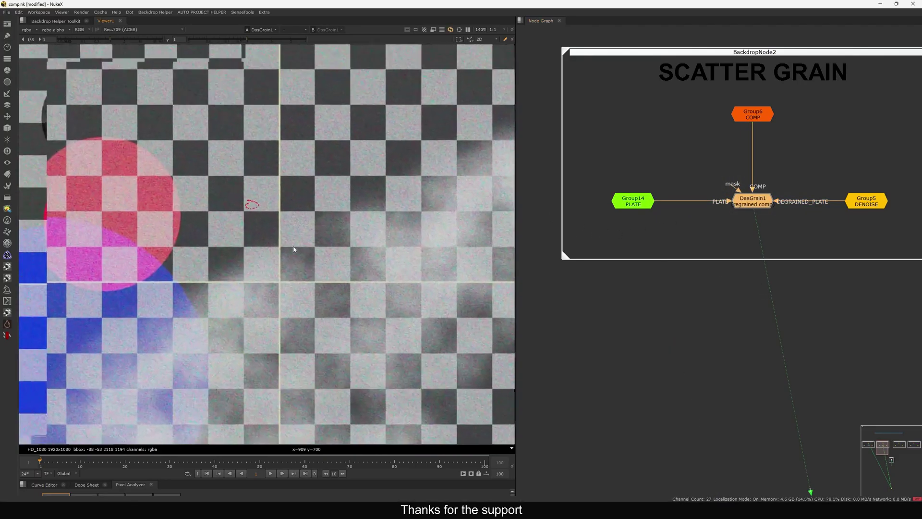
pyautogui.scroll(-6, 832, 224)
pyautogui.scroll(4, 656, 227)
# Switch the viewer between the COMP and PLATE groups of the basic regrain setup to compare them over the full frame.
pyautogui.scroll(2, 688, 215)
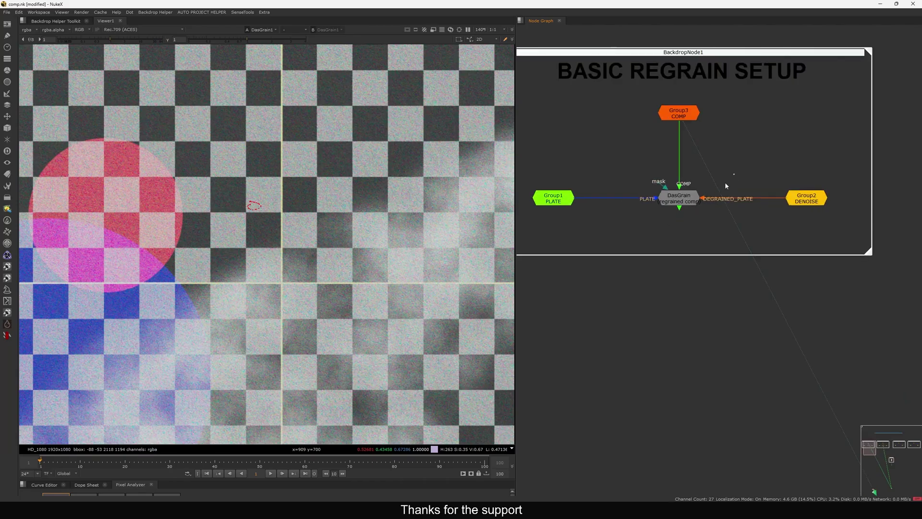
pyautogui.scroll(-2, 675, 216)
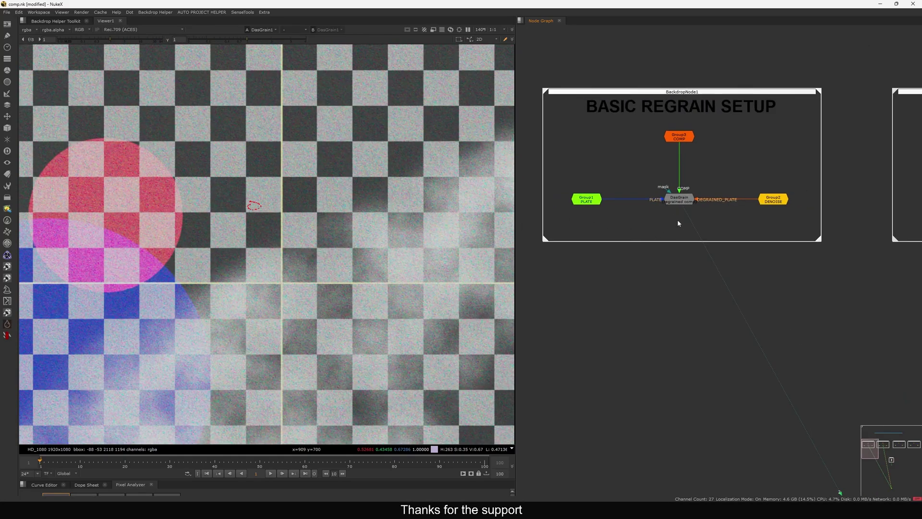
pyautogui.moveTo(677, 219); pyautogui.dragTo(558, 223, button='middle')
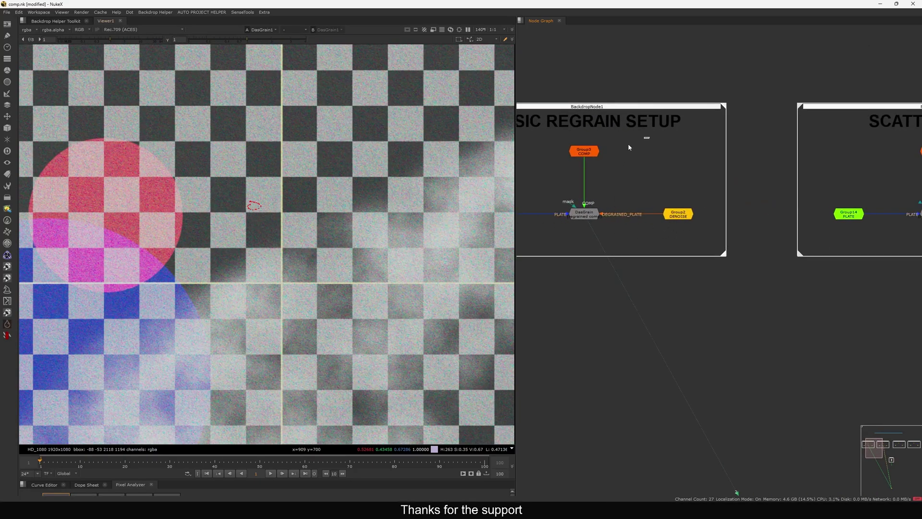
pyautogui.moveTo(629, 147); pyautogui.dragTo(579, 158)
pyautogui.press('1')
pyautogui.press('f')
pyautogui.moveTo(547, 196); pyautogui.dragTo(630, 202, button='middle')
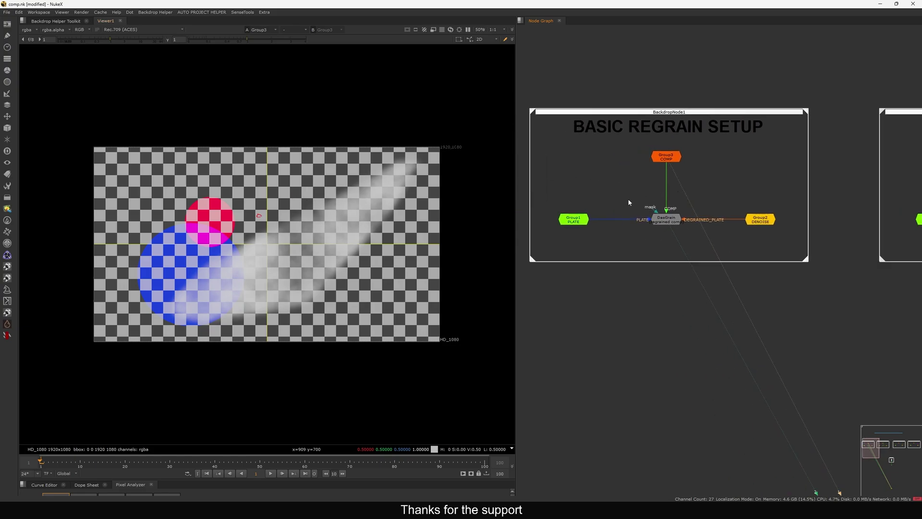
pyautogui.click(580, 216)
pyautogui.press('1')
pyautogui.moveTo(614, 187); pyautogui.dragTo(707, 144)
pyautogui.press('1')
# Display the Scatter Grain setup's COMP group to compare it with the basic setup's comp.
pyautogui.scroll(-1, 707, 160)
pyautogui.scroll(-4, 696, 163)
pyautogui.moveTo(802, 169); pyautogui.dragTo(702, 186, button='middle')
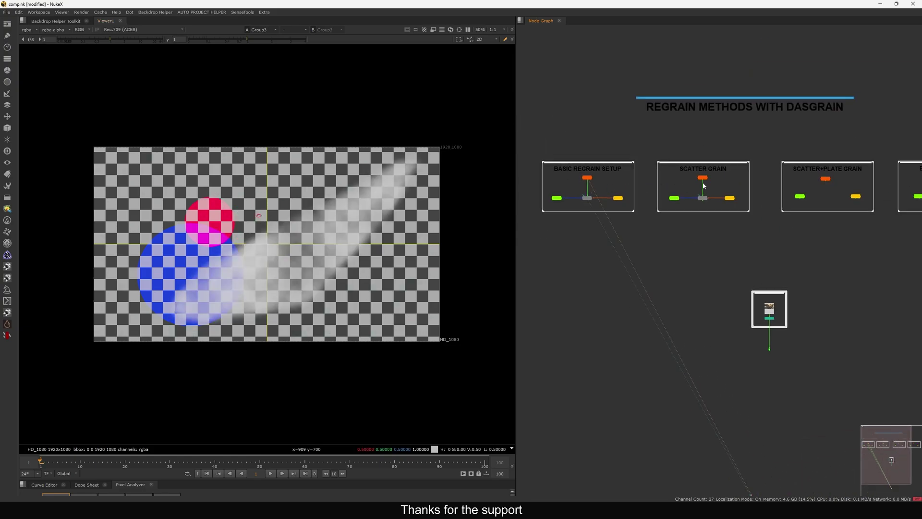
pyautogui.scroll(3, 685, 184)
pyautogui.moveTo(624, 189); pyautogui.dragTo(755, 187, button='middle')
pyautogui.moveTo(820, 177); pyautogui.dragTo(708, 189, button='middle')
pyautogui.moveTo(708, 189); pyautogui.dragTo(775, 167)
pyautogui.press('1')
pyautogui.press('1')
pyautogui.press('2')
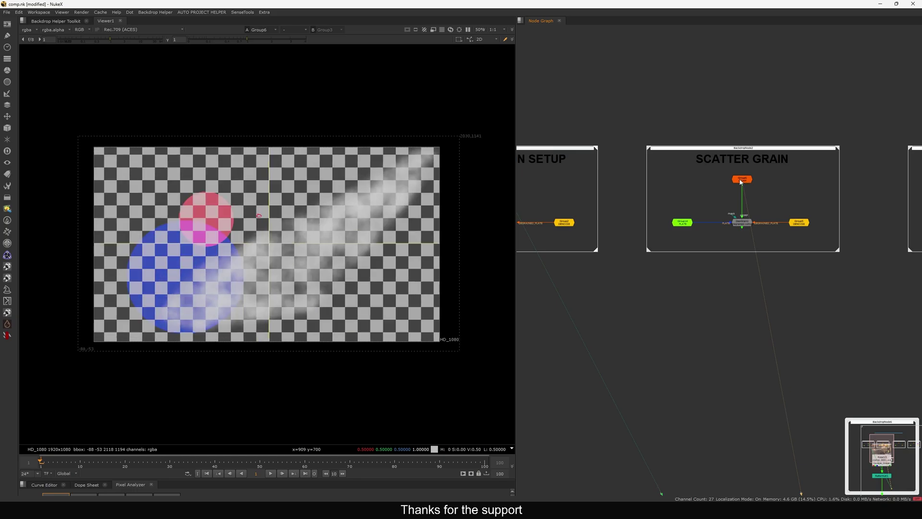
# Switch the viewer repeatedly between the COMP groups of the Scatter Grain and basic setups to compare them.
pyautogui.press('1')
pyautogui.press('2')
pyautogui.press('1')
pyautogui.press('2')
pyautogui.press('1')
pyautogui.press('2')
pyautogui.press('1')
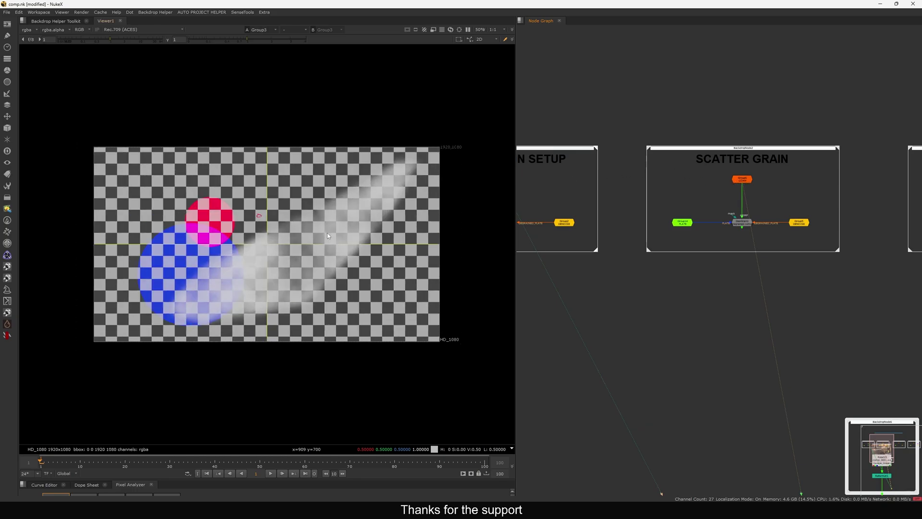
# Display the Scatter Grain setup's PLATE group in the viewer.
pyautogui.moveTo(702, 220); pyautogui.dragTo(650, 235, button='middle')
pyautogui.scroll(1, 651, 235)
pyautogui.moveTo(648, 223)
pyautogui.mouseDown()
pyautogui.moveTo(609, 246)
pyautogui.moveTo(626, 245)
pyautogui.mouseUp()
pyautogui.press('1')
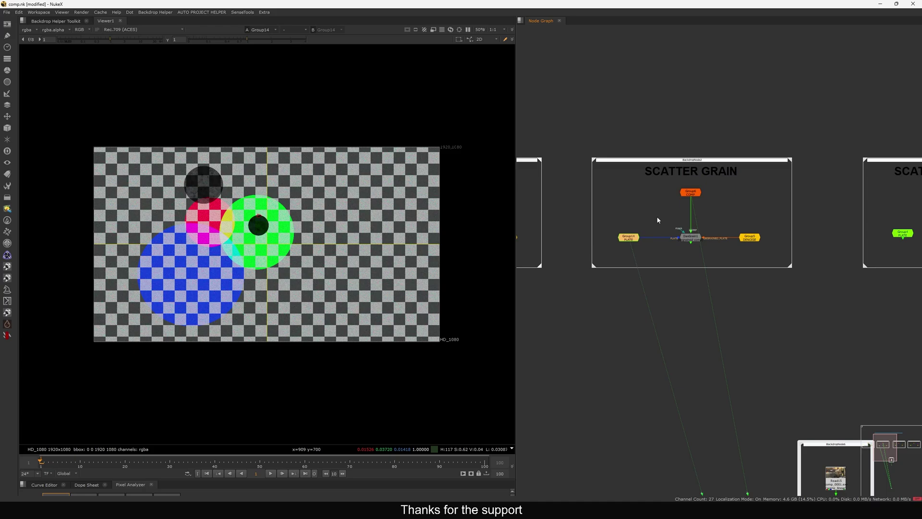
pyautogui.moveTo(662, 213); pyautogui.dragTo(709, 190)
pyautogui.press('1')
pyautogui.scroll(3, 705, 186)
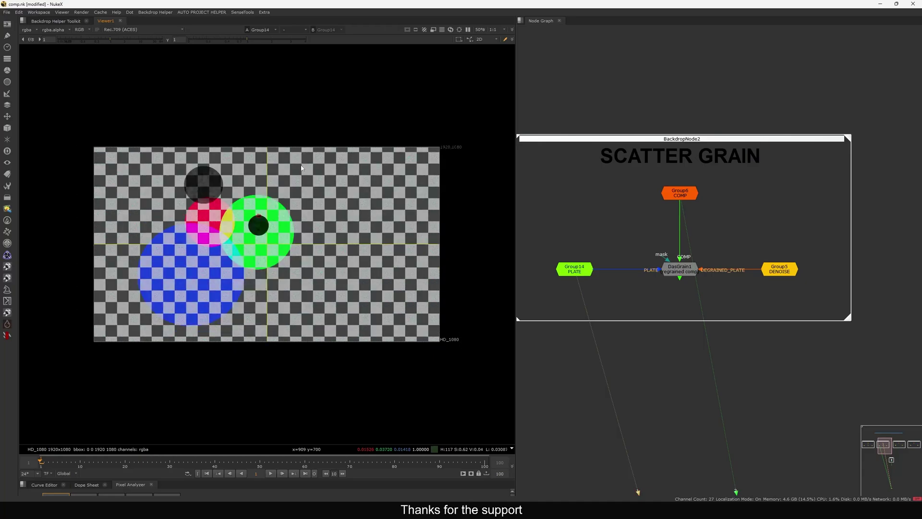
# Compare the Scatter Grain setup's COMP with its PLATE, examining the red and blue circles up close.
pyautogui.press('1')
pyautogui.press('2')
pyautogui.press('1')
pyautogui.press('1')
pyautogui.scroll(5, 219, 217)
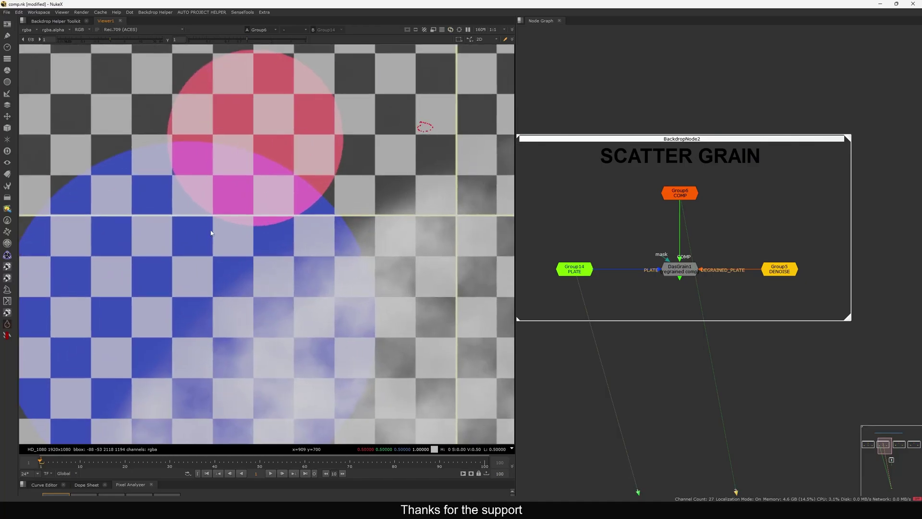
pyautogui.press('2')
pyautogui.press('1')
pyautogui.press('2')
pyautogui.press('2')
# View DasGrain1's regrained comp and inspect the grain over the red circle, the blue circle and the smoke.
pyautogui.moveTo(630, 239); pyautogui.dragTo(648, 233, button='middle')
pyautogui.click(691, 264)
pyautogui.press('1')
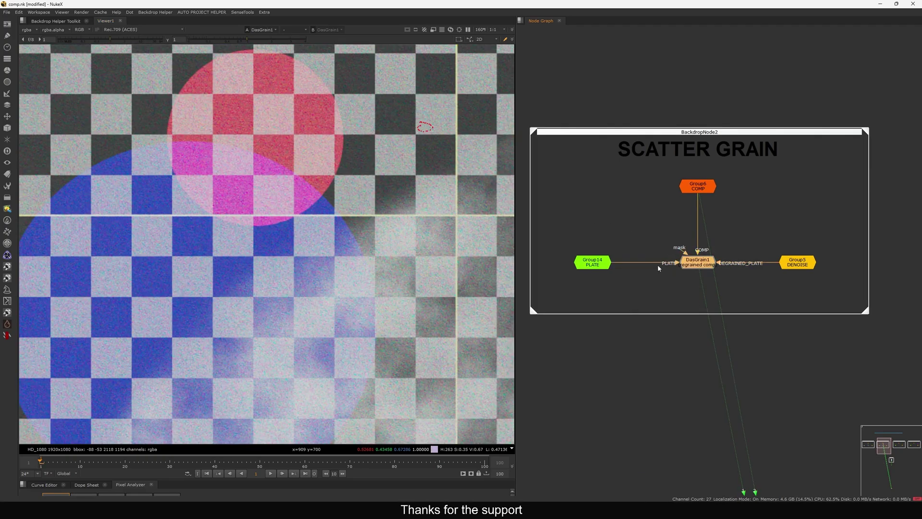
pyautogui.moveTo(351, 230); pyautogui.dragTo(279, 278, button='middle')
pyautogui.scroll(-5, 370, 195)
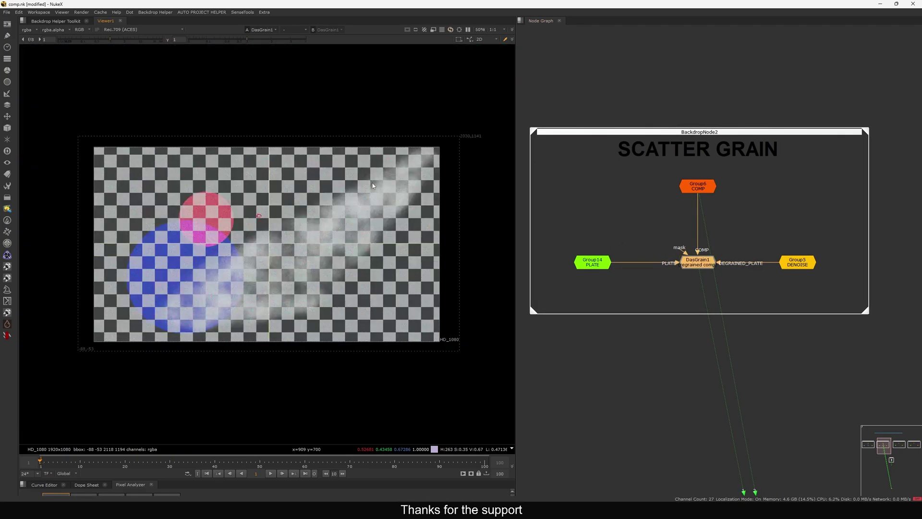
pyautogui.scroll(4, 301, 193)
pyautogui.scroll(4, 250, 192)
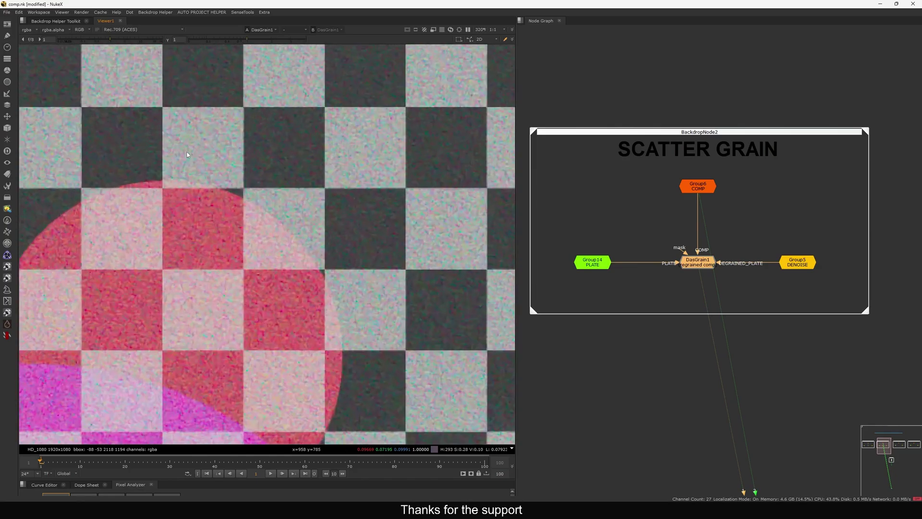
pyautogui.scroll(-6, 196, 234)
pyautogui.moveTo(350, 300); pyautogui.dragTo(318, 272, button='middle')
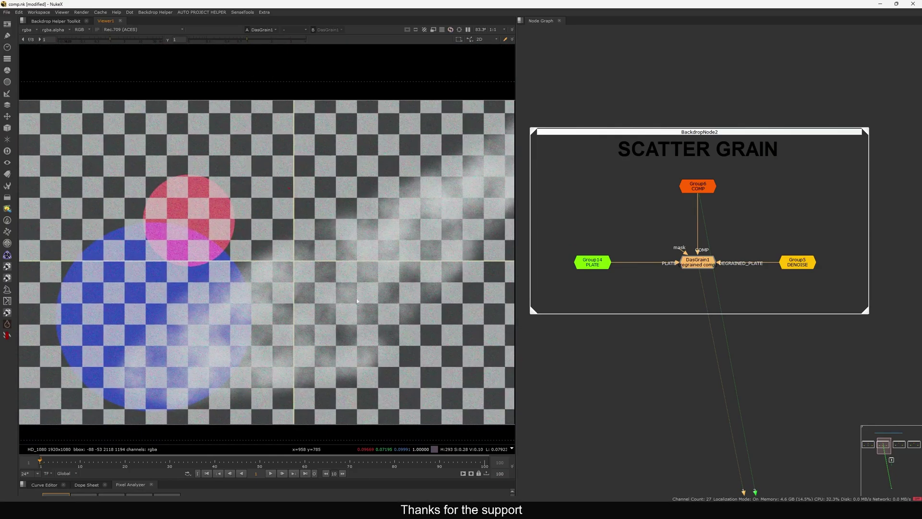
pyautogui.moveTo(338, 331); pyautogui.dragTo(313, 268, button='middle')
# Display the PLATE group and then DasGrain1's regrained comp for a before-and-after check.
pyautogui.click(599, 264)
pyautogui.press('1')
pyautogui.click(619, 262)
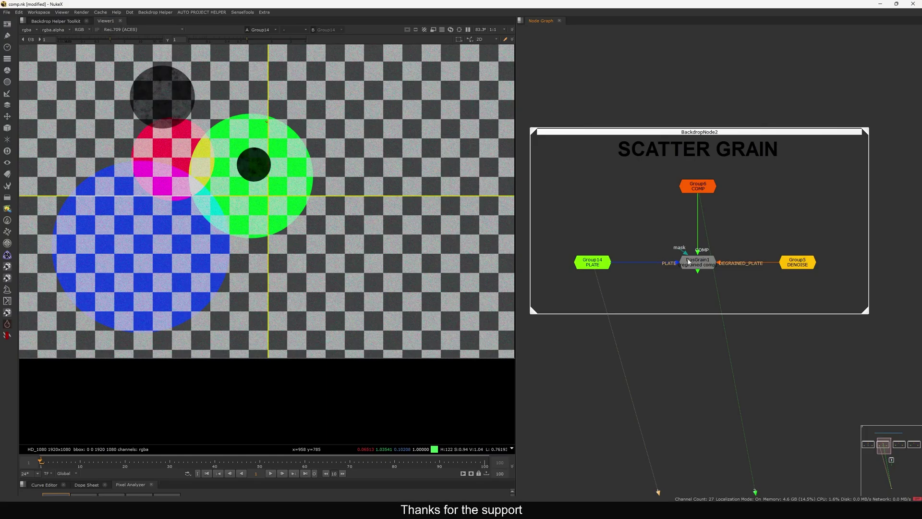
pyautogui.click(689, 261)
pyautogui.press('1')
# Compare the grain of DasGrain1's output with the PLATE on the checkerboard near the image's lower edge.
pyautogui.scroll(5, 380, 329)
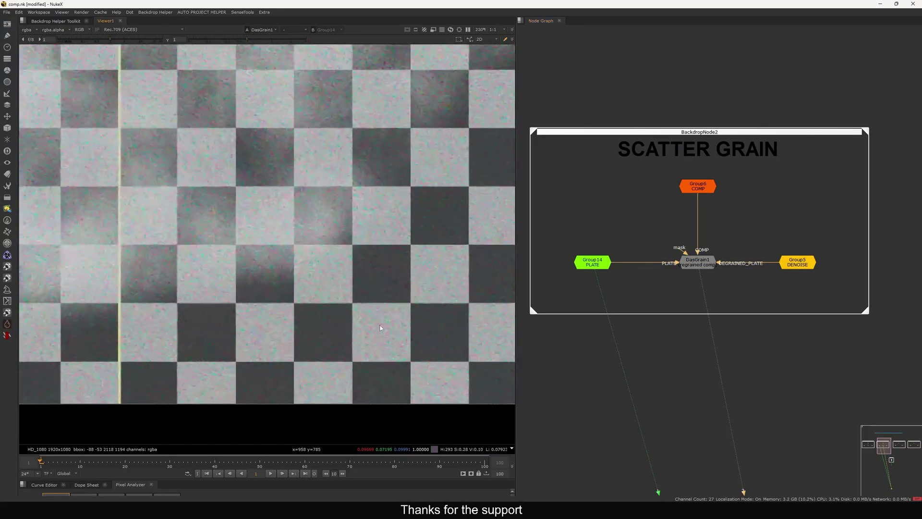
pyautogui.press('1')
pyautogui.press('2')
pyautogui.press('1')
pyautogui.press('2')
pyautogui.press('1')
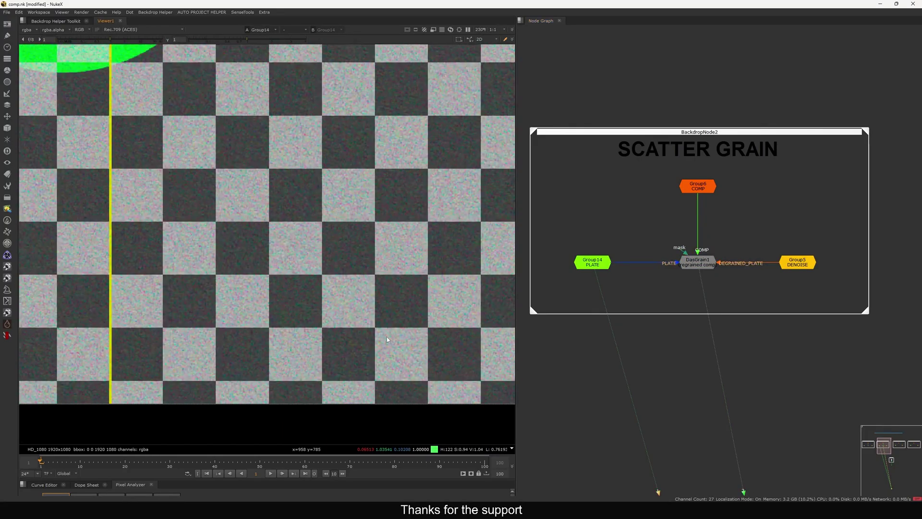
pyautogui.scroll(2, 384, 317)
pyautogui.press('1')
pyautogui.press('2')
pyautogui.press('1')
pyautogui.press('2')
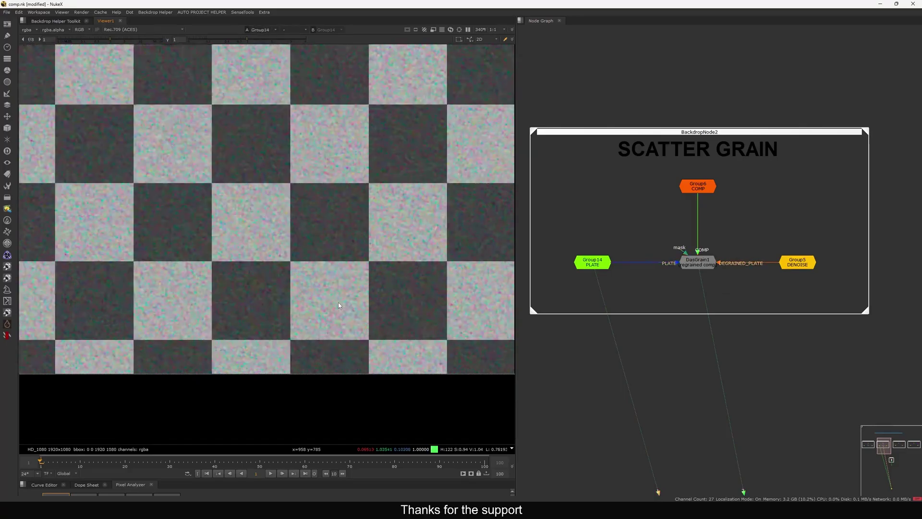
pyautogui.press('1')
pyautogui.press('2')
pyautogui.press('1')
pyautogui.press('2')
pyautogui.press('1')
pyautogui.press('2')
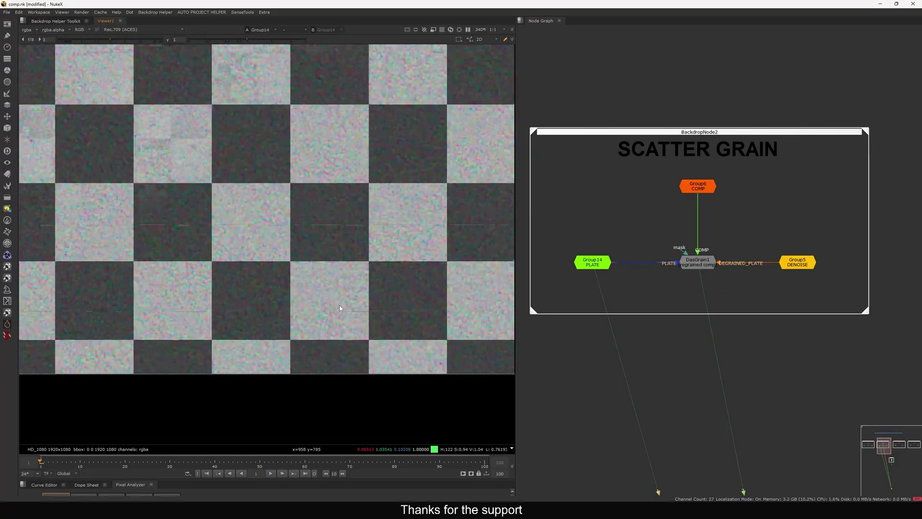
pyautogui.press('1')
pyautogui.scroll(-1, 351, 307)
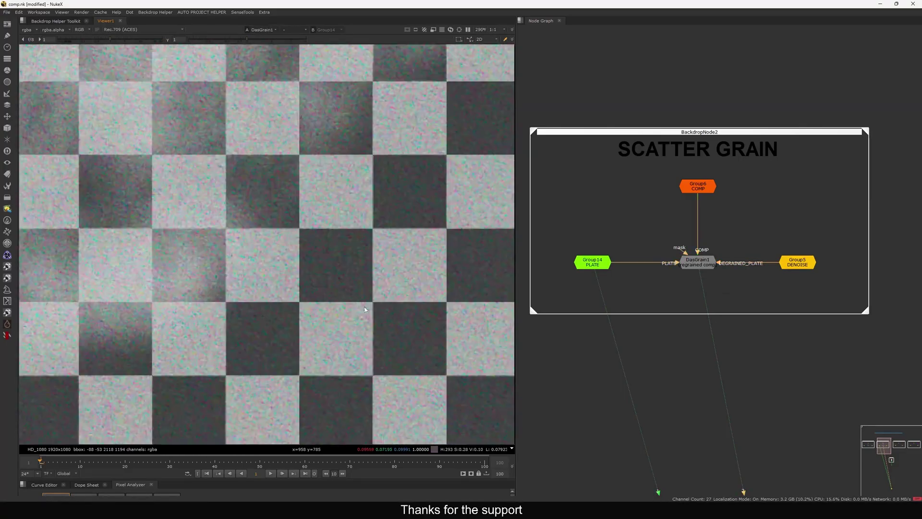
# Open DasGrain1's Replace settings and overlay the cell pattern on the regrained comp.
pyautogui.press('f')
pyautogui.click(702, 267)
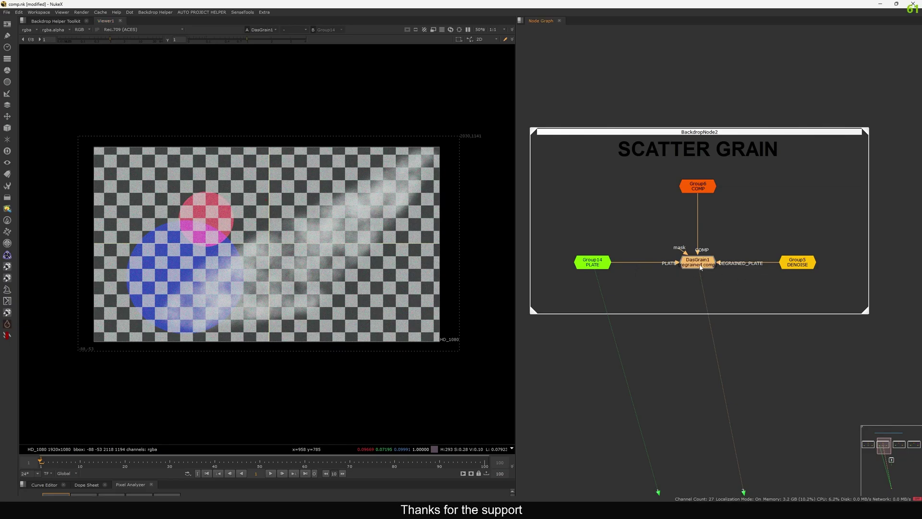
pyautogui.press('1')
pyautogui.click(684, 272)
pyautogui.doubleClick(700, 265)
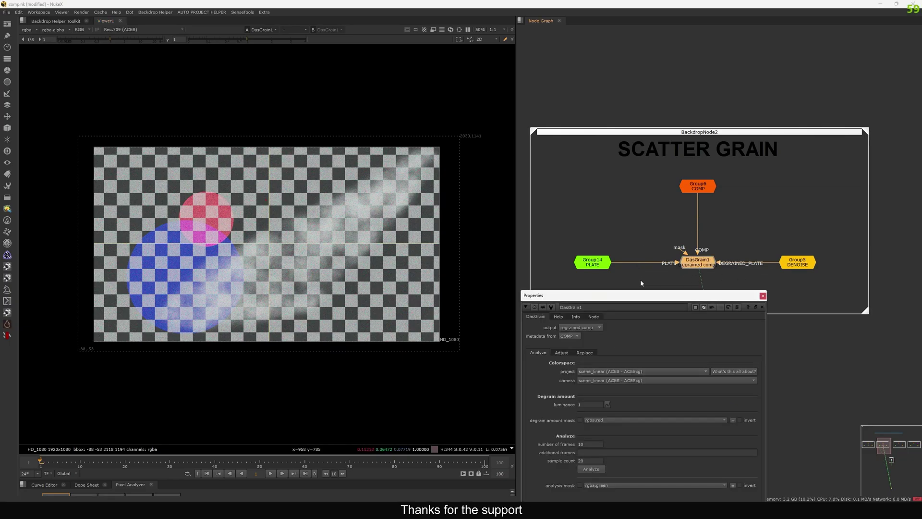
pyautogui.moveTo(644, 295); pyautogui.dragTo(679, 76)
pyautogui.click(619, 133)
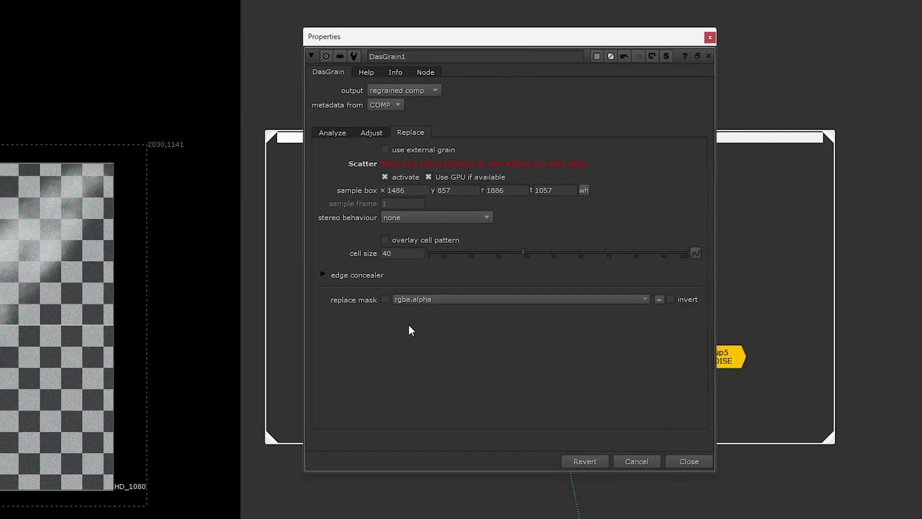
pyautogui.click(405, 240)
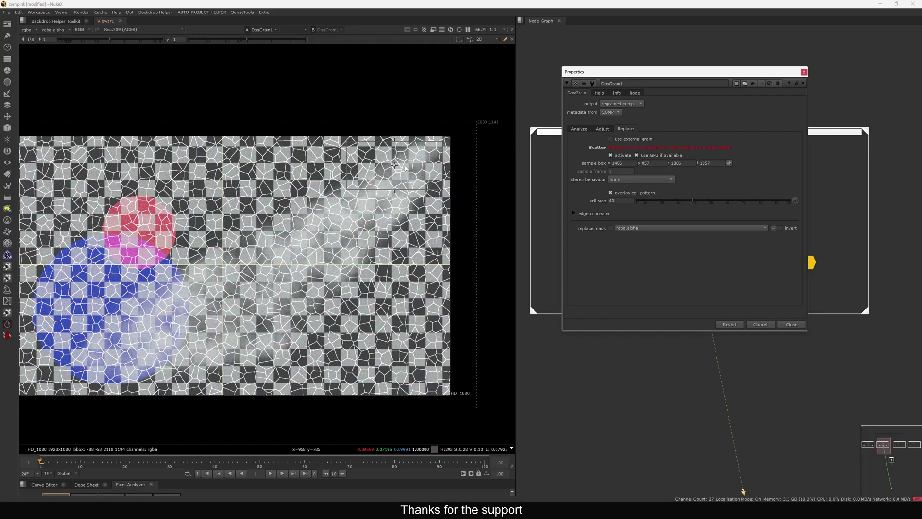
# Examine the scatter cells around the sample box and across the clean checkerboard near the image's upper edge.
pyautogui.scroll(3, 268, 172)
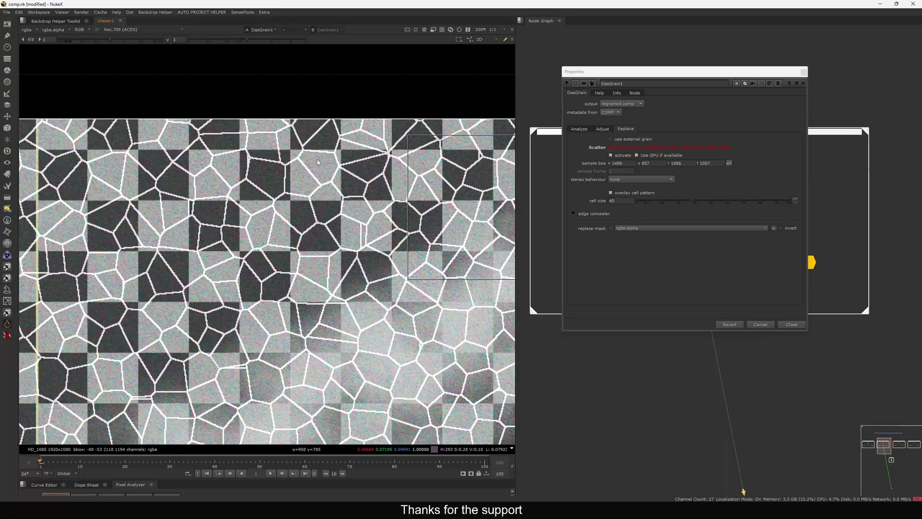
pyautogui.scroll(-2, 305, 182)
pyautogui.scroll(-2, 367, 166)
pyautogui.scroll(3, 396, 158)
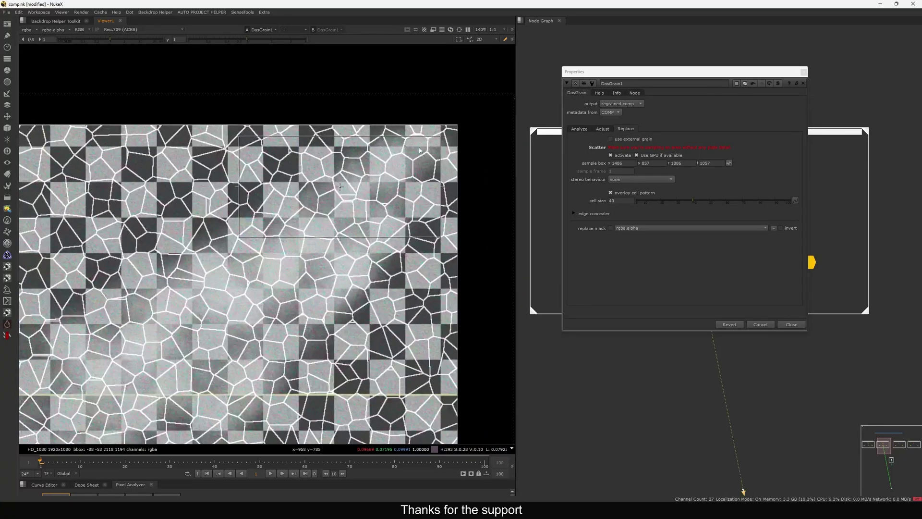
pyautogui.moveTo(328, 216); pyautogui.dragTo(439, 181, button='middle')
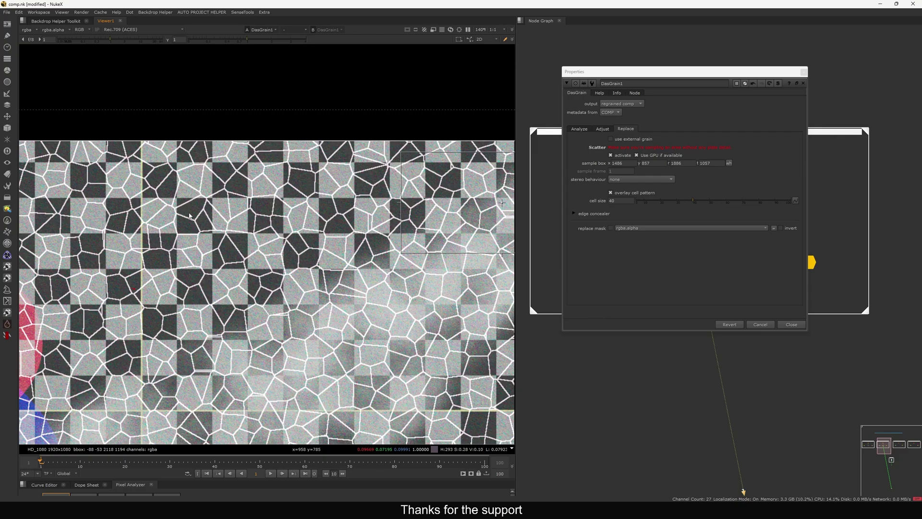
pyautogui.scroll(3, 272, 194)
pyautogui.moveTo(257, 189); pyautogui.dragTo(282, 191, button='middle')
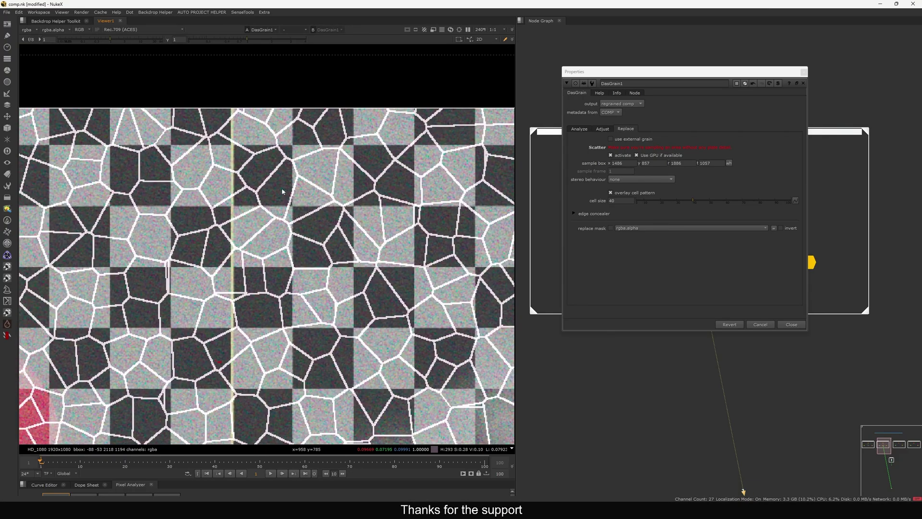
# Set DasGrain1's scatter cell size to 56.5 and expand the edge concealer settings.
pyautogui.moveTo(691, 202); pyautogui.dragTo(720, 202)
pyautogui.scroll(2, 360, 185)
pyautogui.click(574, 213)
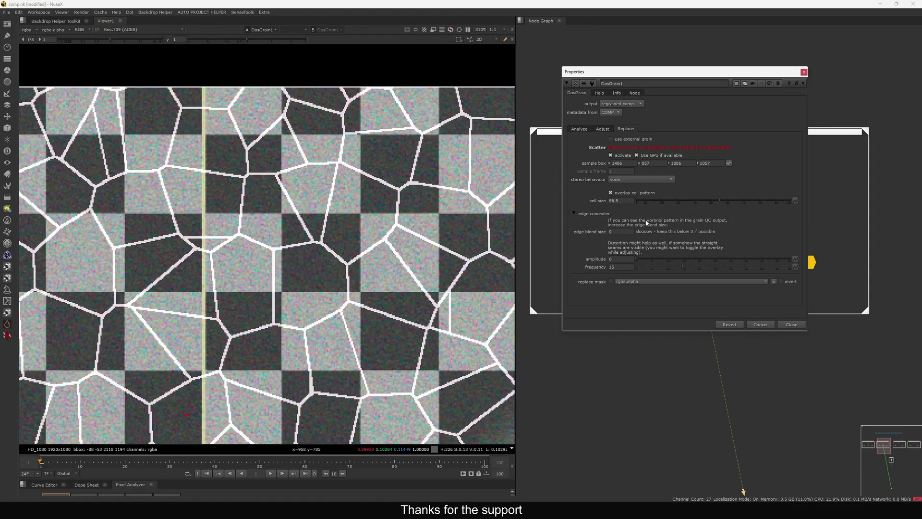
# Try an edge concealer amplitude of 17.6, check the distorted cells in the overlay, and return the amplitude to 0.
pyautogui.click(651, 261)
pyautogui.moveTo(651, 262); pyautogui.dragTo(681, 253)
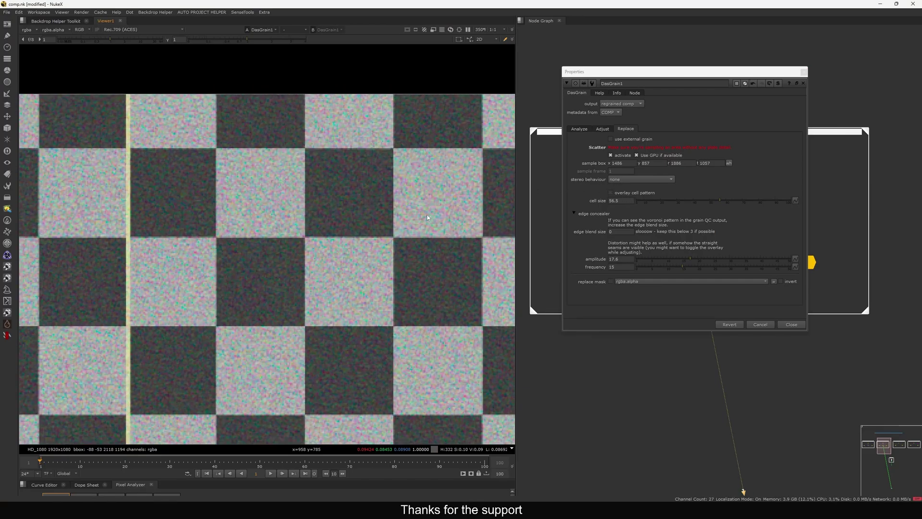
pyautogui.click(621, 194)
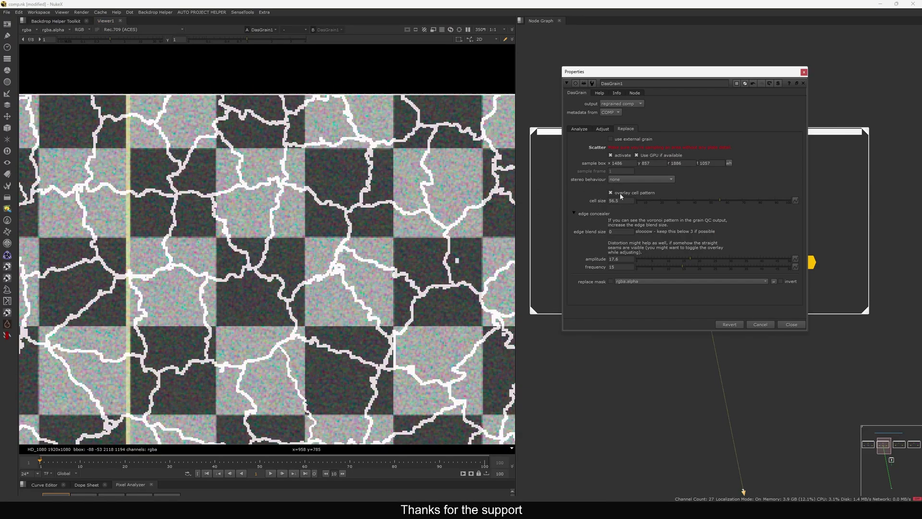
pyautogui.moveTo(686, 259); pyautogui.dragTo(622, 267)
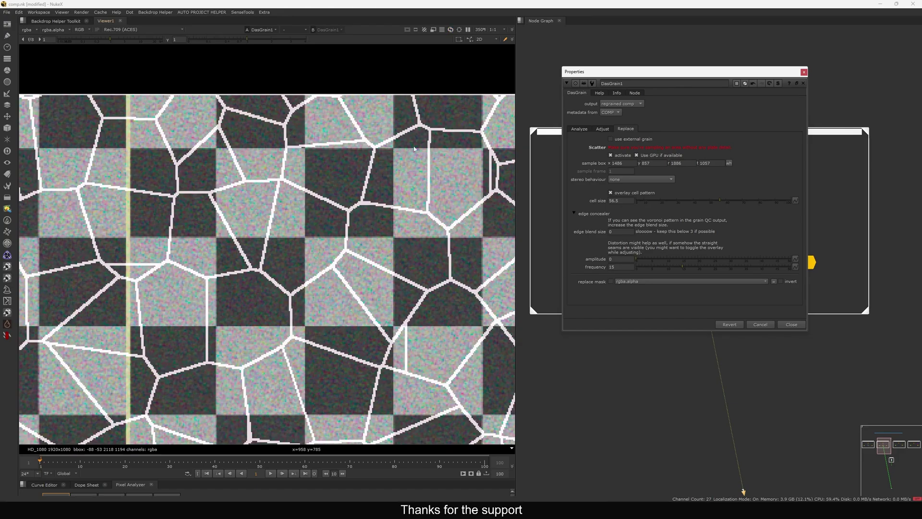
# Inspect the grain with the cell overlay hidden and set the edge concealer amplitude to 10.2.
pyautogui.click(621, 194)
pyautogui.scroll(5, 442, 169)
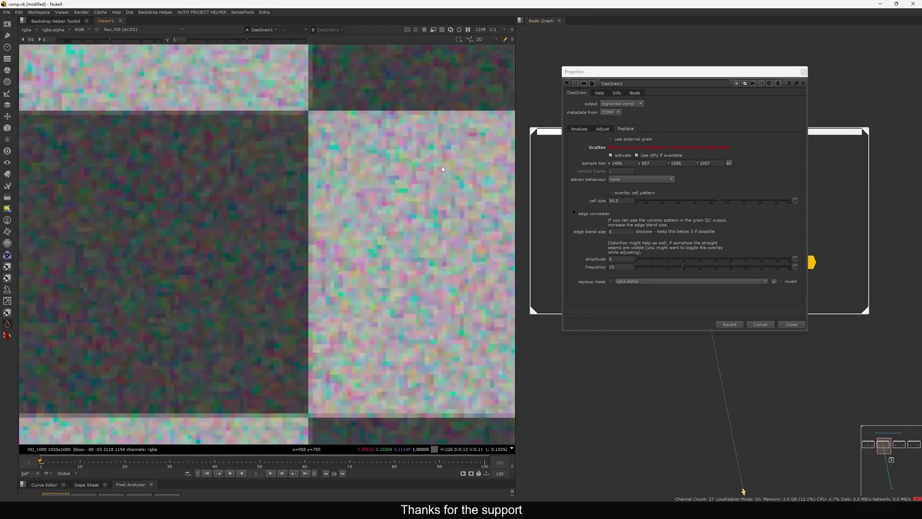
pyautogui.click(610, 194)
pyautogui.click(630, 193)
pyautogui.moveTo(641, 259); pyautogui.dragTo(667, 260)
pyautogui.scroll(-3, 401, 184)
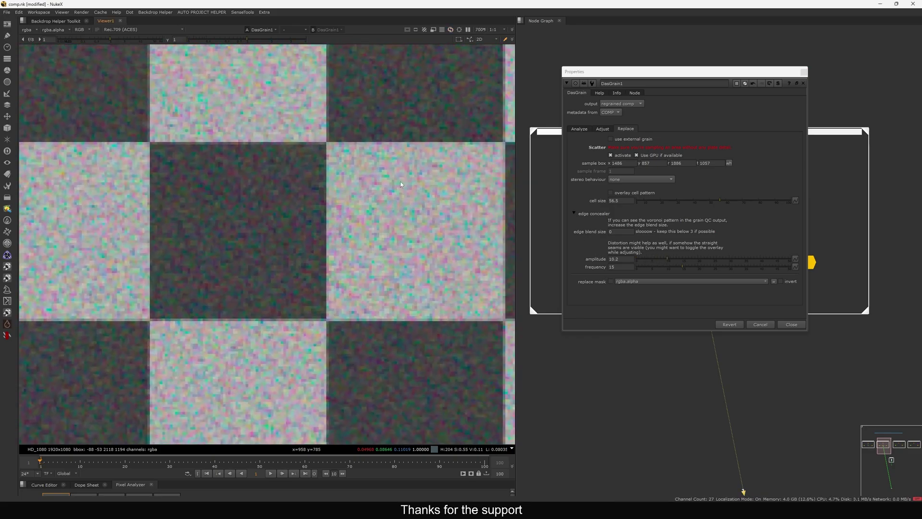
# Check the distorted cell overlay over the full frame and up close, hide it, and close DasGrain1's properties.
pyautogui.click(630, 194)
pyautogui.click(619, 193)
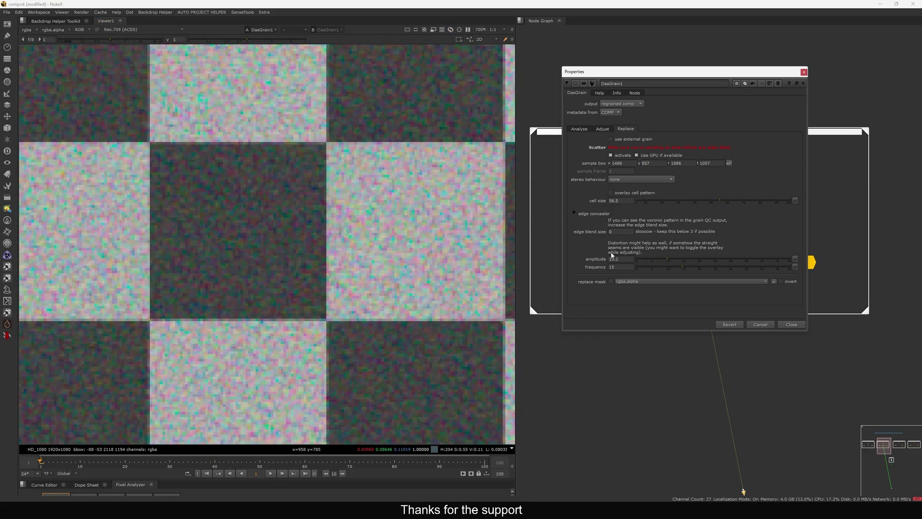
pyautogui.press('f')
pyautogui.click(627, 195)
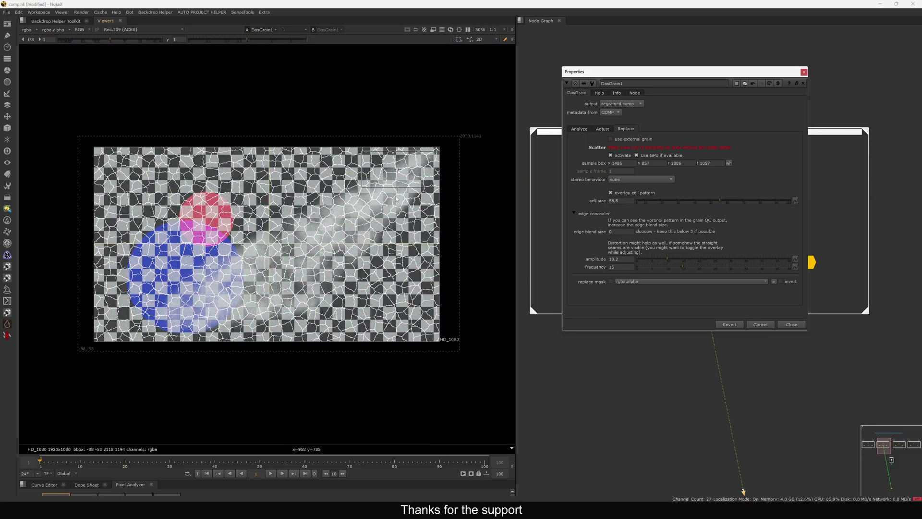
pyautogui.scroll(4, 375, 177)
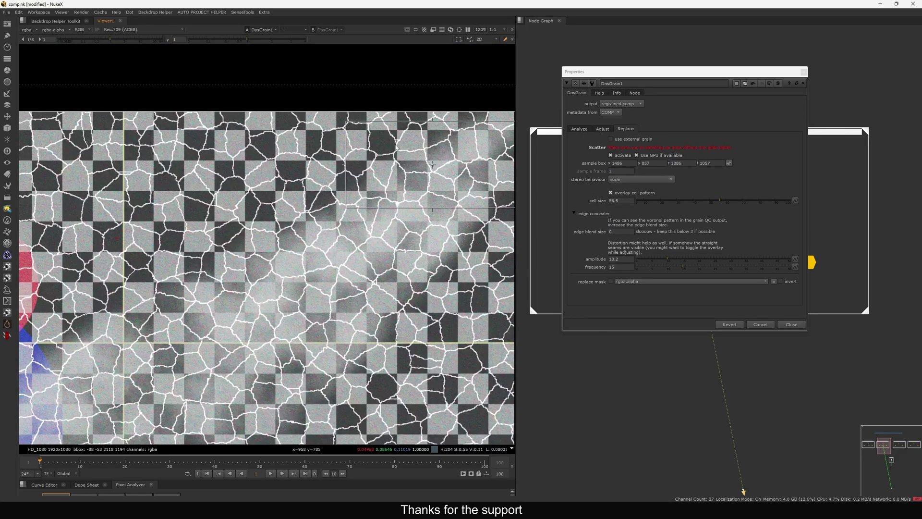
pyautogui.press('f')
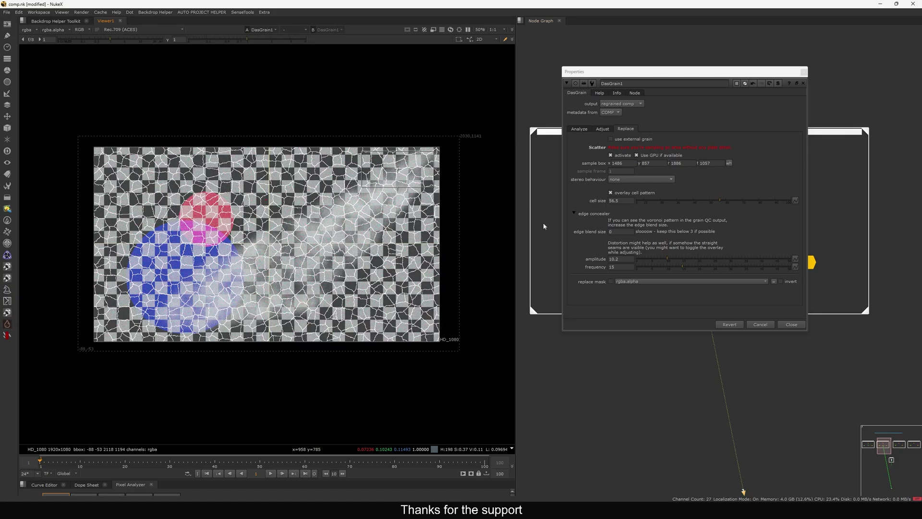
pyautogui.click(632, 194)
pyautogui.click(784, 323)
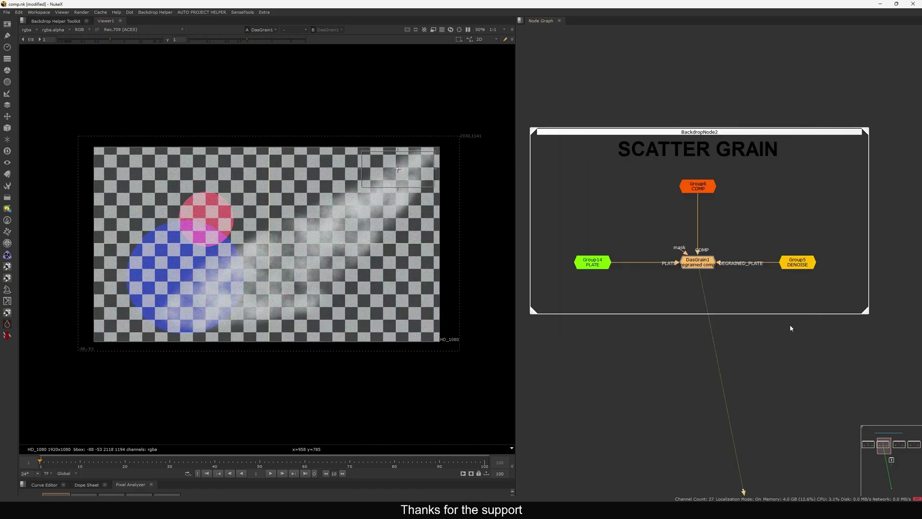
# Sample a pixel in the smoke area, and view the Scatter Grain setup's COMP followed by its PLATE.
pyautogui.keyDown('ctrl'); pyautogui.moveTo(338, 223); pyautogui.dragTo(340, 226); pyautogui.keyUp('ctrl')
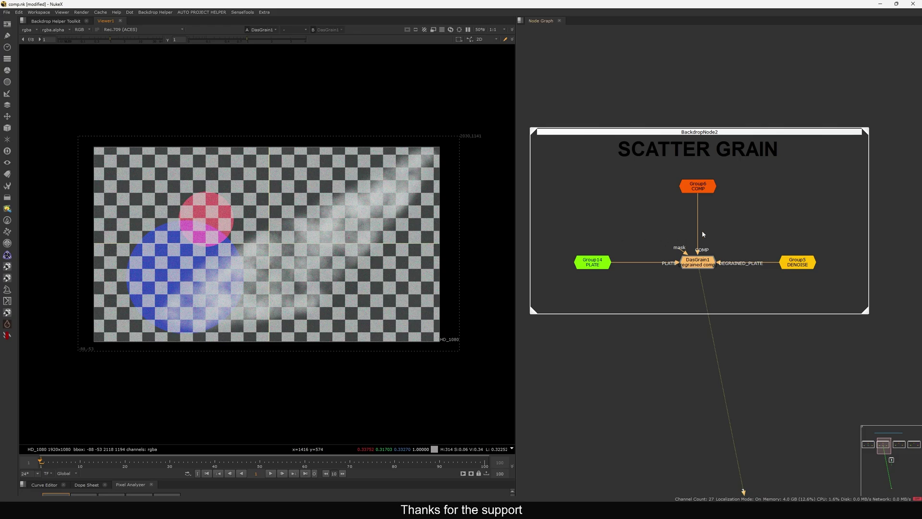
pyautogui.click(697, 187)
pyautogui.press('1')
pyautogui.click(594, 262)
pyautogui.press('1')
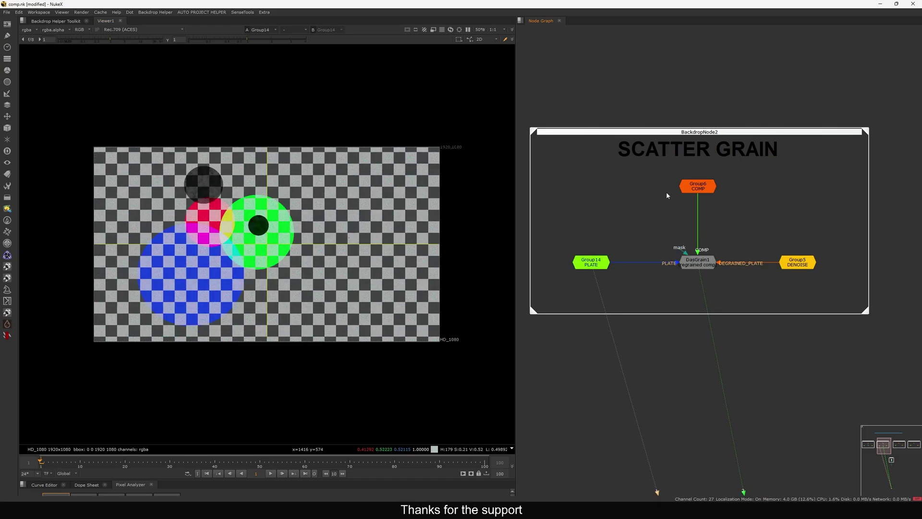
# Compare the Scatter Grain setup's PLATE with its COMP by switching the view between them.
pyautogui.press('1')
pyautogui.press('1')
pyautogui.press('1')
pyautogui.press('1')
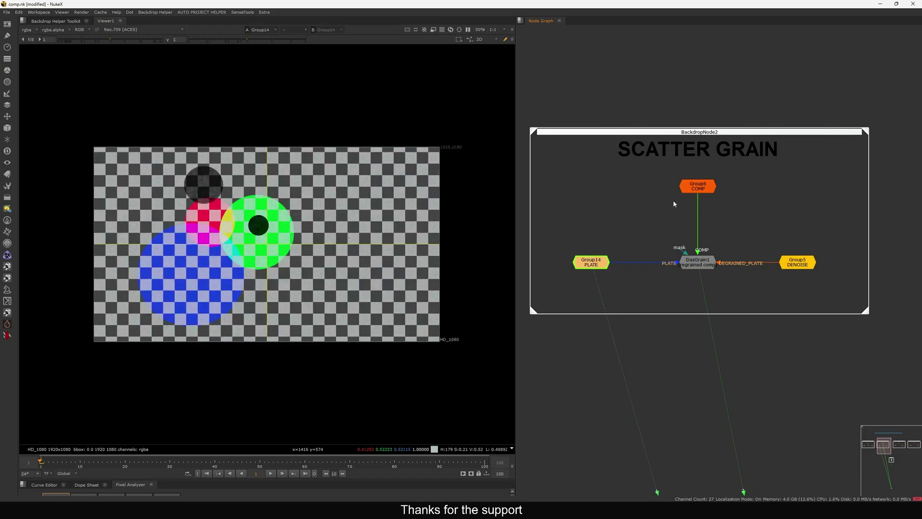
pyautogui.press('1')
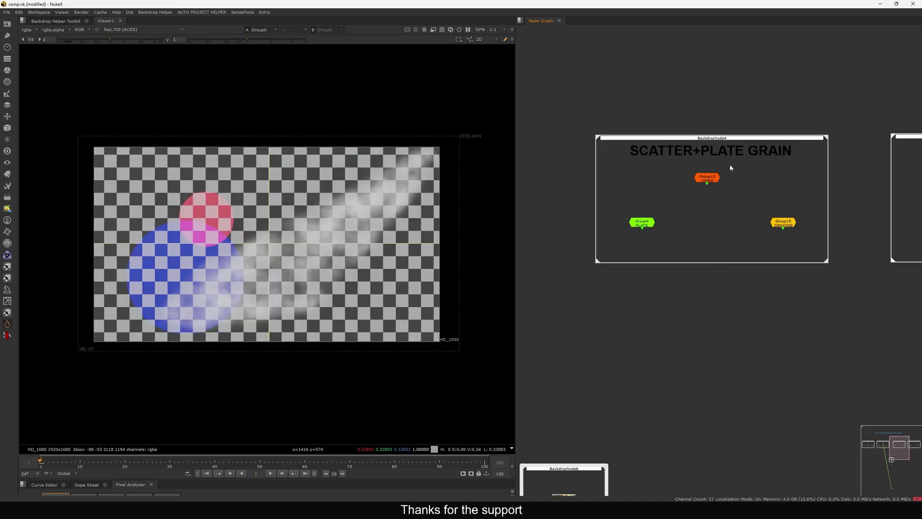
# Add a DasGrain node among the COMP, PLATE and DENOISE nodes of the Scatter+Plate Grain setup and close its properties.
pyautogui.moveTo(708, 178); pyautogui.dragTo(711, 214)
pyautogui.press('1')
pyautogui.moveTo(711, 214); pyautogui.dragTo(707, 205, button='middle')
pyautogui.scroll(1, 705, 202)
pyautogui.press('Tab')
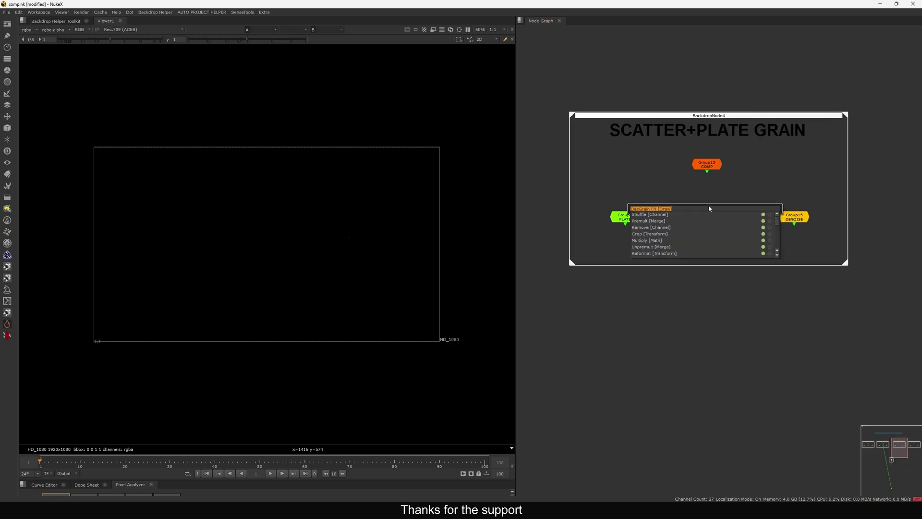
pyautogui.press('Return')
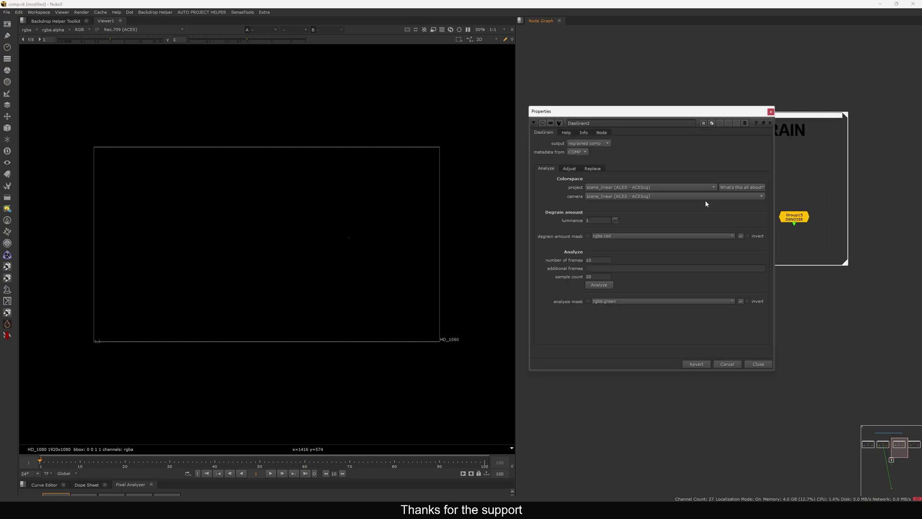
pyautogui.click(759, 364)
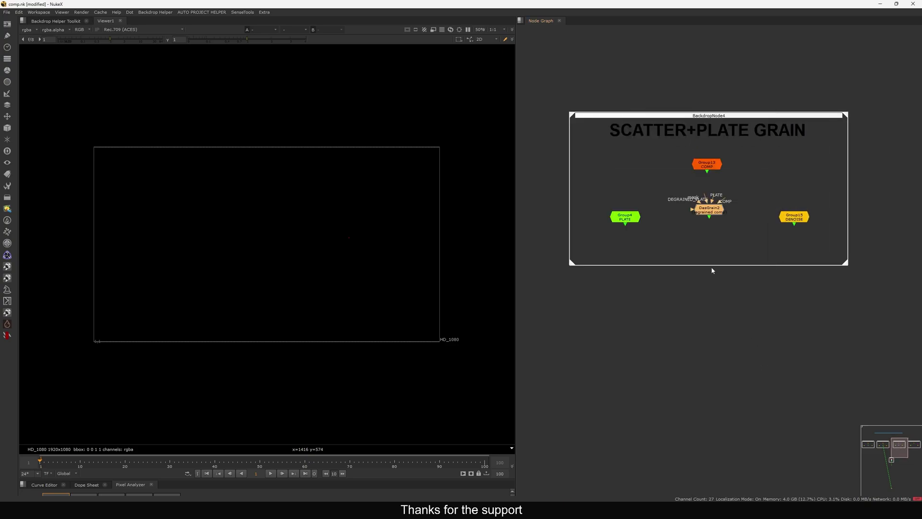
# View the Scatter Grain setup's DasGrain1 result up close and sample pixels in the smoke area.
pyautogui.click(691, 229)
pyautogui.scroll(-6, 688, 226)
pyautogui.moveTo(623, 243); pyautogui.dragTo(718, 236, button='middle')
pyautogui.scroll(8, 675, 221)
pyautogui.press('2')
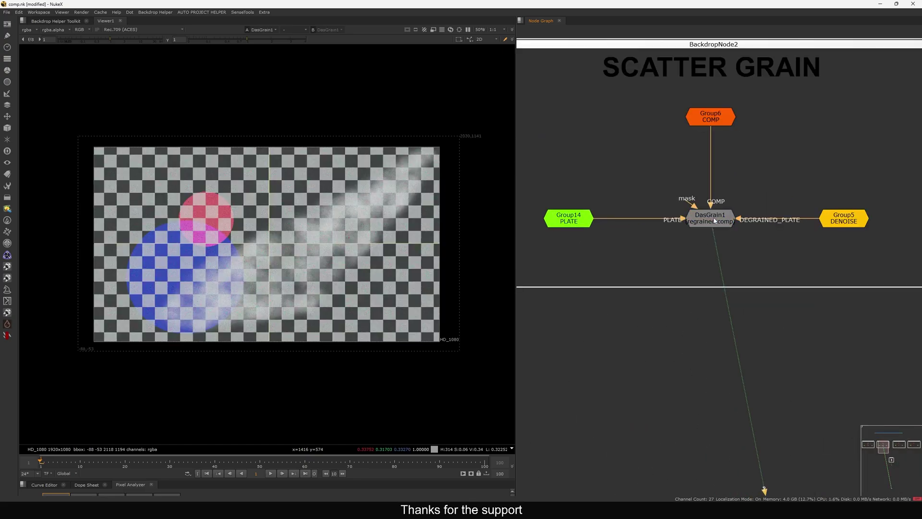
pyautogui.scroll(8, 317, 225)
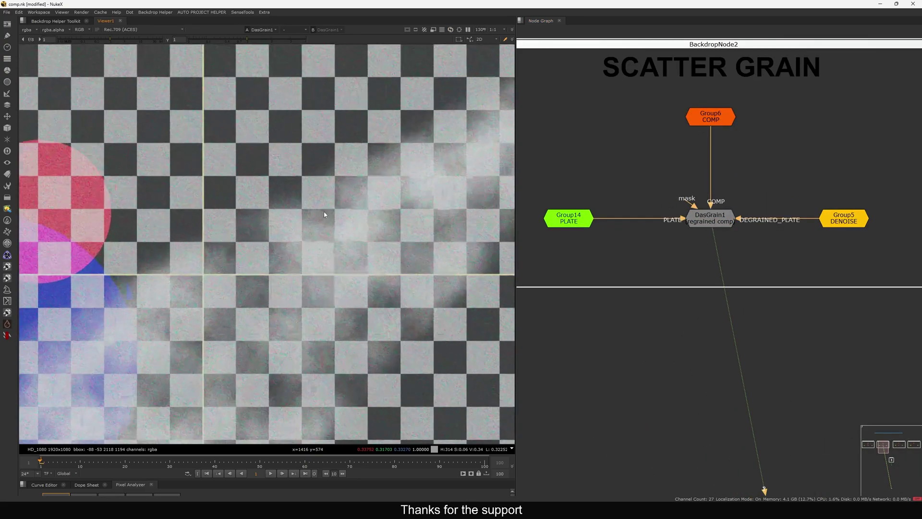
pyautogui.keyDown('ctrl'); pyautogui.moveTo(309, 221); pyautogui.dragTo(316, 223); pyautogui.keyUp('ctrl')
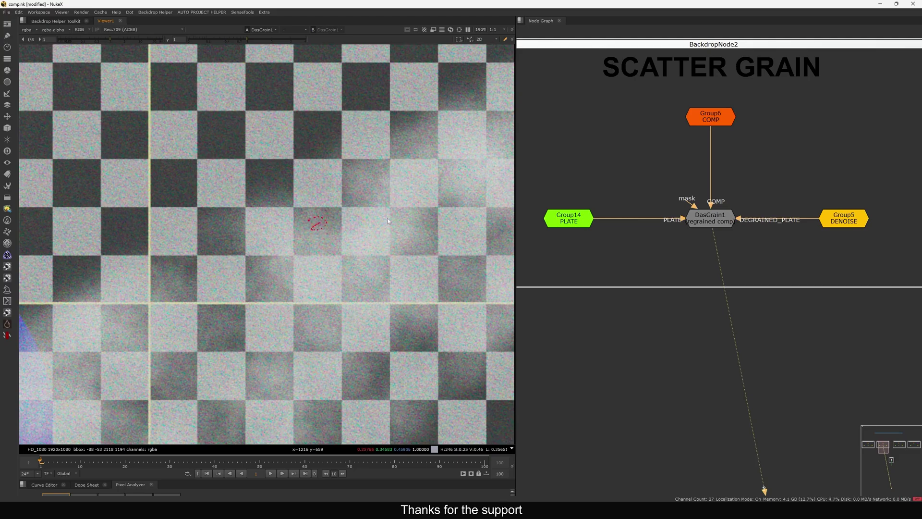
# Connect DasGrain2's COMP, PLATE and DEGRAINED_PLATE inputs to the Scatter+Plate Grain setup's COMP, PLATE and DENOISE nodes.
pyautogui.click(575, 217)
pyautogui.press('1')
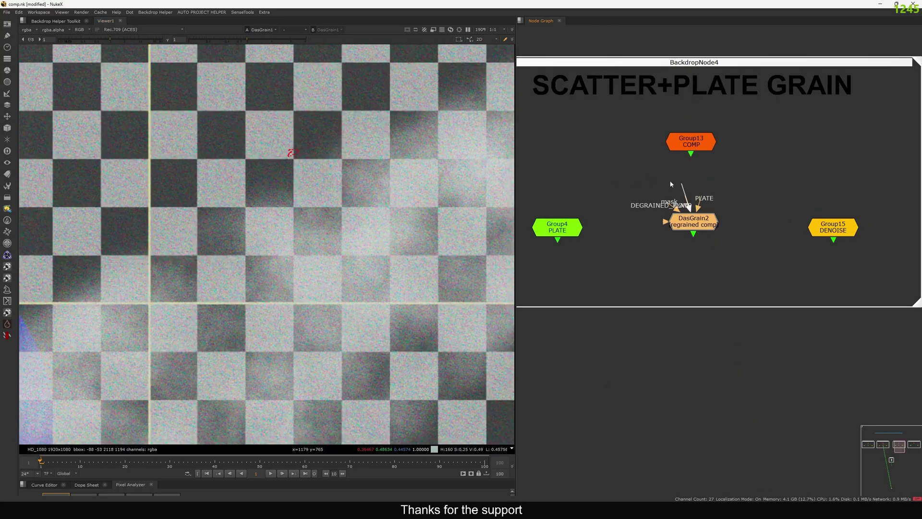
pyautogui.moveTo(612, 245); pyautogui.dragTo(574, 230)
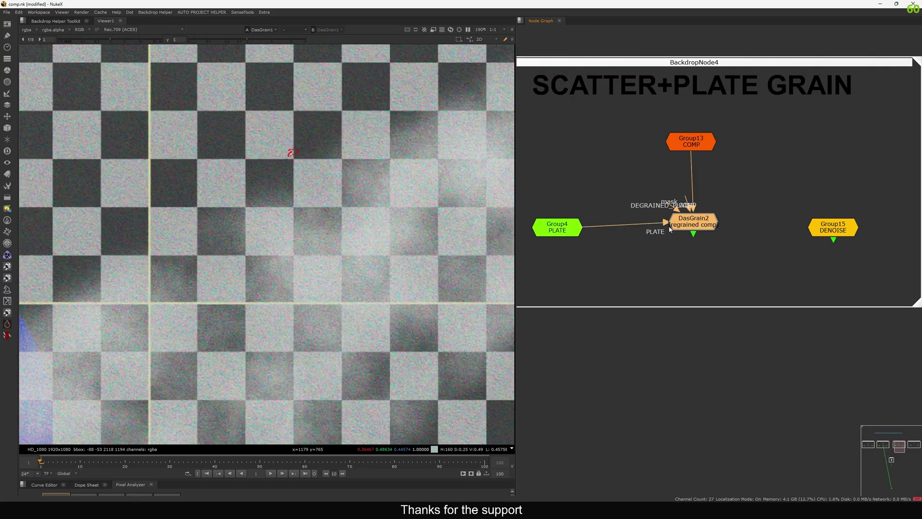
pyautogui.moveTo(688, 207); pyautogui.dragTo(820, 232)
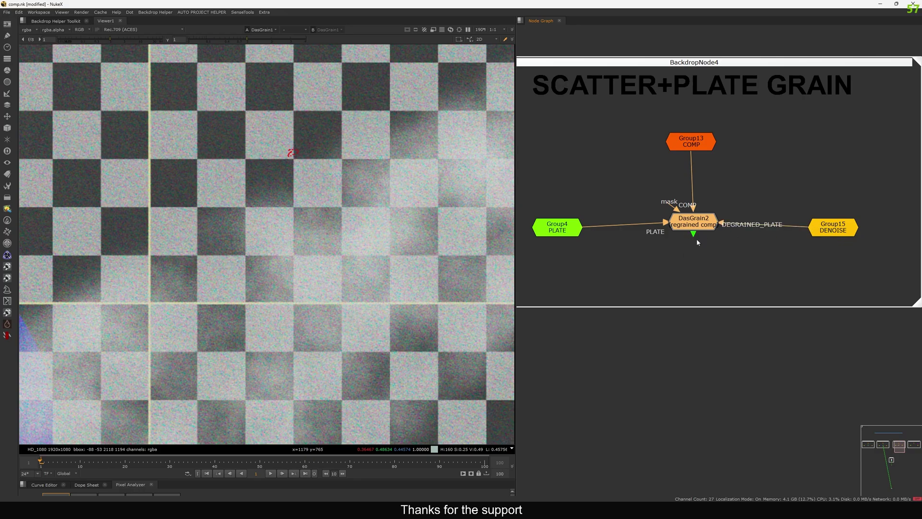
# View DasGrain2, open its properties, and analyze the grain.
pyautogui.moveTo(697, 240); pyautogui.dragTo(700, 242, button='middle')
pyautogui.press('\\')
pyautogui.press('1')
pyautogui.doubleClick(692, 232)
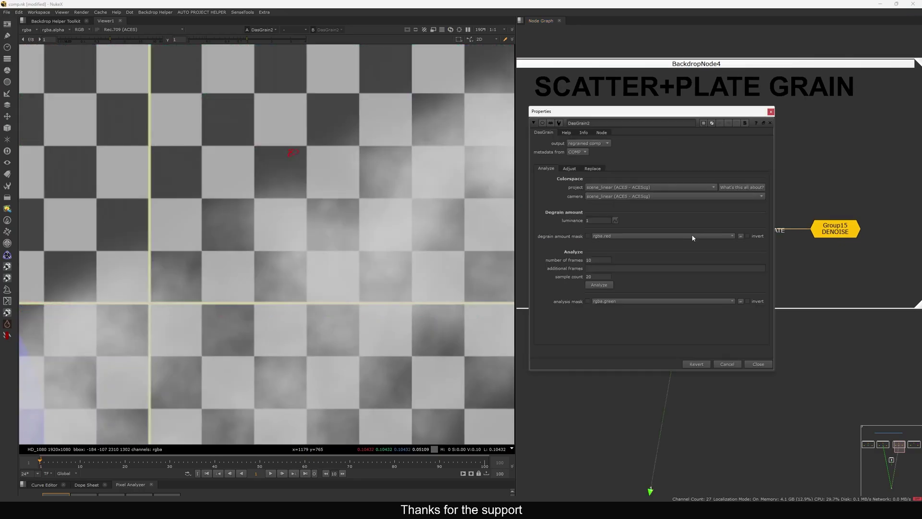
pyautogui.click(600, 286)
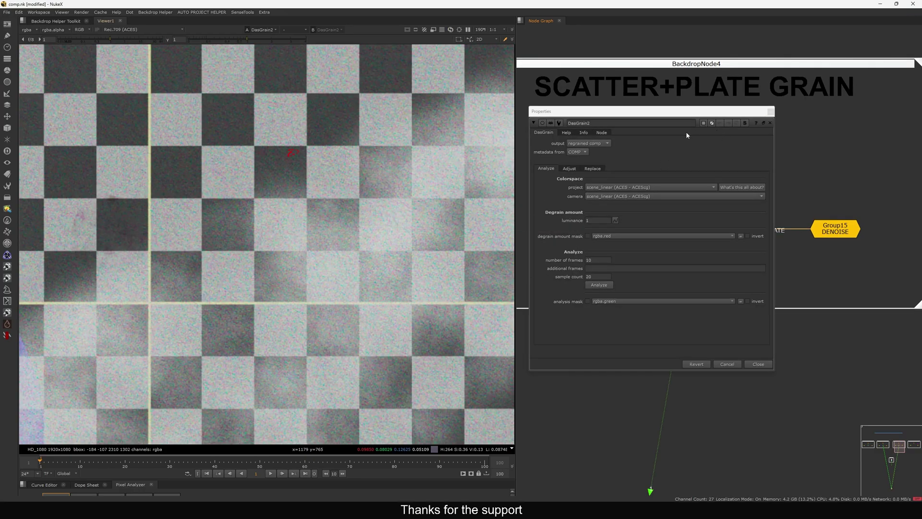
# Activate DasGrain2's scatter, move the sample box to x 1470, y 842, r 1870, t 1042, and close the properties.
pyautogui.moveTo(677, 111); pyautogui.dragTo(675, 107)
pyautogui.click(591, 165)
pyautogui.moveTo(595, 108); pyautogui.dragTo(571, 108)
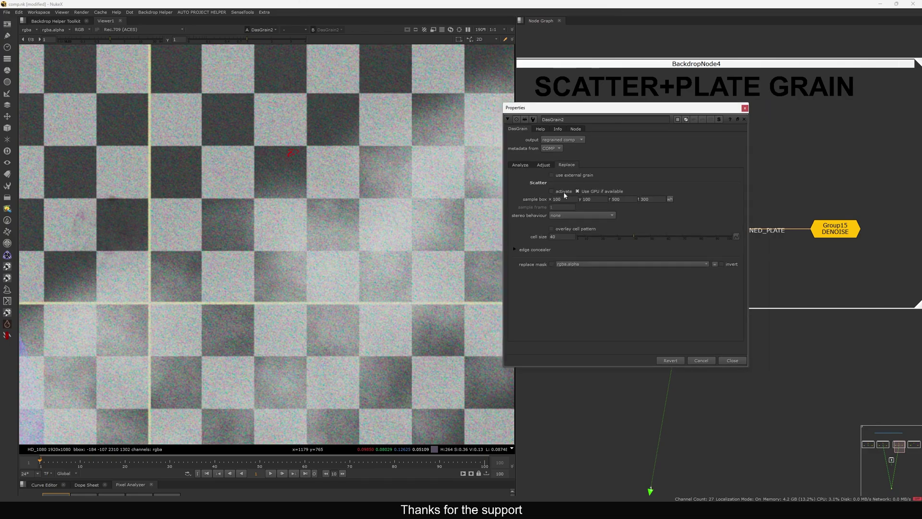
pyautogui.click(551, 191)
pyautogui.scroll(-5, 261, 233)
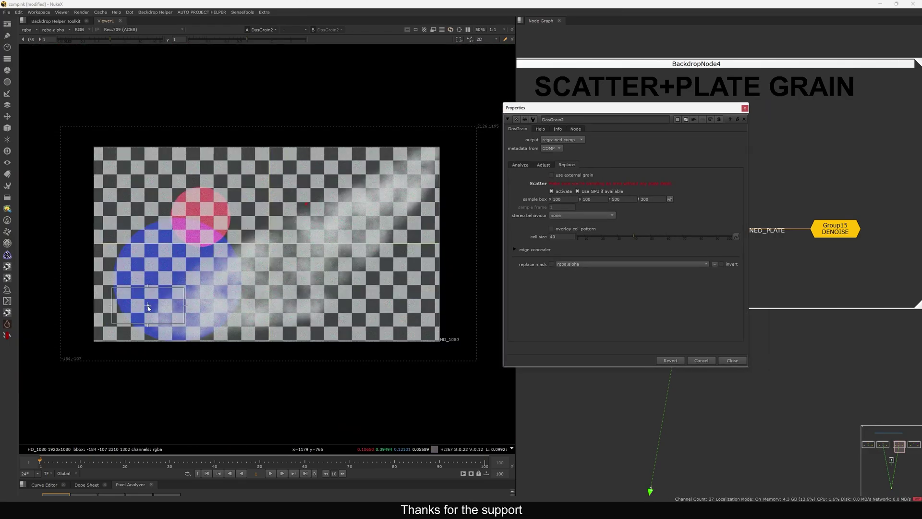
pyautogui.moveTo(147, 296); pyautogui.dragTo(396, 174)
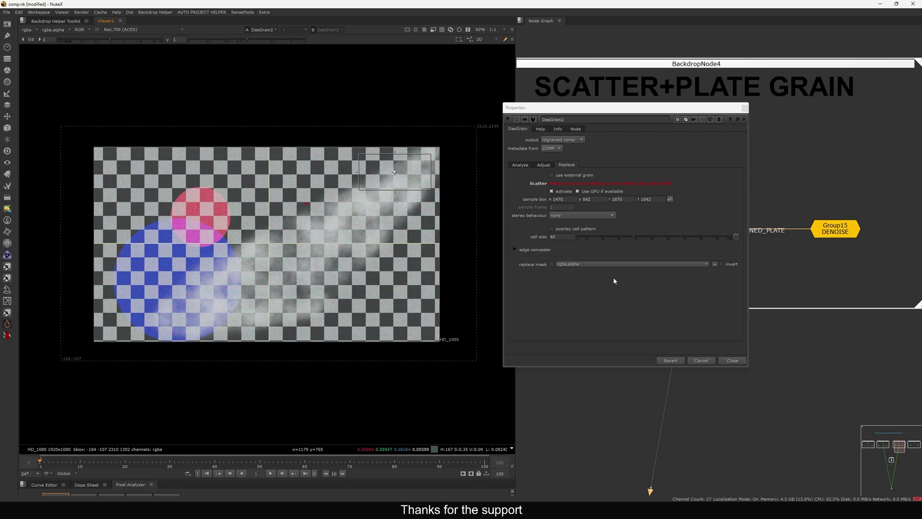
pyautogui.click(732, 360)
# Compare the Scatter+Plate Grain setup's PLATE and COMP in the viewer.
pyautogui.moveTo(730, 307); pyautogui.dragTo(740, 311, button='middle')
pyautogui.click(706, 142)
pyautogui.press('1')
pyautogui.click(541, 168)
pyautogui.click(576, 235)
pyautogui.press('1')
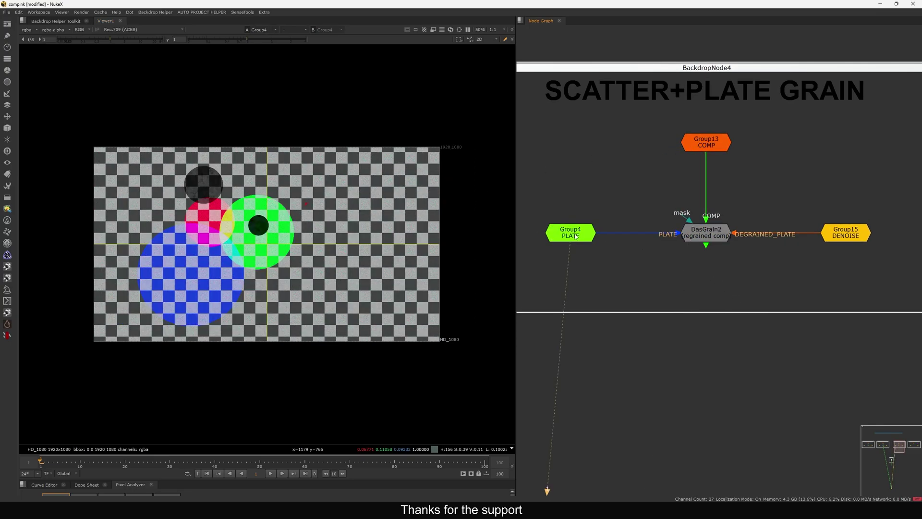
pyautogui.click(703, 148)
pyautogui.press('2')
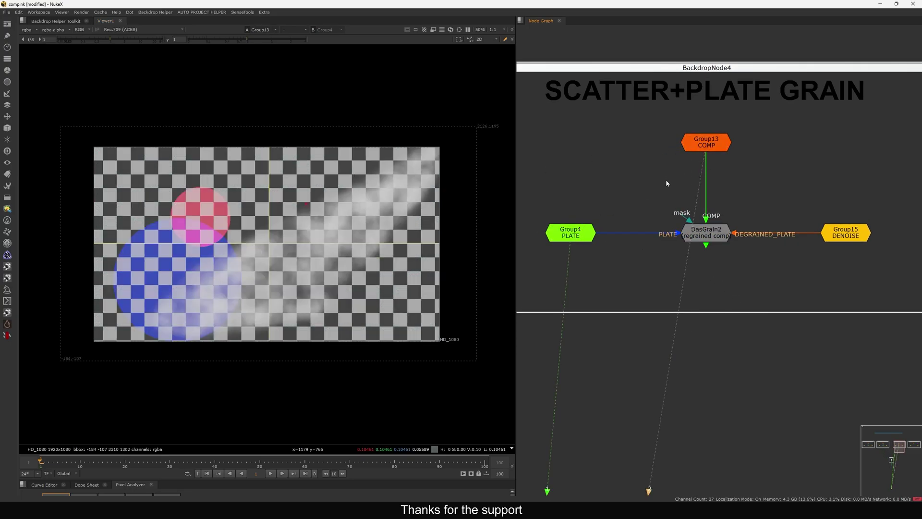
pyautogui.press('1')
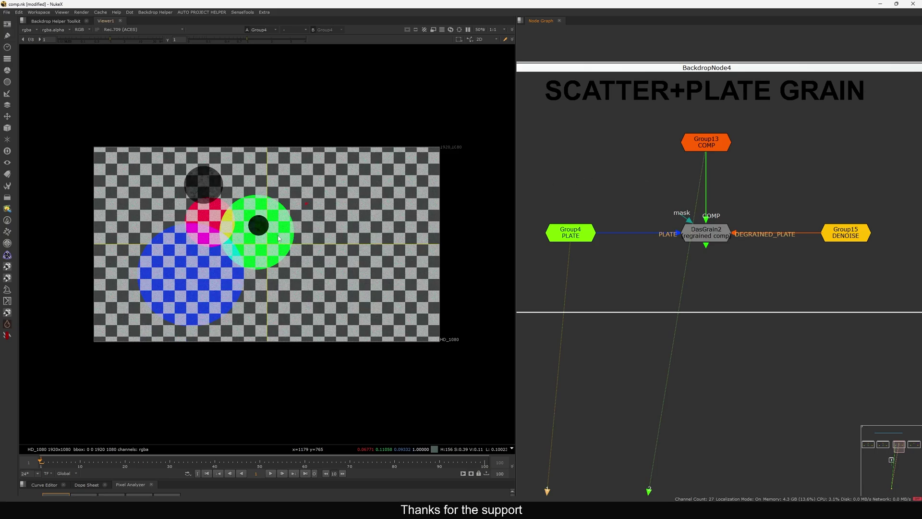
pyautogui.press('2')
# Check the alpha channel of the COMP and of the PLATE, and return to the colour view.
pyautogui.press('a')
pyautogui.click(704, 150)
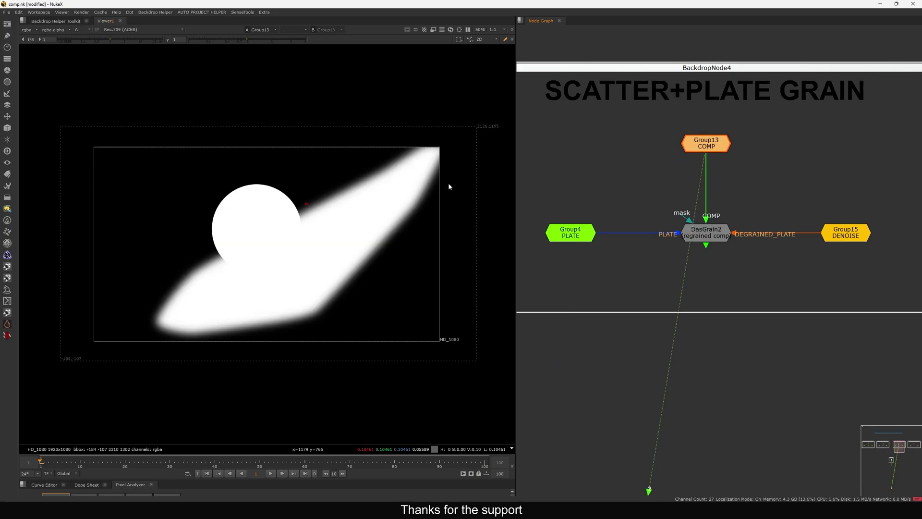
pyautogui.click(566, 231)
pyautogui.press('1')
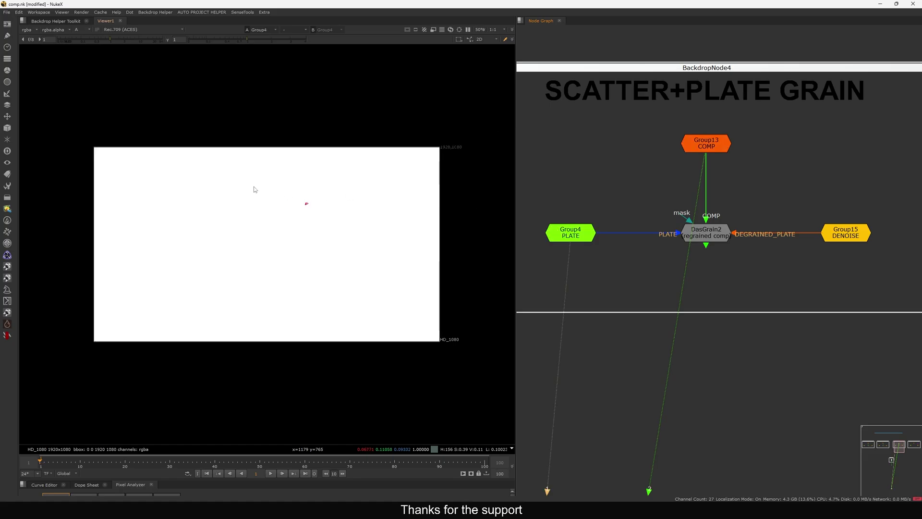
pyautogui.press('a')
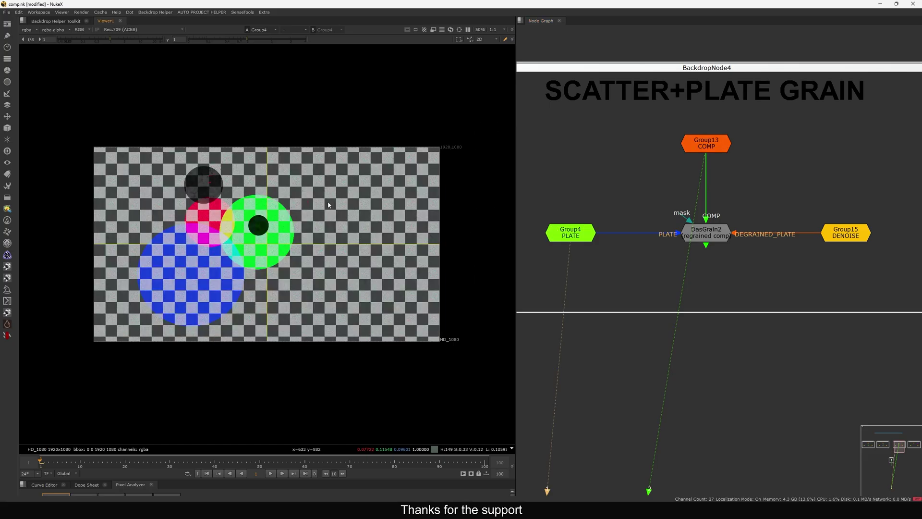
# View the COMP's colour image again, checking it against the PLATE.
pyautogui.click(704, 147)
pyautogui.press('1')
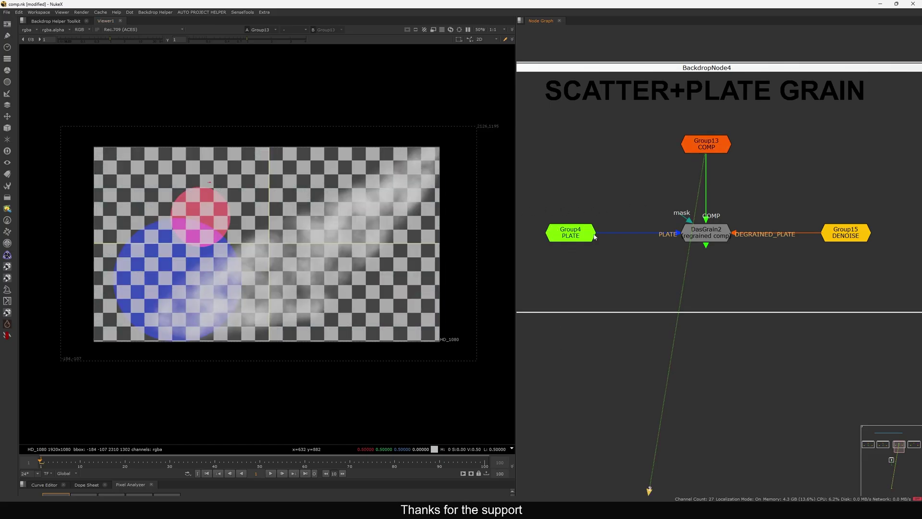
pyautogui.press('1')
pyautogui.click(709, 150)
pyautogui.press('1')
# Examine the smoke and circle areas in the COMP's alpha, toggling between alpha and colour.
pyautogui.press('a')
pyautogui.moveTo(377, 198); pyautogui.dragTo(321, 237)
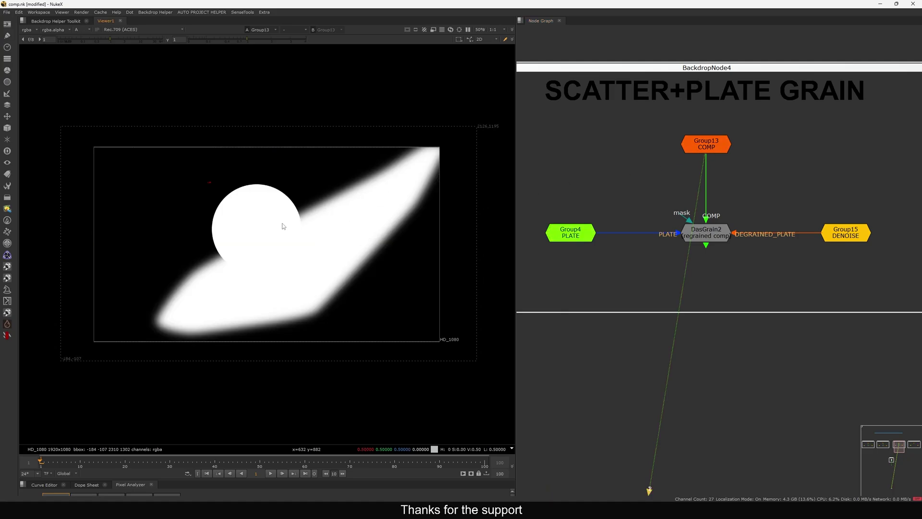
pyautogui.press('a')
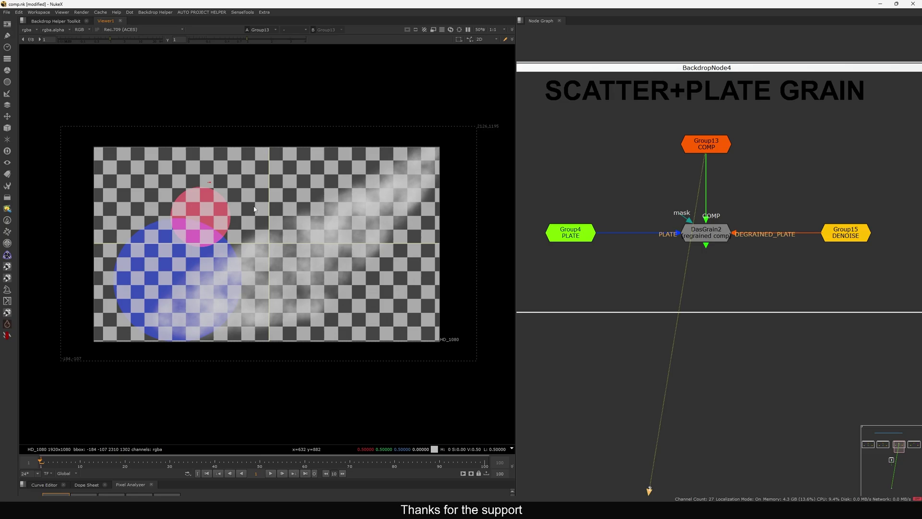
pyautogui.press('a')
pyautogui.press('a')
pyautogui.press('a')
pyautogui.press('a')
# View DasGrain2, connect its mask input to the COMP node, and add a dot on that connection.
pyautogui.press('1')
pyautogui.moveTo(684, 217); pyautogui.dragTo(704, 146)
pyautogui.press('.')
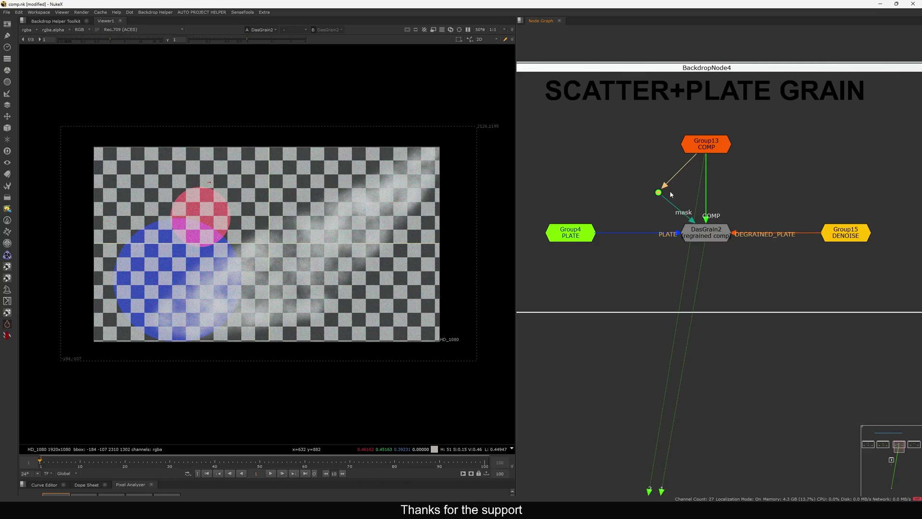
# Enable DasGrain2's replace mask with rgba.alpha and overlay the cell pattern.
pyautogui.doubleClick(701, 235)
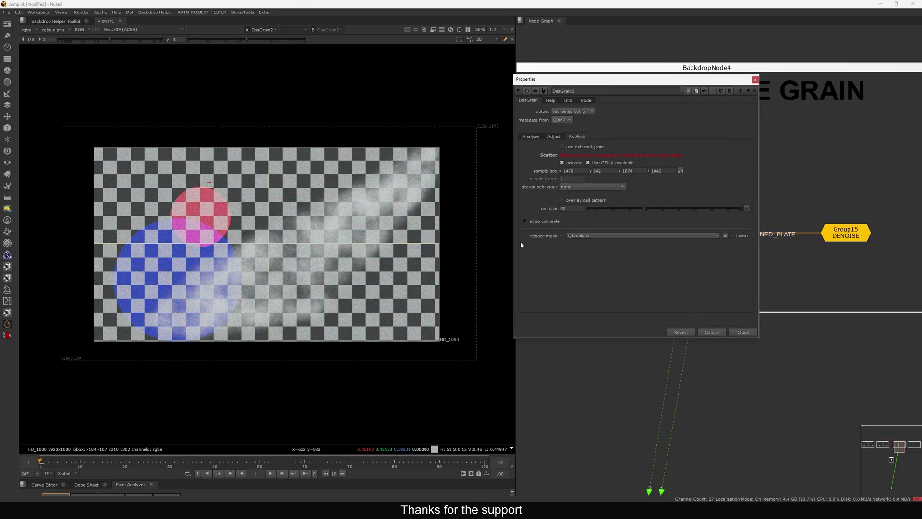
pyautogui.click(562, 236)
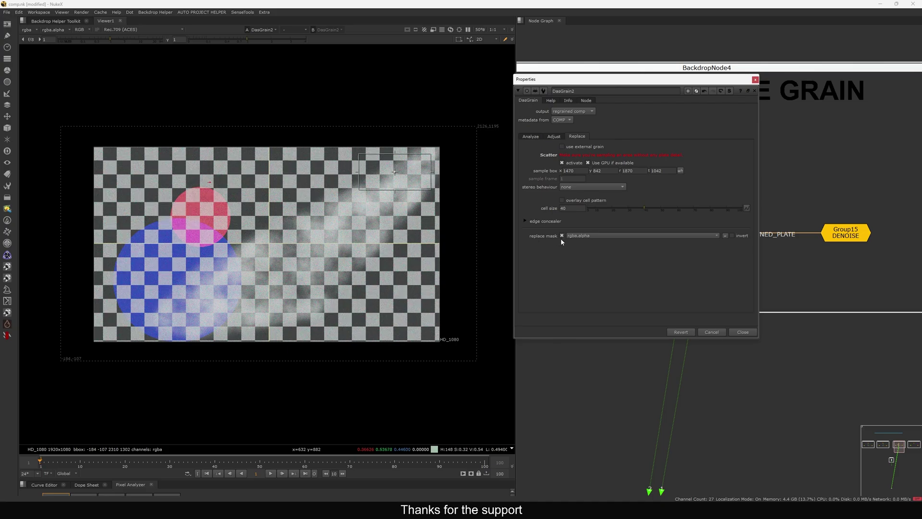
pyautogui.click(582, 202)
# Examine where the cell pattern covers the comp alongside the node setup, and close DasGrain2's properties.
pyautogui.moveTo(671, 79); pyautogui.dragTo(550, 214)
pyautogui.moveTo(656, 192); pyautogui.dragTo(695, 203, button='middle')
pyautogui.click(712, 177)
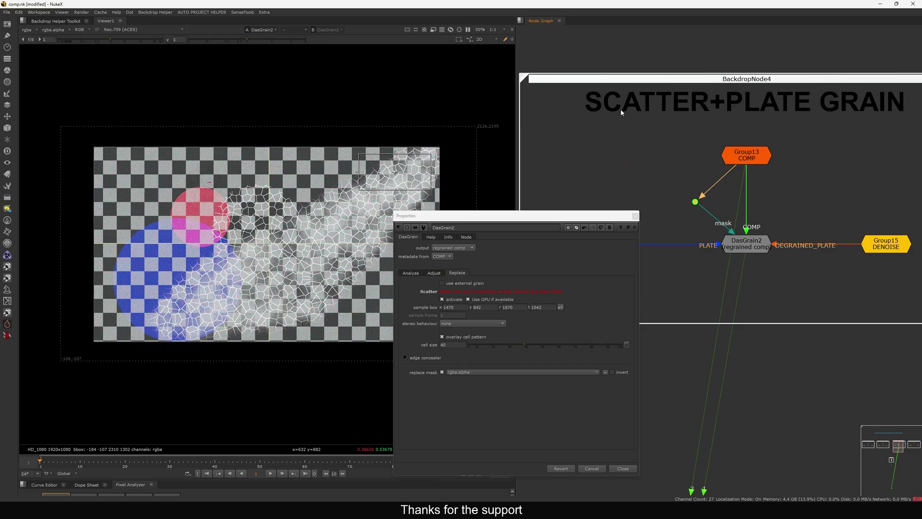
pyautogui.moveTo(570, 69); pyautogui.dragTo(715, 134)
pyautogui.click(494, 217)
pyautogui.moveTo(495, 217); pyautogui.dragTo(538, 204)
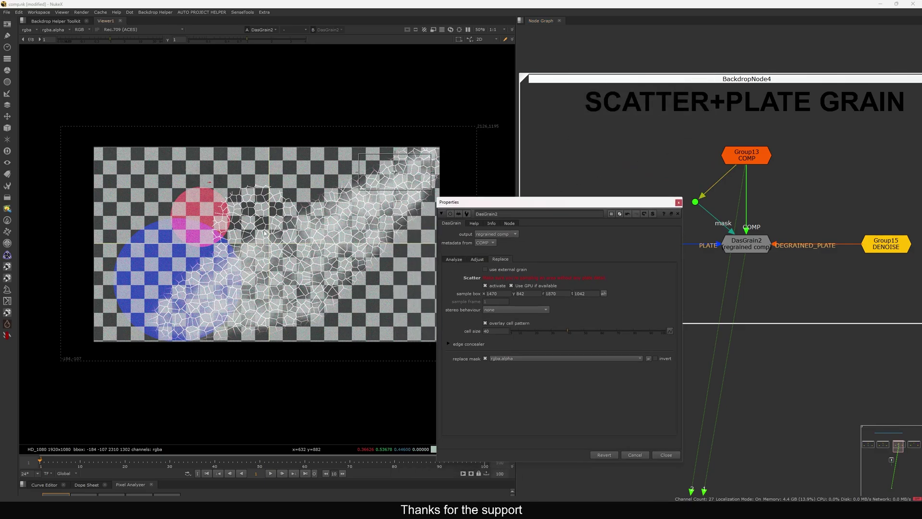
pyautogui.moveTo(816, 135); pyautogui.dragTo(770, 143, button='middle')
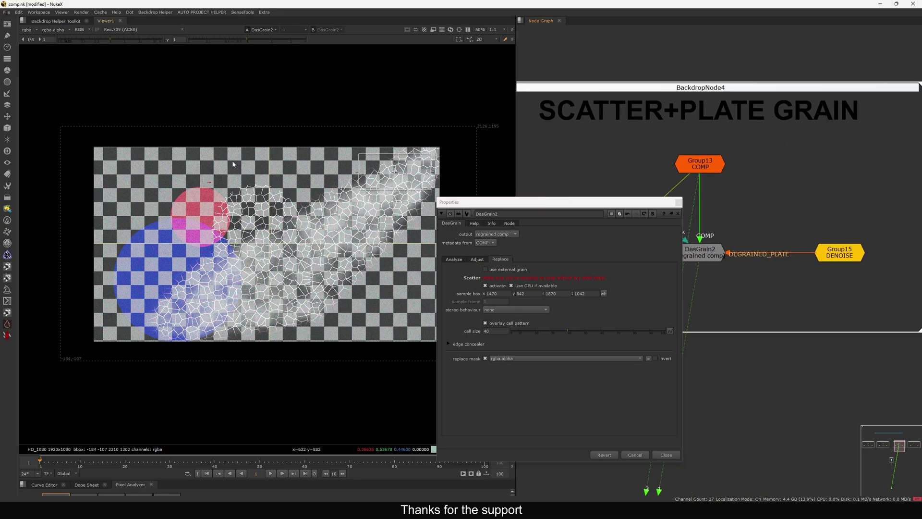
pyautogui.moveTo(884, 78); pyautogui.dragTo(672, 143)
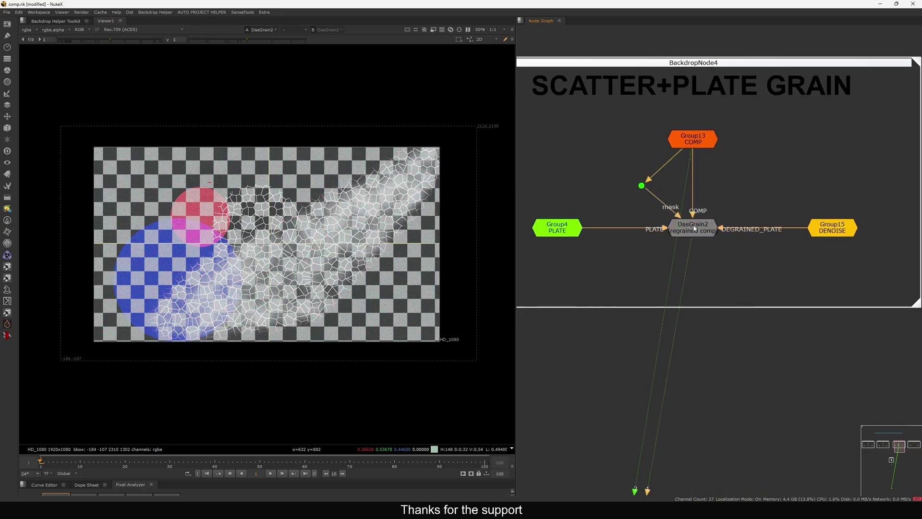
pyautogui.moveTo(630, 256); pyautogui.dragTo(642, 251, button='middle')
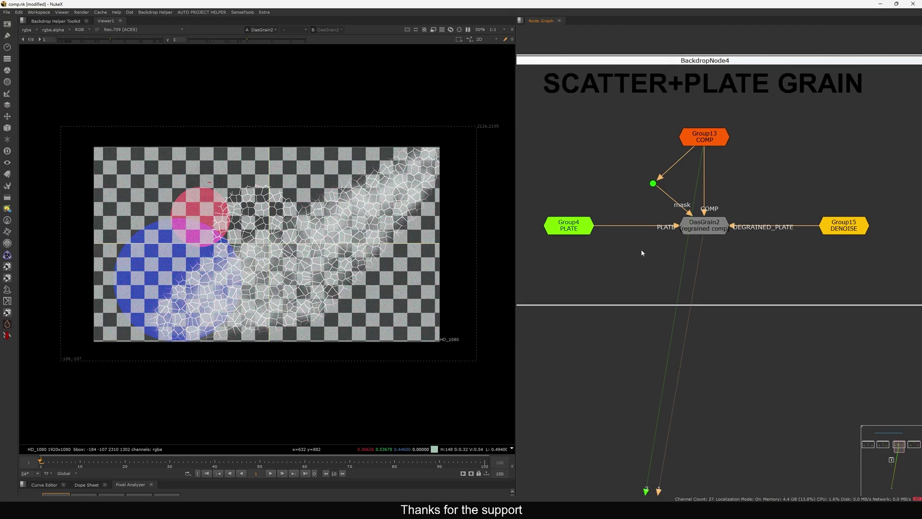
# View the Scatter+Plate Grain setup's PLATE, and return to the DasGrain2 result with the cell overlay.
pyautogui.click(845, 229)
pyautogui.press('1')
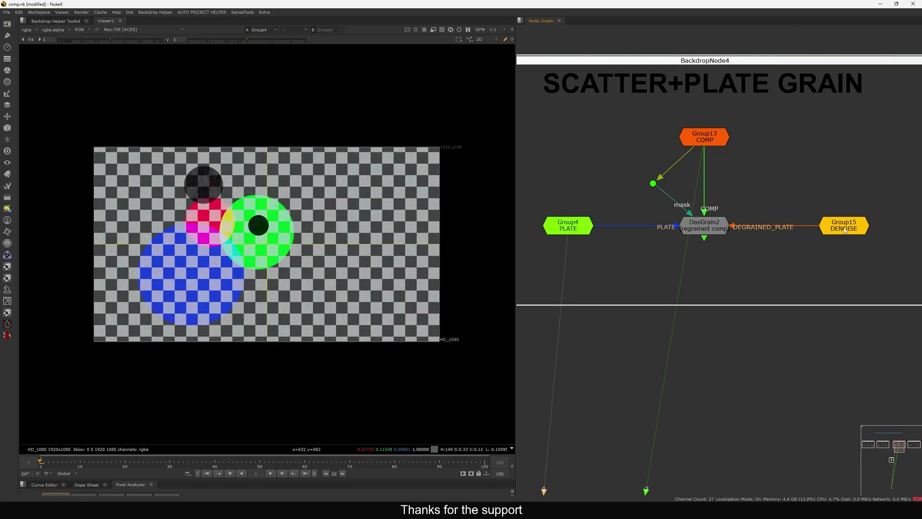
pyautogui.click(710, 230)
pyautogui.press('1')
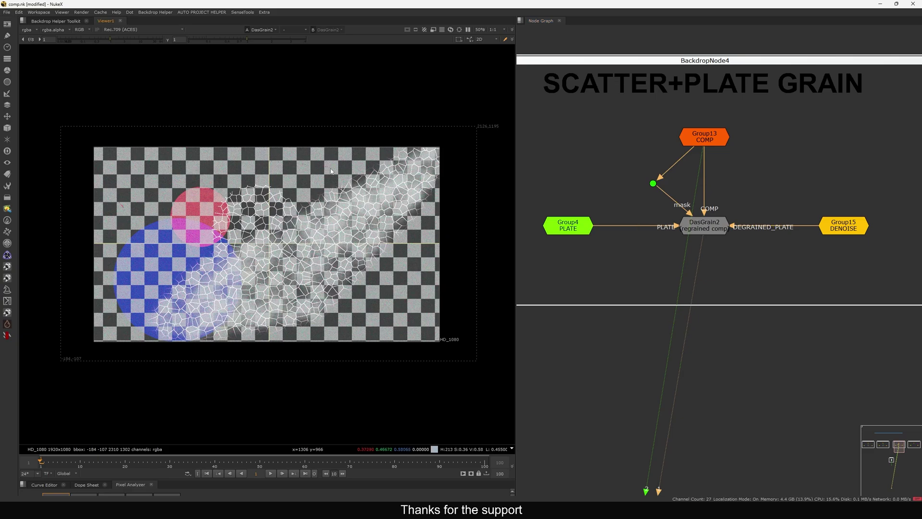
# Turn off the cell pattern overlay in DasGrain2's replace settings.
pyautogui.moveTo(615, 234); pyautogui.dragTo(543, 204)
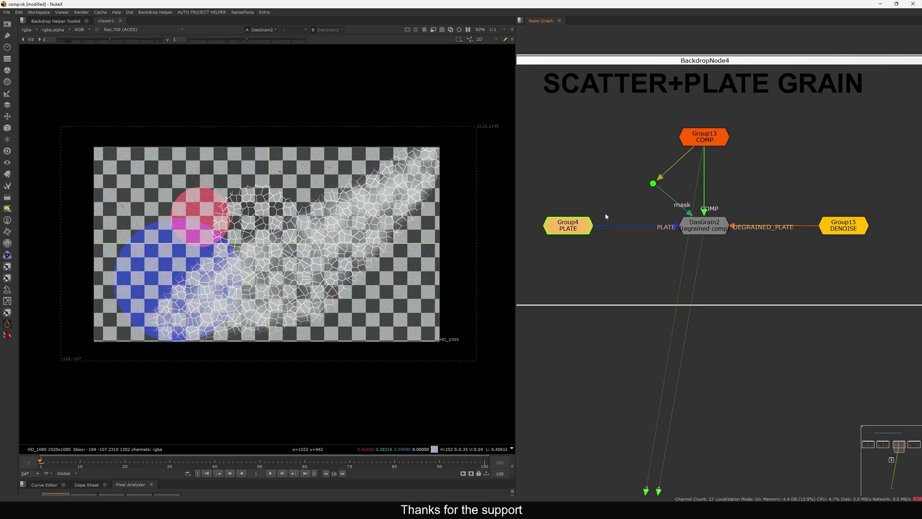
pyautogui.keyDown('ctrl'); pyautogui.keyDown('shift'); pyautogui.moveTo(358, 159); pyautogui.dragTo(377, 205); pyautogui.keyUp('shift'); pyautogui.keyUp('ctrl')
pyautogui.moveTo(654, 185); pyautogui.dragTo(651, 186)
pyautogui.doubleClick(708, 228)
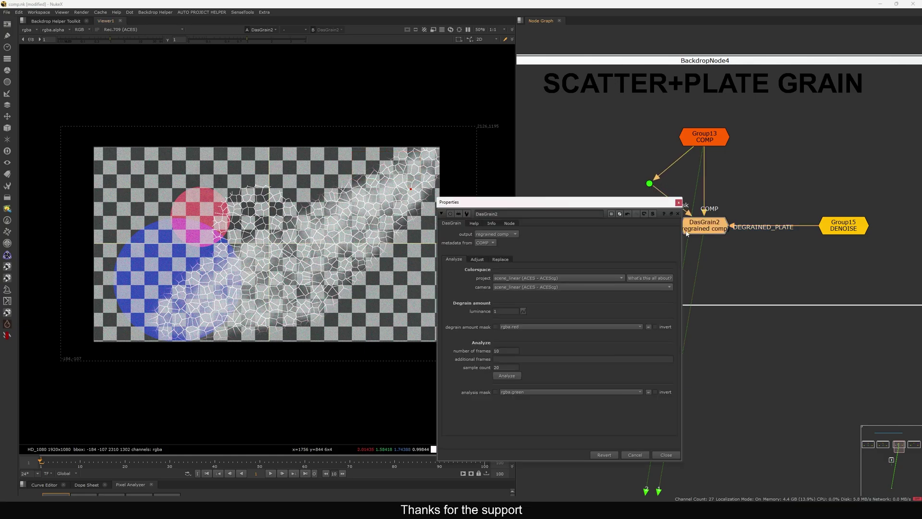
pyautogui.moveTo(549, 210); pyautogui.dragTo(585, 134)
pyautogui.click(536, 184)
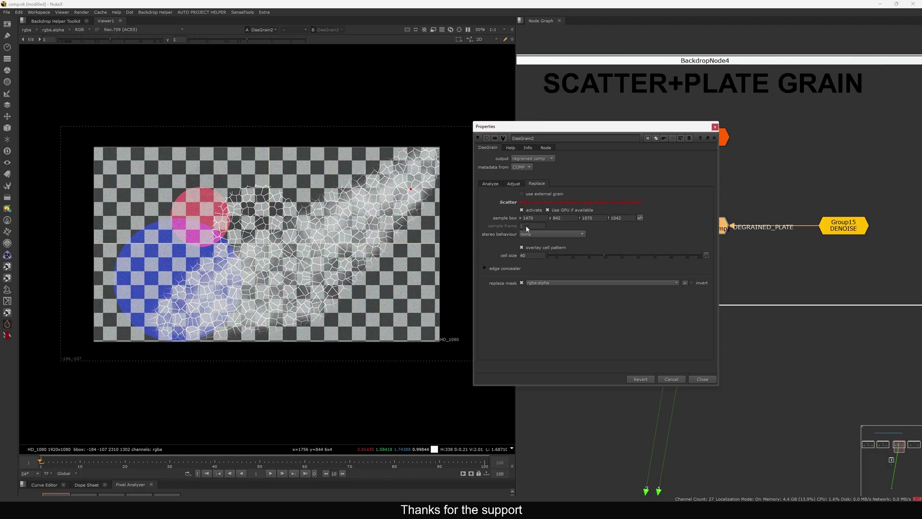
pyautogui.click(536, 248)
# Move DasGrain2's sample box onto clean checkerboard near the frame's lower-right corner, starting at about x 1463, y 99.
pyautogui.moveTo(671, 127); pyautogui.dragTo(690, 108)
pyautogui.scroll(6, 356, 293)
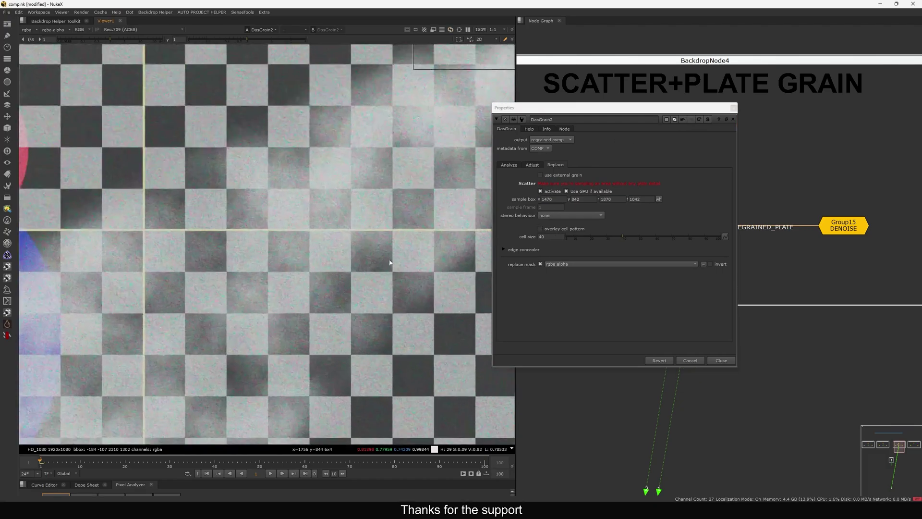
pyautogui.scroll(-3, 335, 268)
pyautogui.scroll(3, 335, 270)
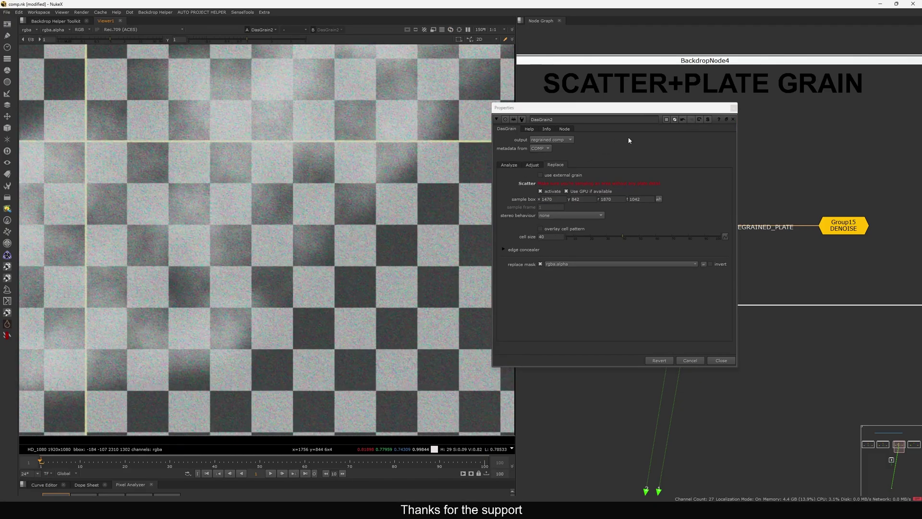
pyautogui.scroll(-4, 345, 192)
pyautogui.scroll(2, 336, 152)
pyautogui.moveTo(336, 152); pyautogui.dragTo(319, 326)
pyautogui.scroll(4, 320, 325)
pyautogui.moveTo(414, 302); pyautogui.dragTo(388, 311)
pyautogui.scroll(2, 266, 260)
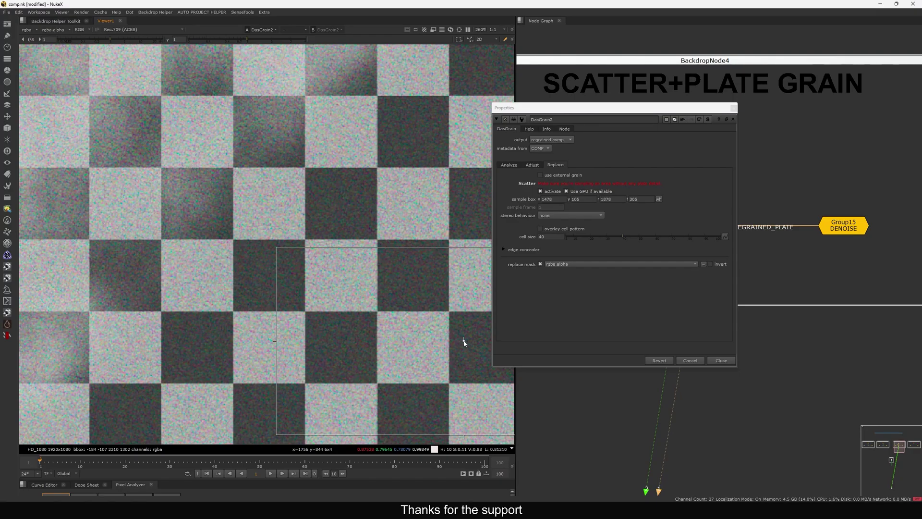
pyautogui.moveTo(464, 342); pyautogui.dragTo(450, 346)
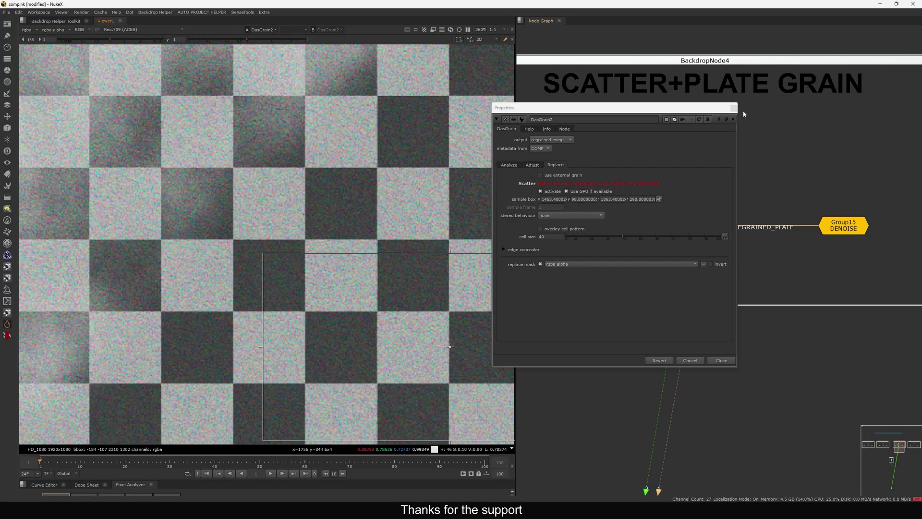
# Close DasGrain2's properties and compare the PLATE's grain with the DasGrain2 result up close on the clean checkerboard.
pyautogui.click(734, 108)
pyautogui.click(569, 226)
pyautogui.press('1')
pyautogui.click(700, 233)
pyautogui.press('2')
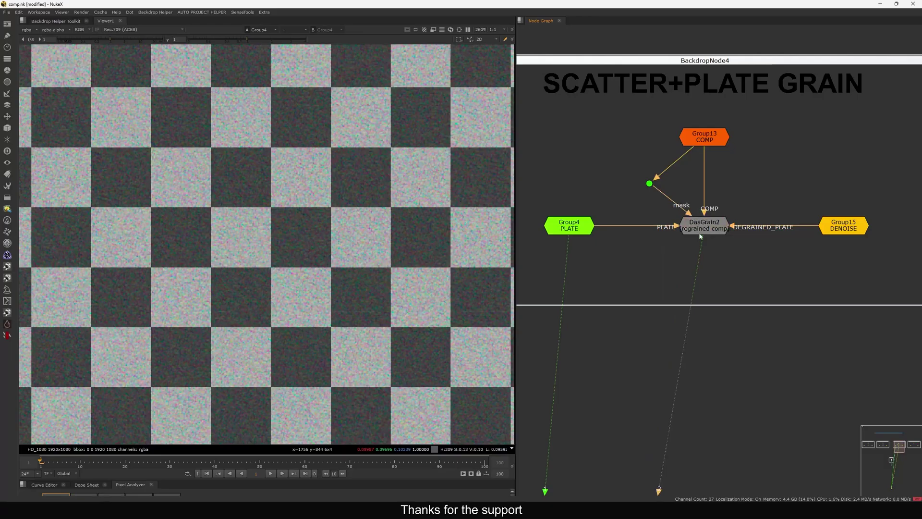
pyautogui.scroll(4, 416, 293)
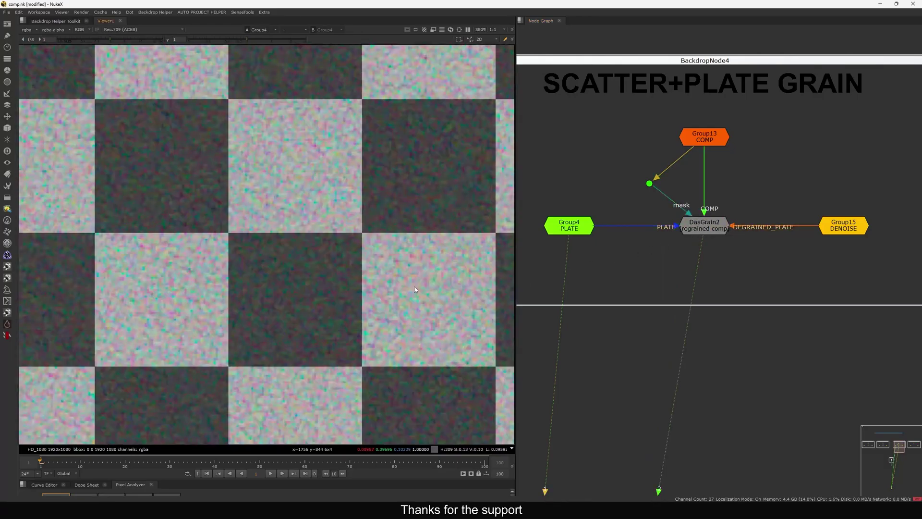
pyautogui.press('2')
pyautogui.scroll(4, 415, 289)
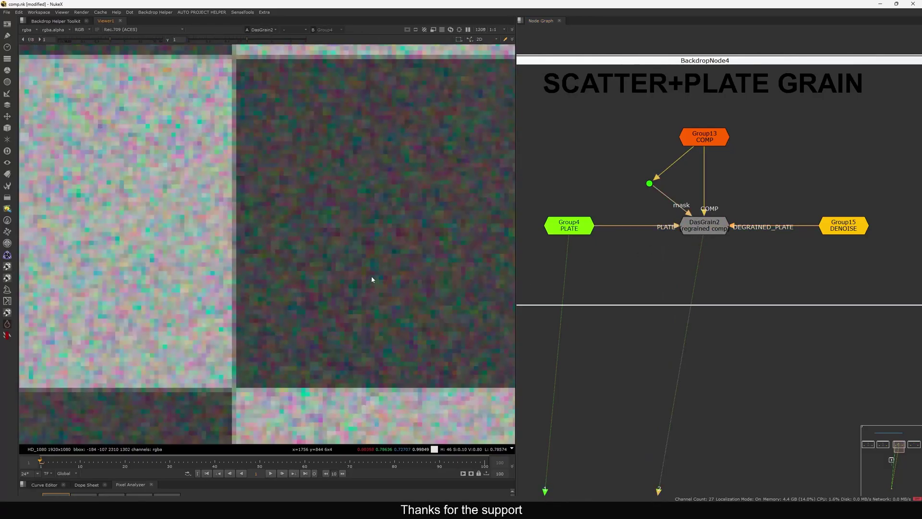
# Compare the PLATE and DasGrain2 grain in the smoke area, and examine the grain around the red circle.
pyautogui.scroll(-13, 396, 249)
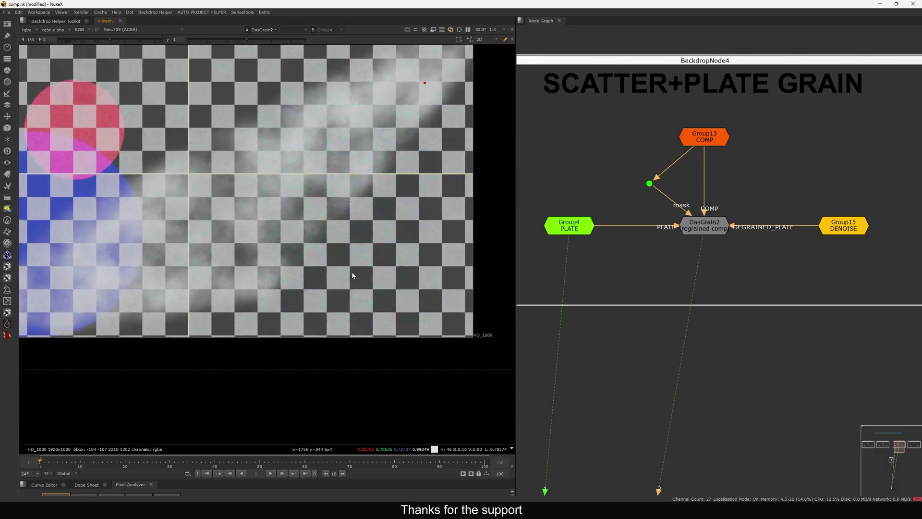
pyautogui.scroll(7, 295, 229)
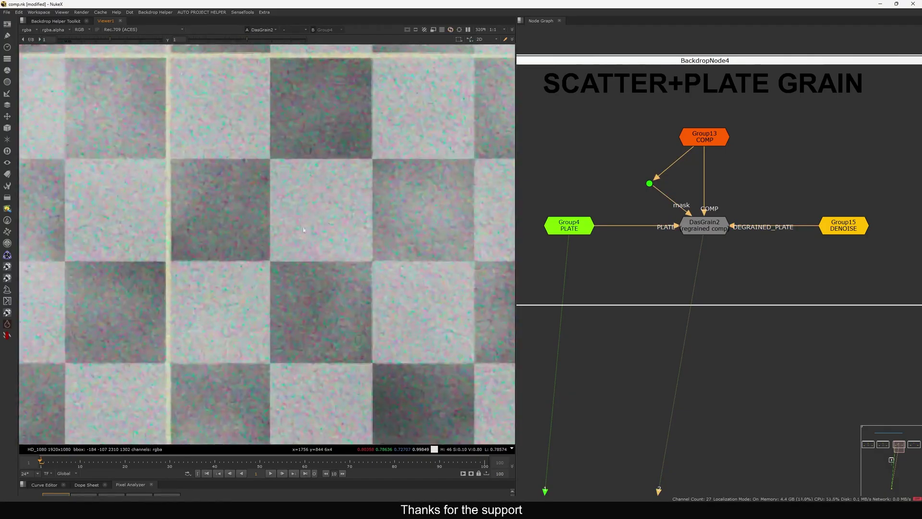
pyautogui.press('1')
pyautogui.press('2')
pyautogui.scroll(-8, 303, 225)
pyautogui.scroll(3, 295, 234)
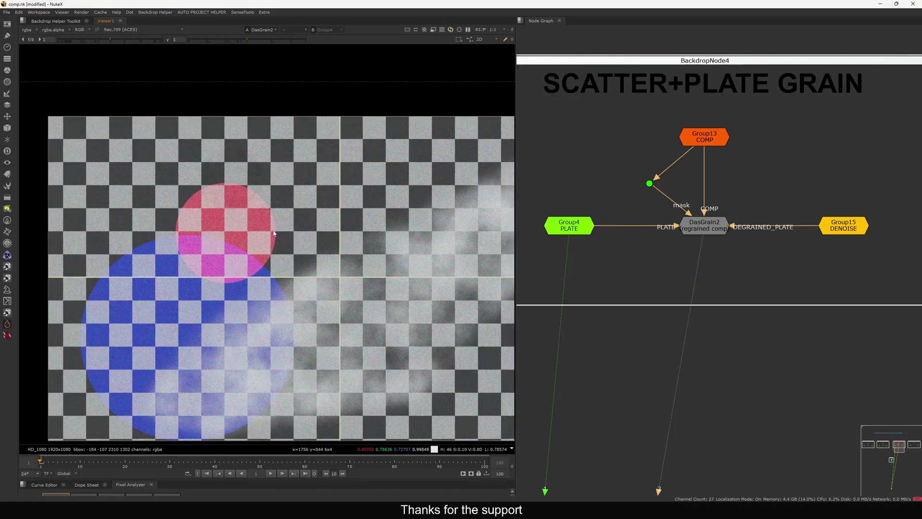
pyautogui.scroll(3, 273, 234)
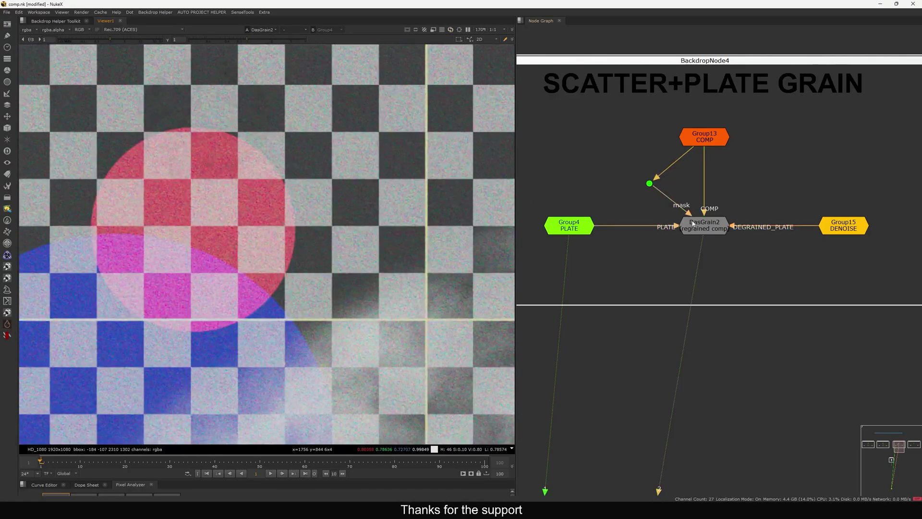
# Overlay DasGrain2's cell pattern, examine its coverage across the circles and smoke, and turn the overlay off again.
pyautogui.doubleClick(693, 224)
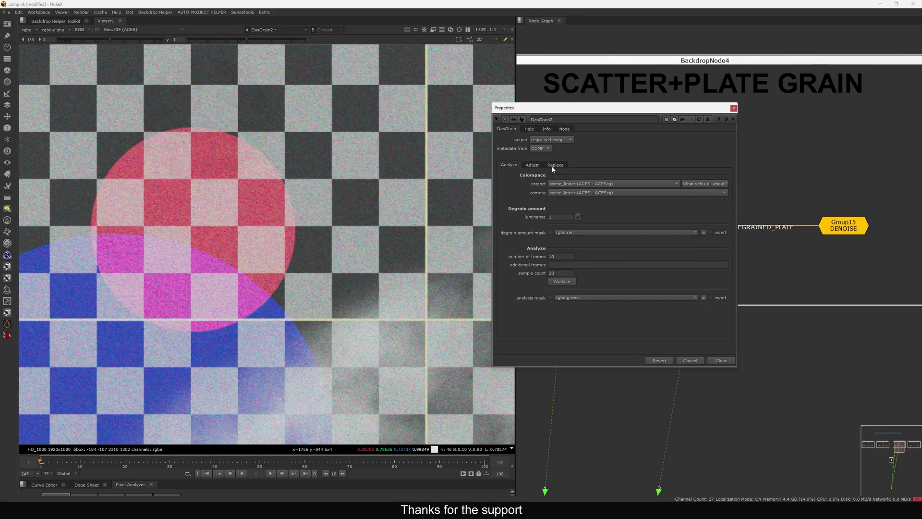
pyautogui.click(555, 165)
pyautogui.scroll(-5, 287, 217)
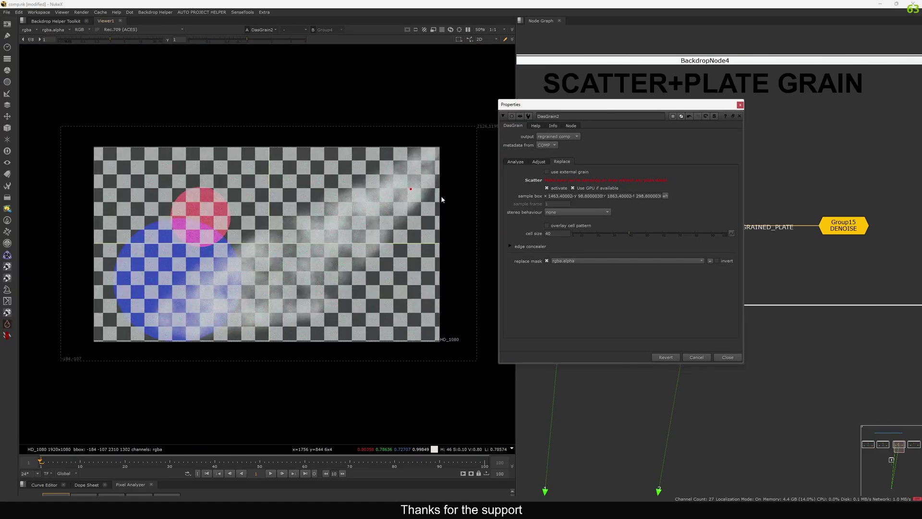
pyautogui.click(547, 225)
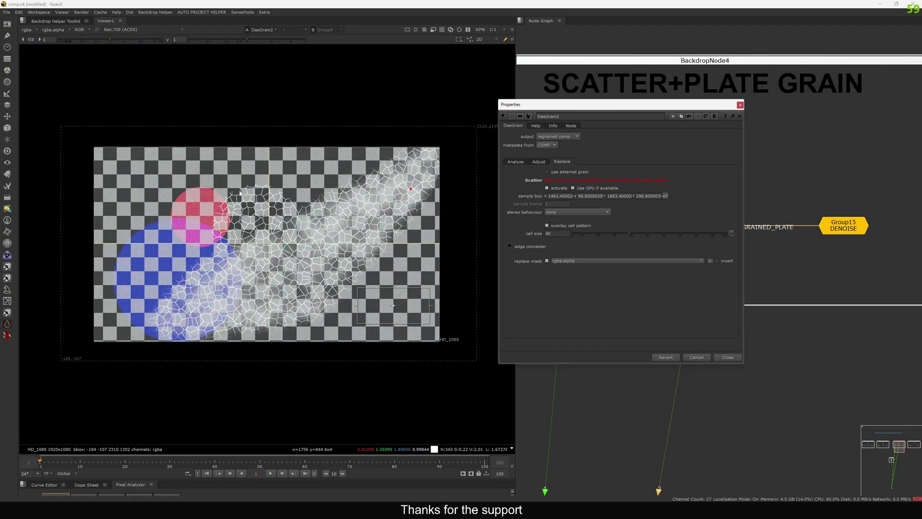
pyautogui.scroll(3, 144, 169)
pyautogui.moveTo(66, 135); pyautogui.dragTo(189, 197)
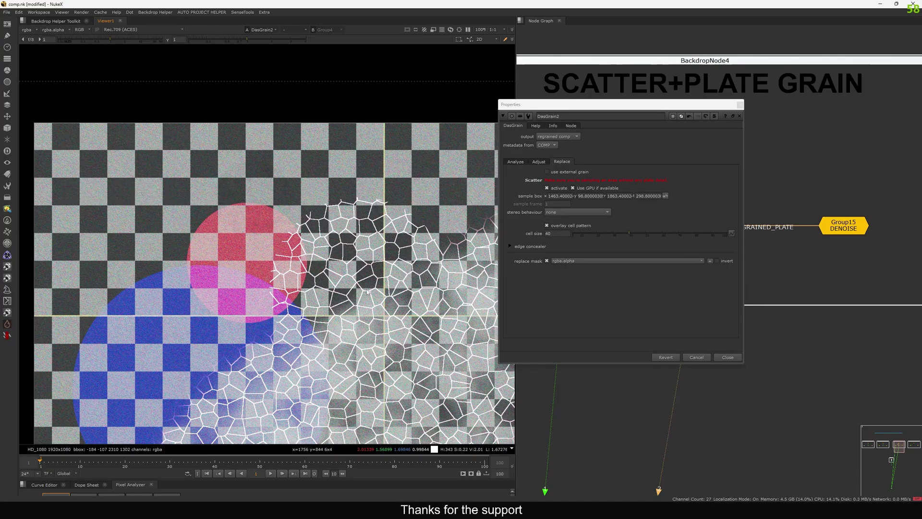
pyautogui.moveTo(423, 279); pyautogui.dragTo(223, 221, button='middle')
pyautogui.moveTo(399, 176); pyautogui.dragTo(300, 238, button='middle')
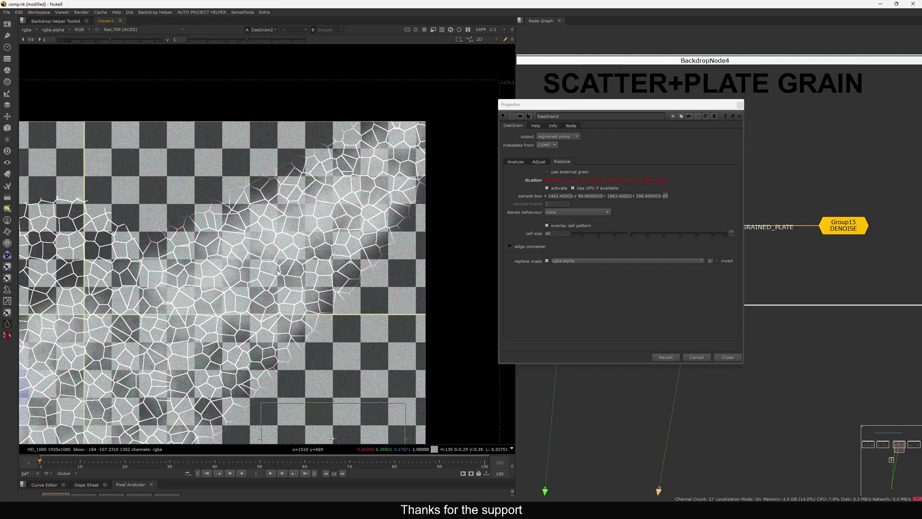
pyautogui.moveTo(277, 273); pyautogui.dragTo(362, 212, button='middle')
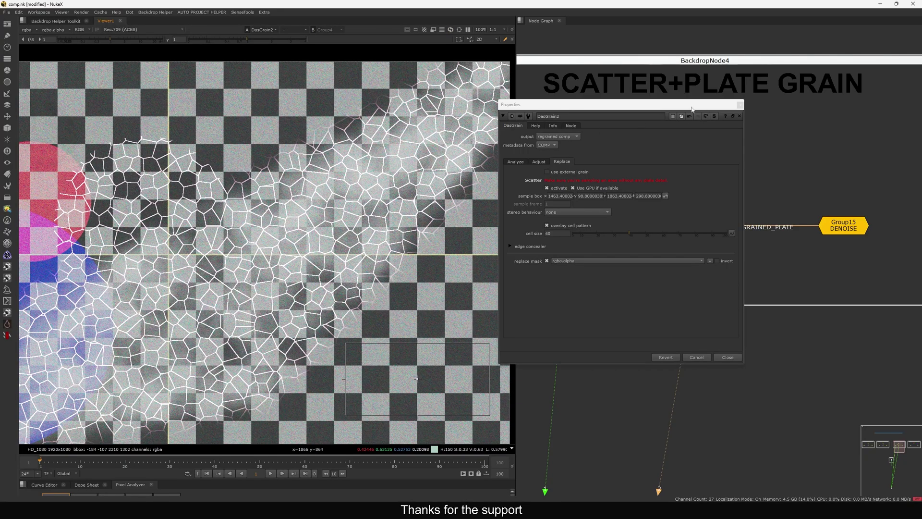
pyautogui.scroll(-3, 229, 206)
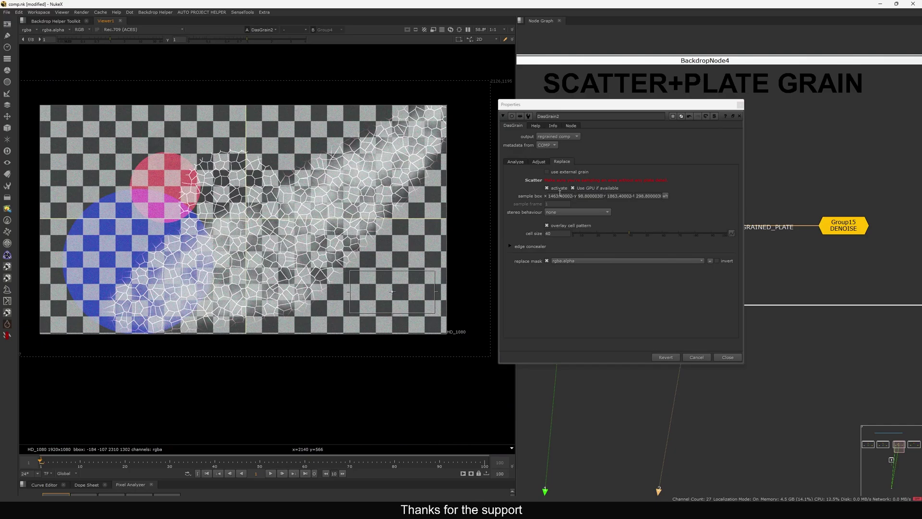
pyautogui.click(562, 225)
pyautogui.scroll(2, 211, 188)
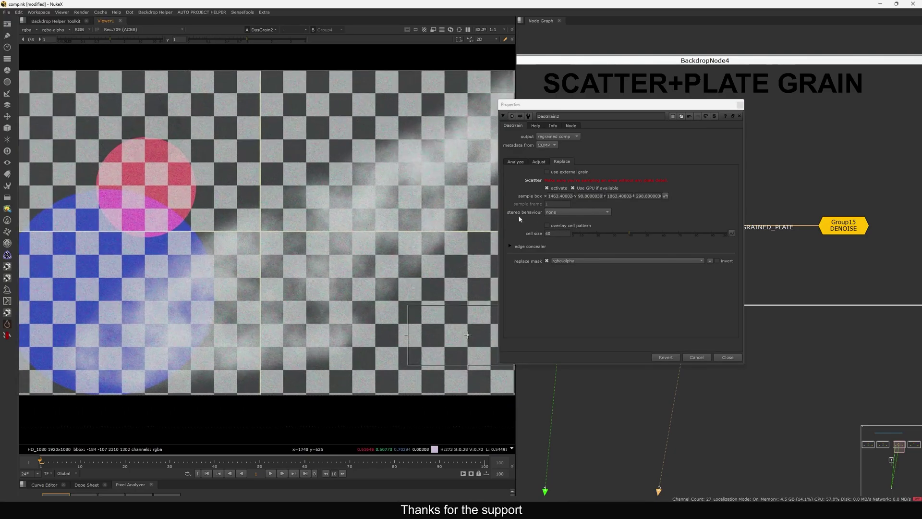
# Overlay DasGrain2's cell pattern, set the edge concealer's edge blend size to 1, amplitude to 9.6 and frequency to 16, and close its properties.
pyautogui.click(547, 225)
pyautogui.click(511, 246)
pyautogui.scroll(4, 410, 261)
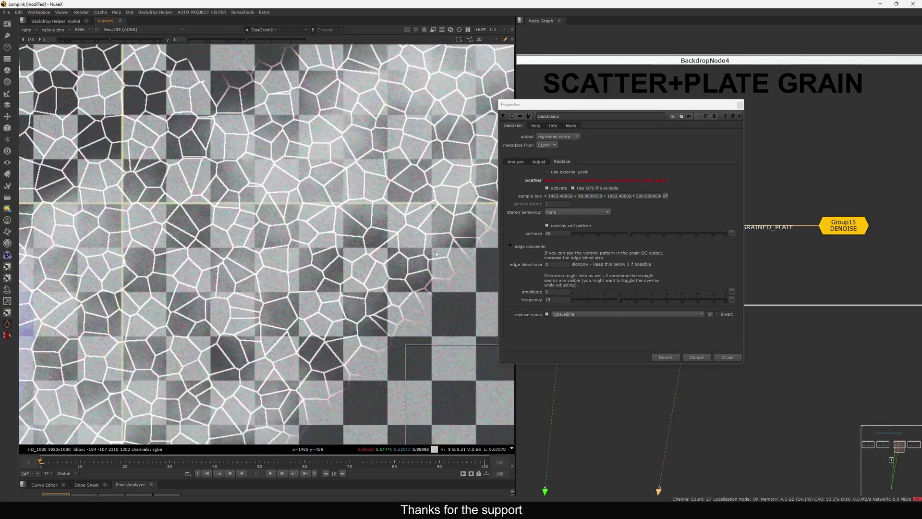
pyautogui.moveTo(613, 292)
pyautogui.mouseDown()
pyautogui.moveTo(595, 291)
pyautogui.moveTo(622, 300)
pyautogui.mouseUp()
pyautogui.click(621, 300)
pyautogui.click(553, 265)
pyautogui.press('Up')
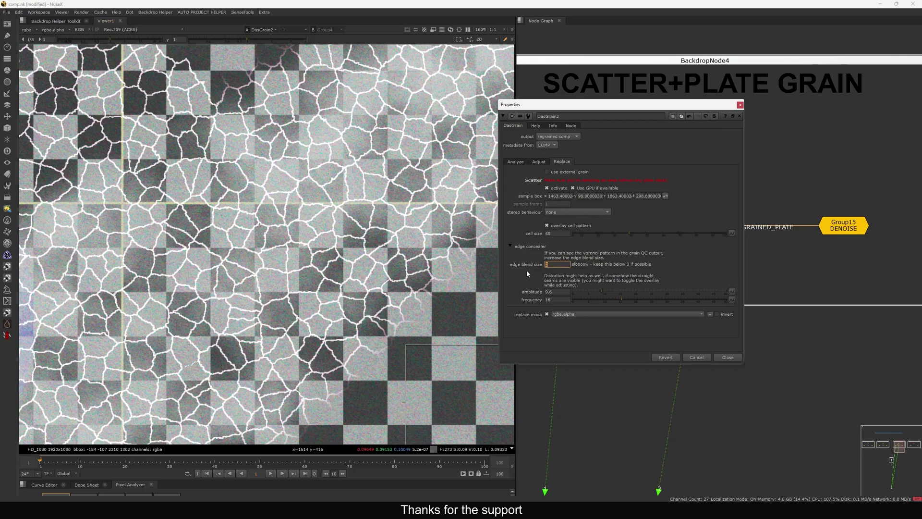
pyautogui.click(741, 105)
# Try a FilterErode node with size 1 on the connection feeding DasGrain2's mask input.
pyautogui.press('Tab')
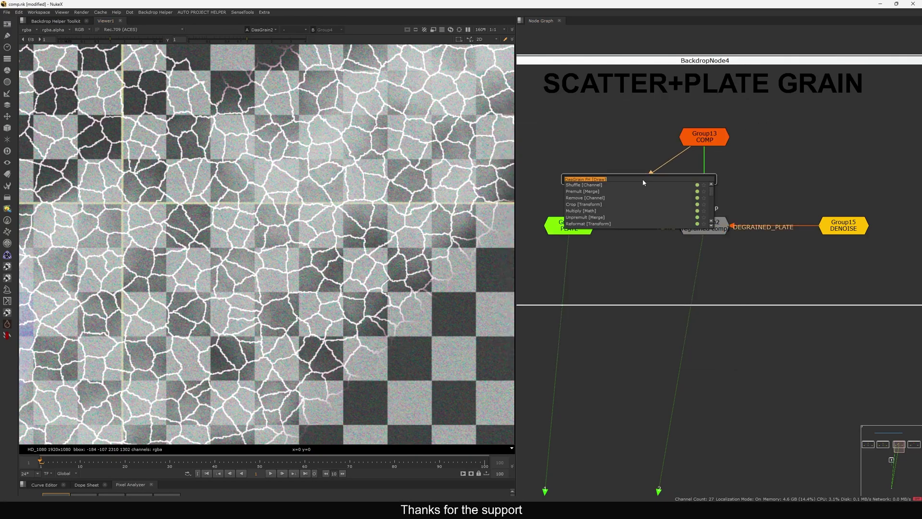
pyautogui.write('erode')
pyautogui.press('Return')
pyautogui.moveTo(577, 152); pyautogui.dragTo(717, 108)
pyautogui.moveTo(669, 147)
pyautogui.mouseDown()
pyautogui.moveTo(693, 150)
pyautogui.moveTo(658, 152)
pyautogui.moveTo(679, 154)
pyautogui.mouseUp()
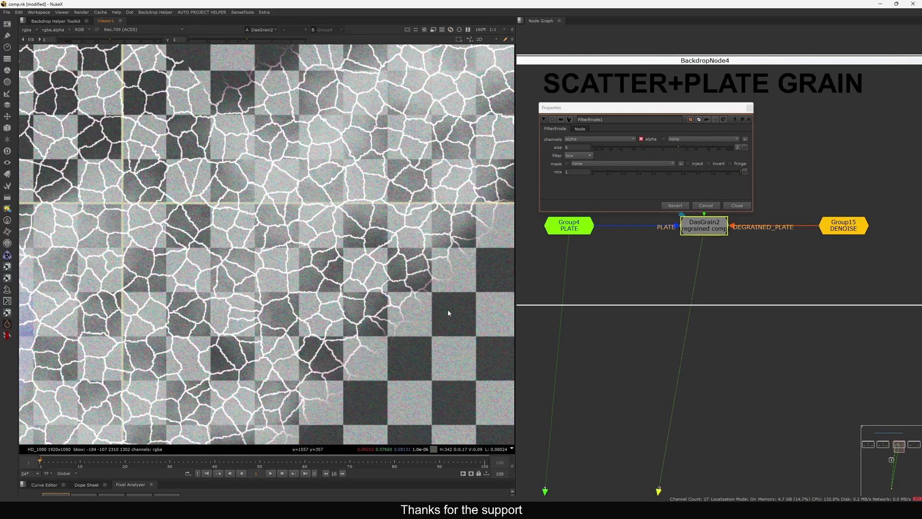
pyautogui.scroll(4, 448, 309)
pyautogui.doubleClick(571, 148)
pyautogui.write('2.4')
pyautogui.press('BackSpace')
pyautogui.press('BackSpace')
pyautogui.press('BackSpace')
pyautogui.write('1')
pyautogui.press('Return')
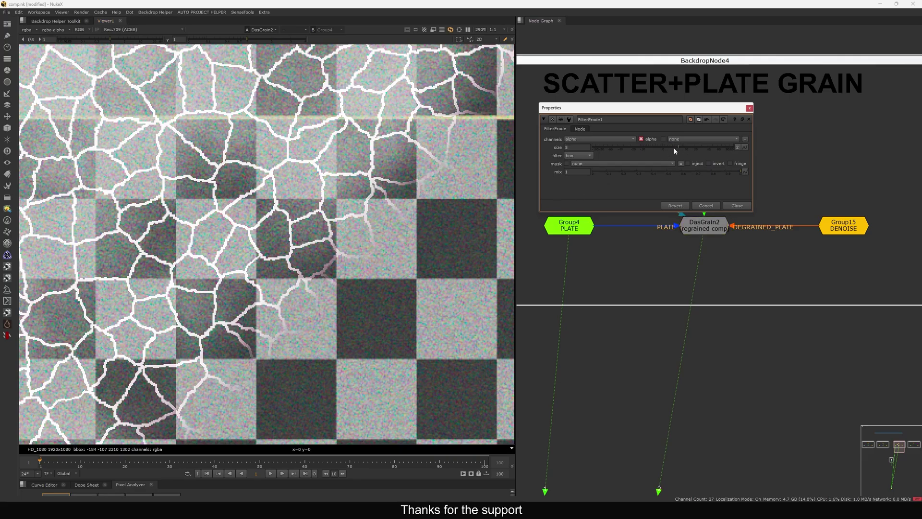
pyautogui.press('Escape')
# View the full DasGrain2 result, turn off its cell pattern overlay, and close its properties.
pyautogui.click(686, 229)
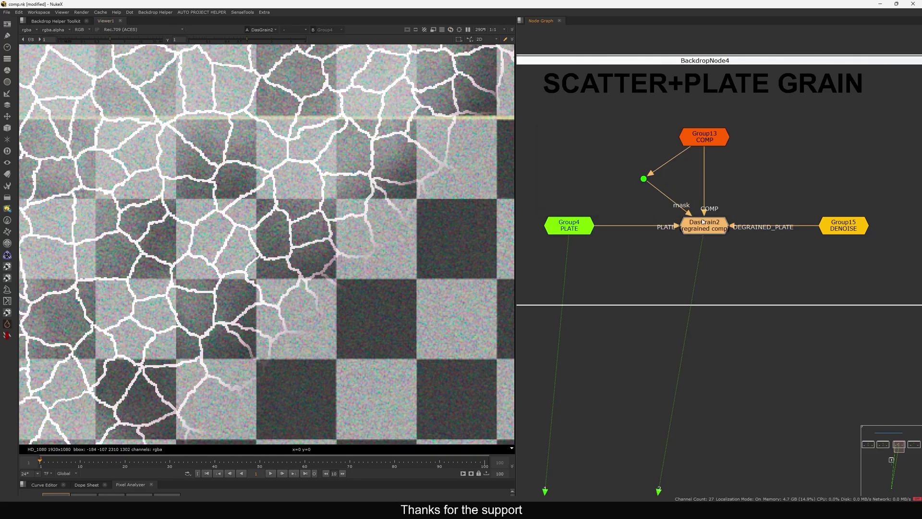
pyautogui.press('2')
pyautogui.press('f')
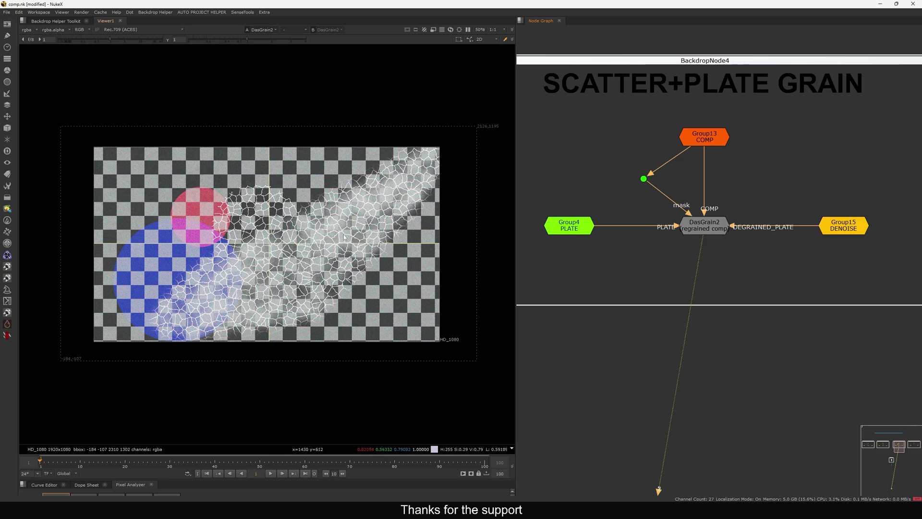
pyautogui.moveTo(659, 119); pyautogui.dragTo(664, 140, button='middle')
pyautogui.moveTo(550, 63); pyautogui.dragTo(900, 118)
pyautogui.click(707, 250)
pyautogui.doubleClick(707, 249)
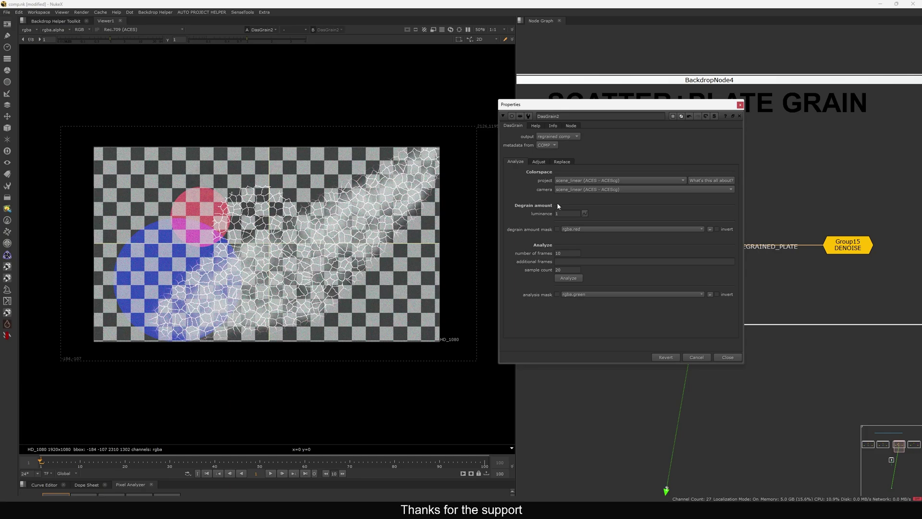
pyautogui.click(566, 225)
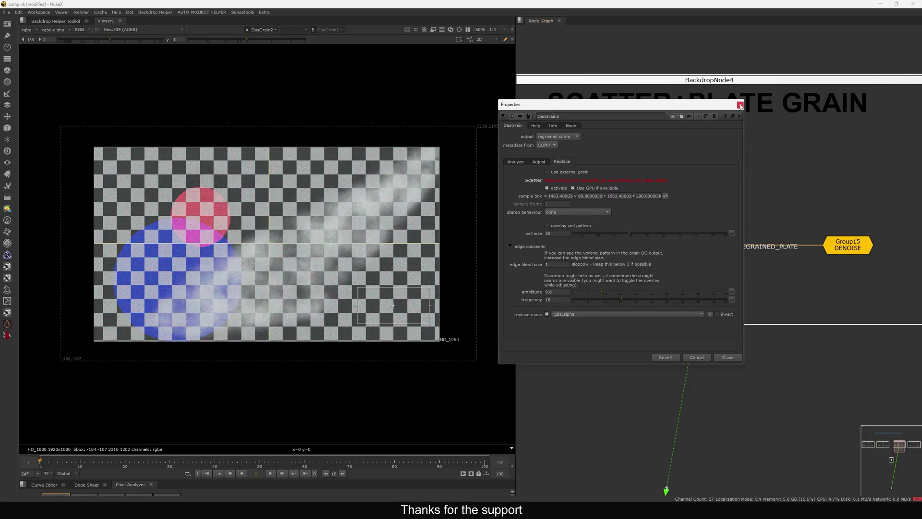
pyautogui.click(740, 105)
# Create a DasGrain node in the EXTERNAL GRAIN setup and close its properties.
pyautogui.scroll(-6, 641, 192)
pyautogui.moveTo(827, 221); pyautogui.dragTo(679, 211, button='middle')
pyautogui.scroll(5, 686, 194)
pyautogui.moveTo(753, 118); pyautogui.dragTo(742, 138, button='middle')
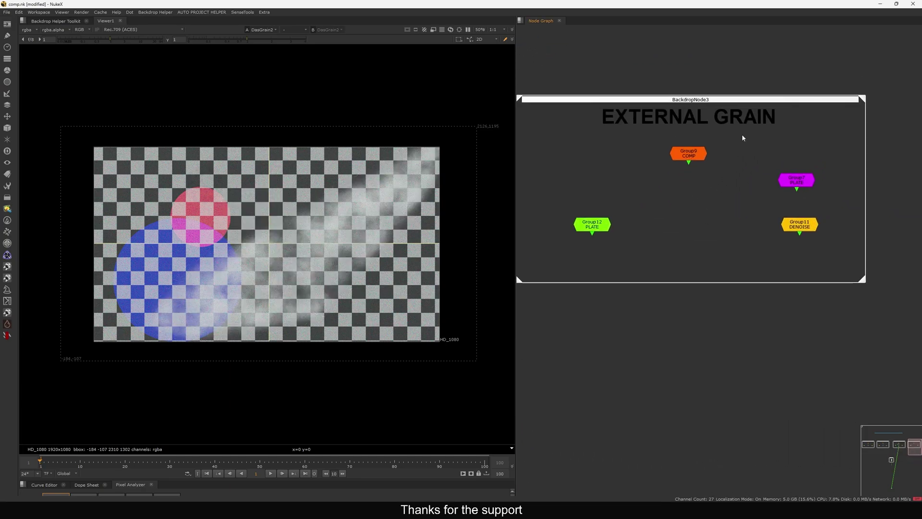
pyautogui.press('Tab')
pyautogui.write('DA')
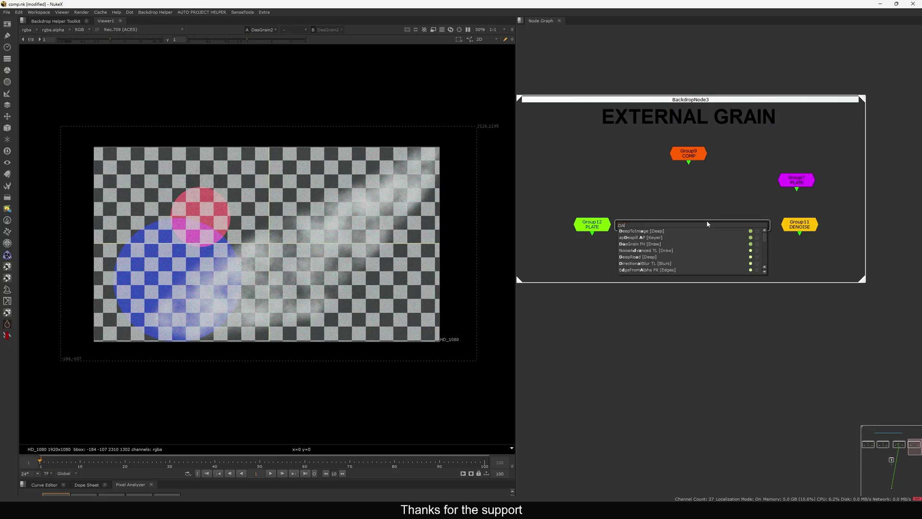
pyautogui.write('SGR')
pyautogui.press('Return')
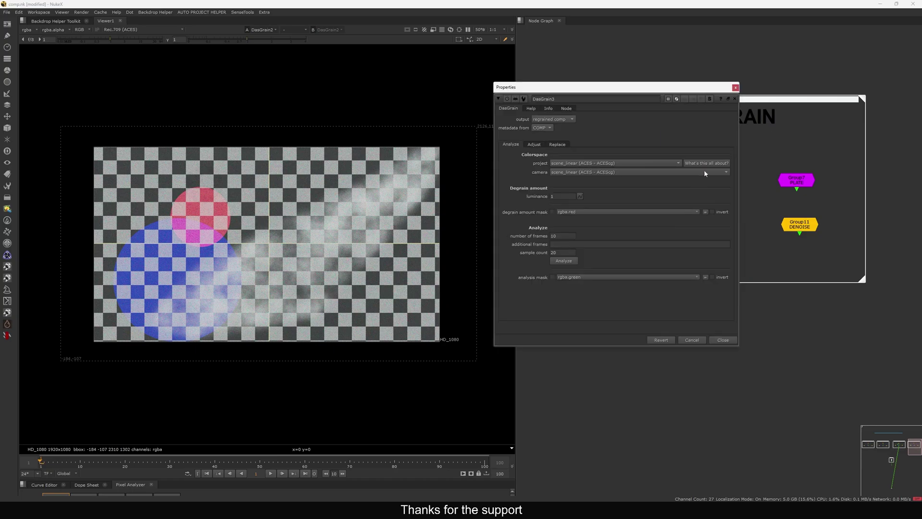
pyautogui.click(735, 88)
# Connect the EXTERNAL GRAIN setup's COMP, PLATE and DENOISE nodes to the new DasGrain, view it, and open its properties.
pyautogui.moveTo(714, 213); pyautogui.dragTo(686, 156)
pyautogui.moveTo(704, 211); pyautogui.dragTo(600, 227)
pyautogui.moveTo(700, 224)
pyautogui.mouseDown()
pyautogui.moveTo(685, 224)
pyautogui.moveTo(798, 224)
pyautogui.moveTo(697, 231)
pyautogui.mouseUp()
pyautogui.press('1')
pyautogui.doubleClick(695, 228)
pyautogui.click(581, 257)
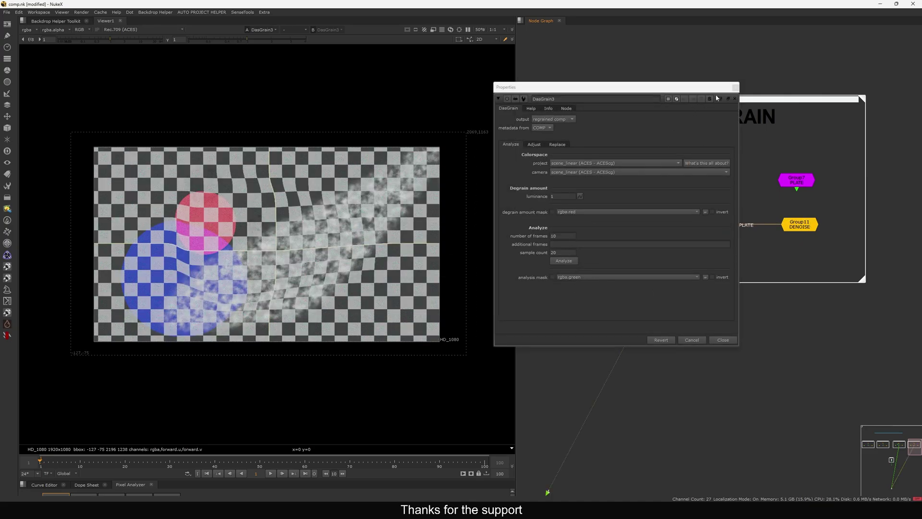
# Close the DasGrain3 properties and compare the Group12 PLATE with the Group9 COMP in the viewer.
pyautogui.click(734, 98)
pyautogui.click(594, 226)
pyautogui.press('1')
pyautogui.click(688, 159)
pyautogui.press('2')
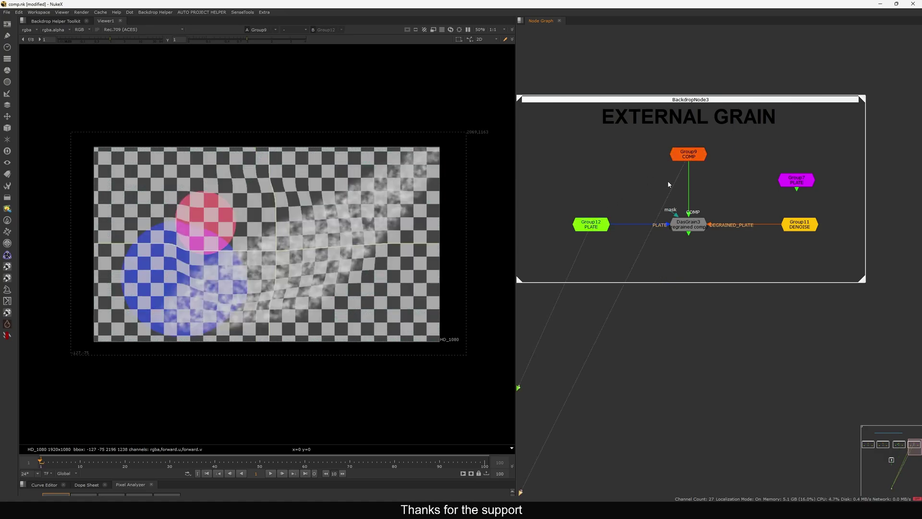
pyautogui.press('1')
pyautogui.press('2')
pyautogui.press('1')
pyautogui.press('2')
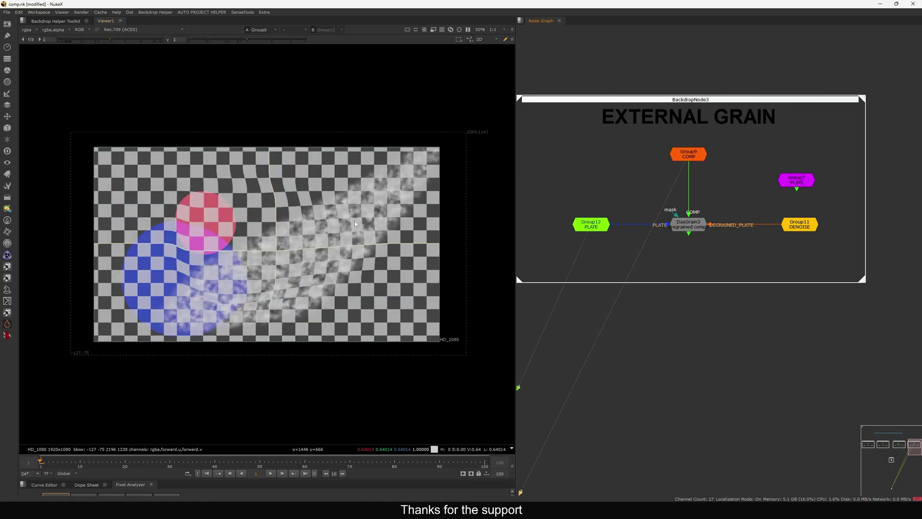
pyautogui.press('1')
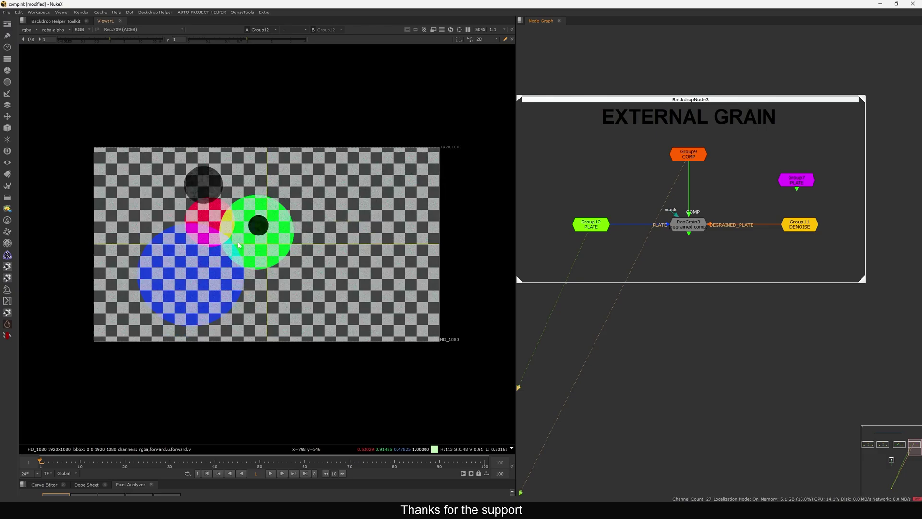
pyautogui.press('2')
pyautogui.press('1')
pyautogui.press('2')
pyautogui.press('1')
pyautogui.press('2')
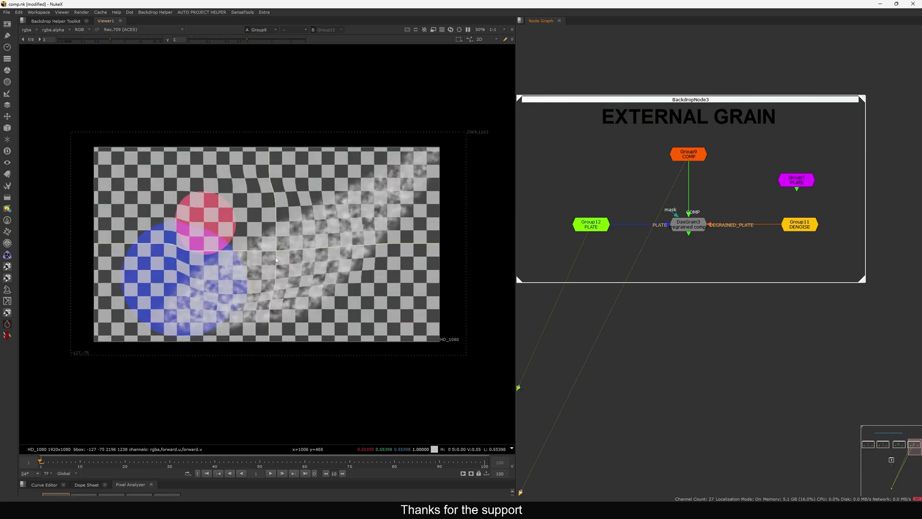
# Compare the Group12 PLATE with the Group11 DENOISE, examining the grain around the dark circle.
pyautogui.click(675, 223)
pyautogui.moveTo(688, 220)
pyautogui.mouseDown(button='middle')
pyautogui.moveTo(675, 222)
pyautogui.moveTo(698, 226)
pyautogui.mouseUp(button='middle')
pyautogui.click(603, 234)
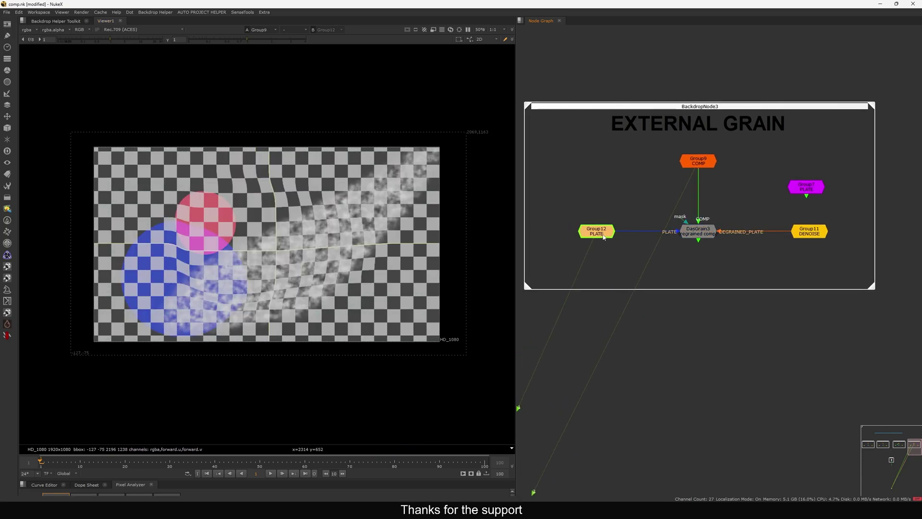
pyautogui.click(800, 232)
pyautogui.click(600, 235)
pyautogui.press('1')
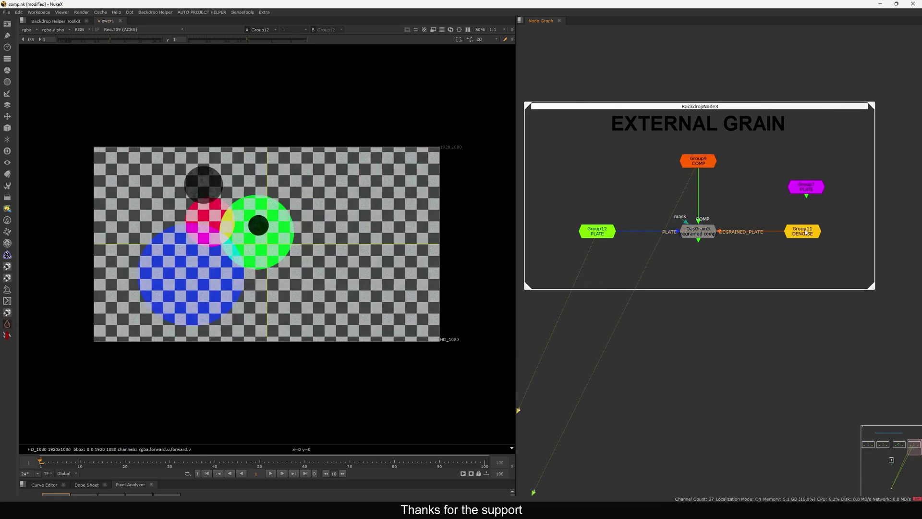
pyautogui.click(800, 232)
pyautogui.press('2')
pyautogui.scroll(5, 269, 181)
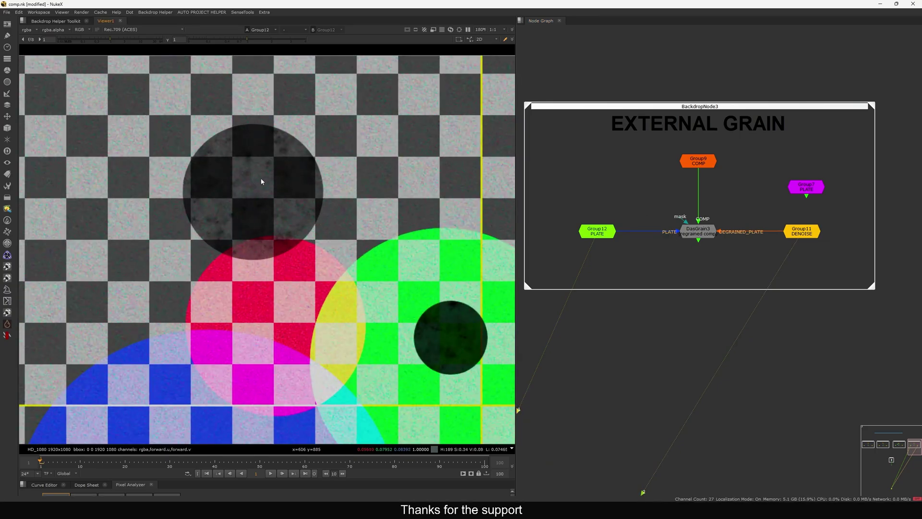
pyautogui.scroll(2, 261, 181)
pyautogui.press('f')
# View the DasGrain3 result, examine the Group7 grain plate with boosted viewer gain, and reset the viewer gain.
pyautogui.click(700, 232)
pyautogui.press('1')
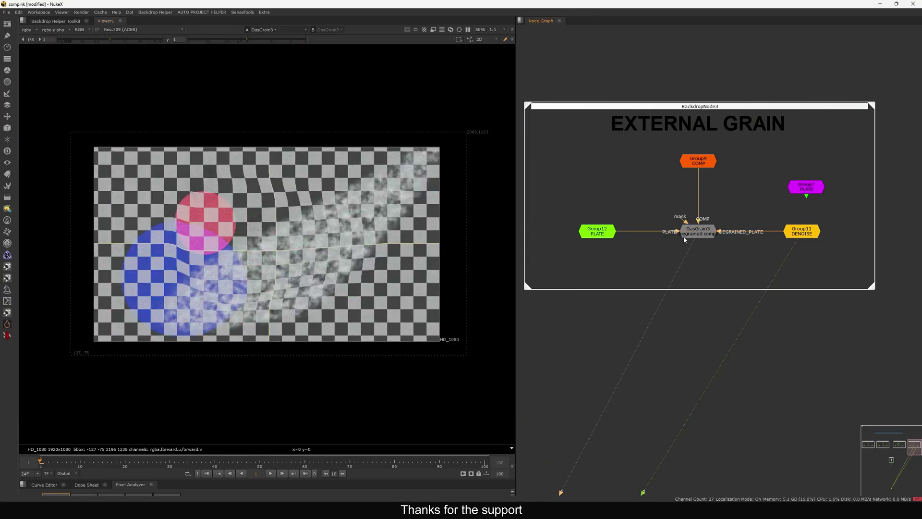
pyautogui.moveTo(810, 191); pyautogui.dragTo(809, 190)
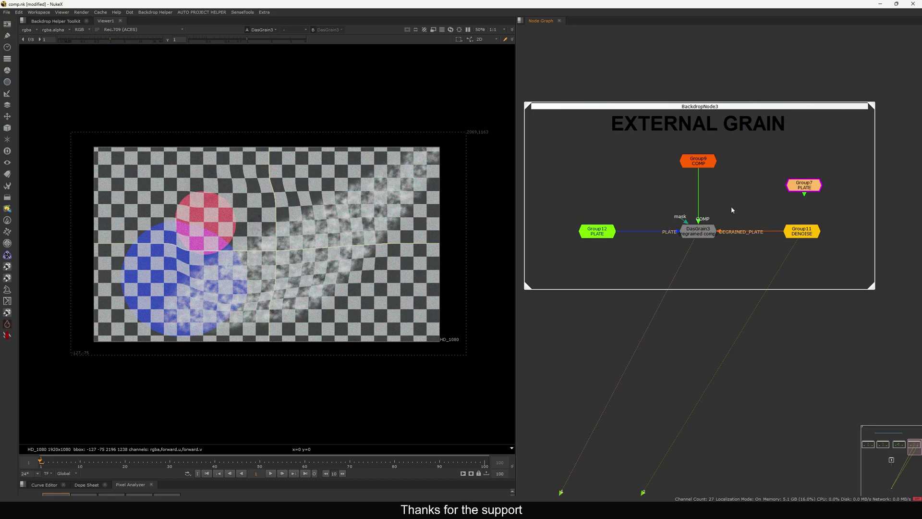
pyautogui.press('1')
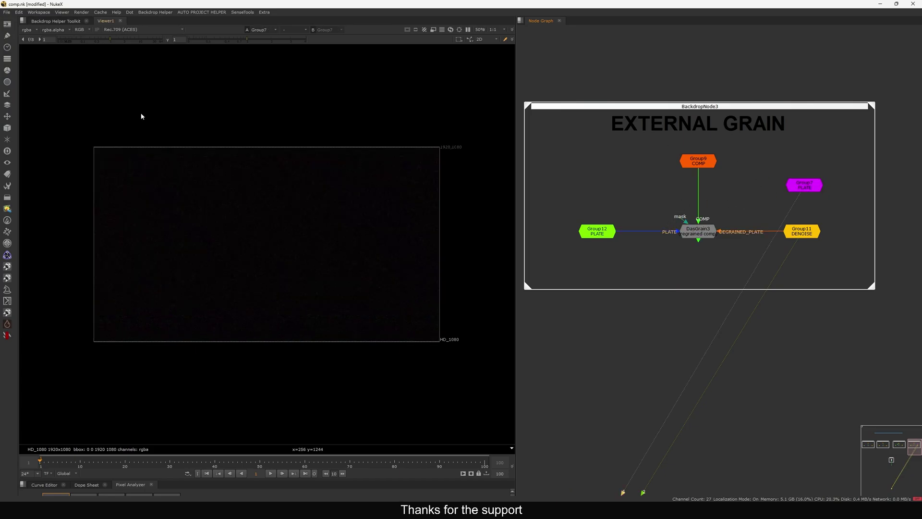
pyautogui.moveTo(118, 41); pyautogui.dragTo(142, 42)
pyautogui.scroll(8, 274, 221)
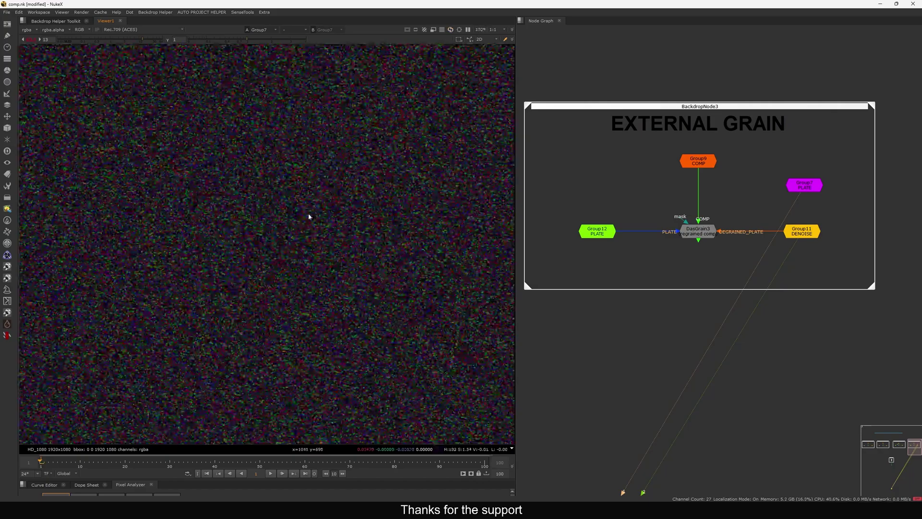
pyautogui.press('f')
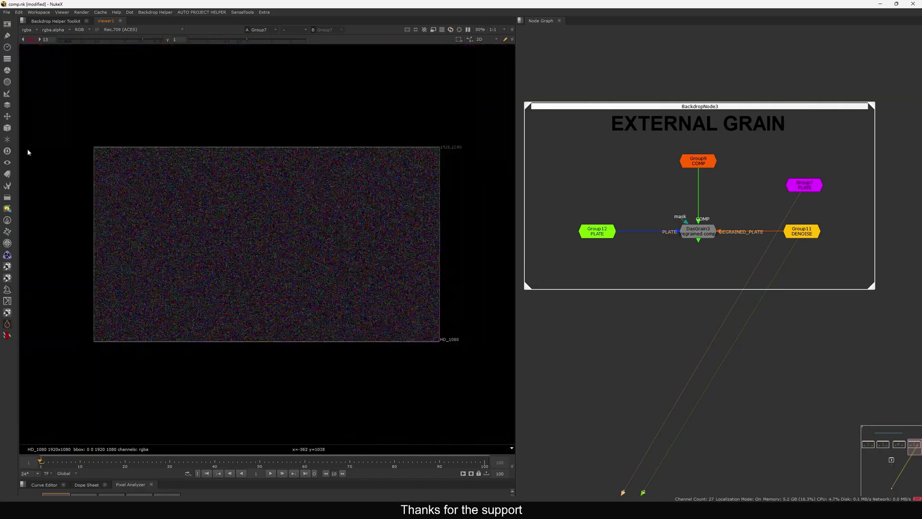
pyautogui.click(28, 39)
# View DasGrain3 and connect the Group7 grain plate to its external_grain input.
pyautogui.click(698, 231)
pyautogui.press('1')
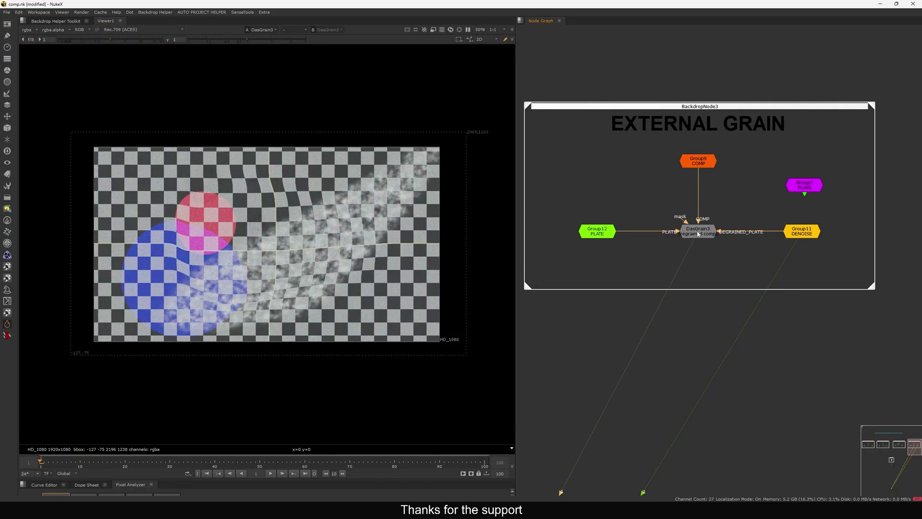
pyautogui.scroll(6, 687, 226)
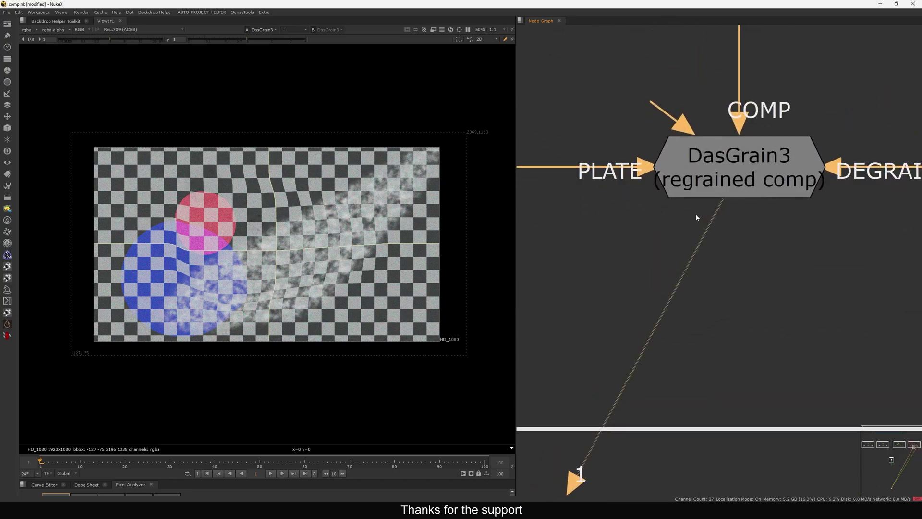
pyautogui.scroll(-5, 684, 224)
pyautogui.moveTo(735, 208); pyautogui.dragTo(720, 254)
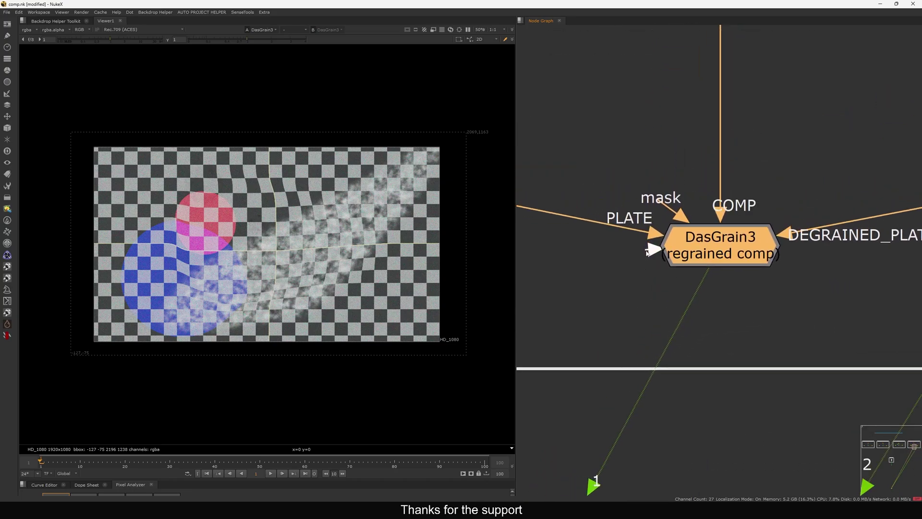
pyautogui.moveTo(647, 253); pyautogui.dragTo(756, 171)
pyautogui.moveTo(719, 189); pyautogui.dragTo(485, 310, button='middle')
pyautogui.moveTo(522, 290); pyautogui.dragTo(789, 166)
pyautogui.scroll(-6, 782, 166)
pyautogui.moveTo(700, 211); pyautogui.dragTo(723, 201, button='middle')
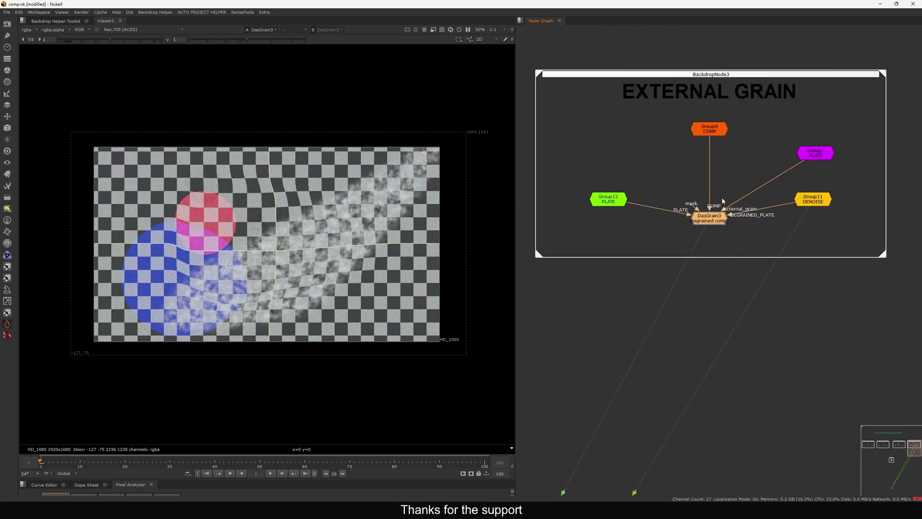
# Enable use external grain in DasGrain3's Replace settings and close its properties.
pyautogui.scroll(3, 713, 205)
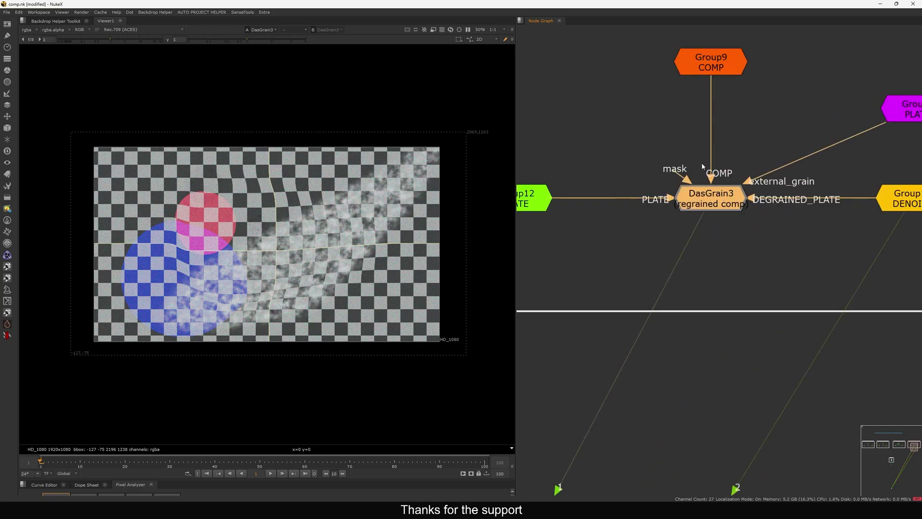
pyautogui.doubleClick(709, 201)
pyautogui.moveTo(666, 89); pyautogui.dragTo(623, 42)
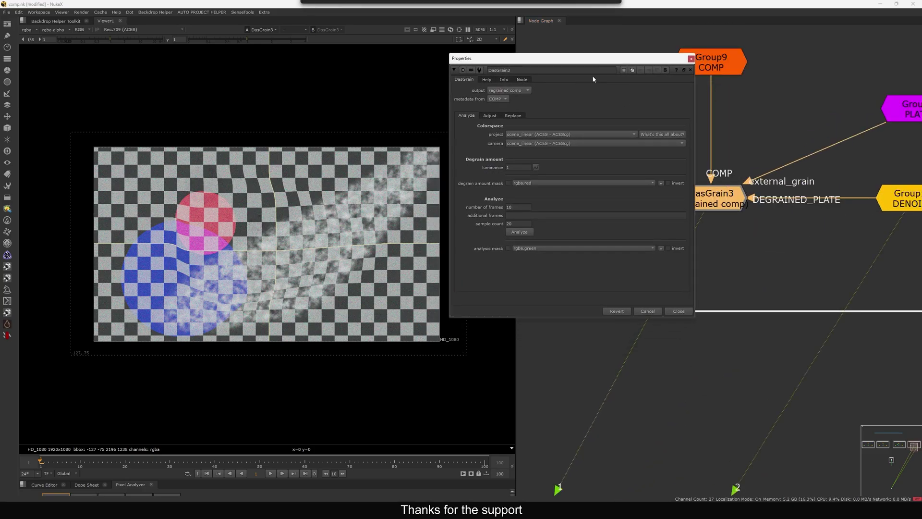
pyautogui.click(515, 97)
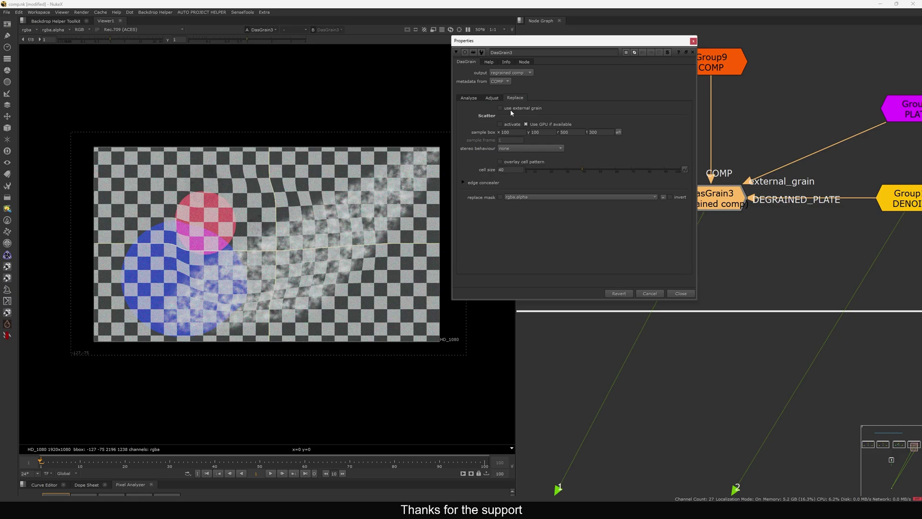
pyautogui.click(511, 109)
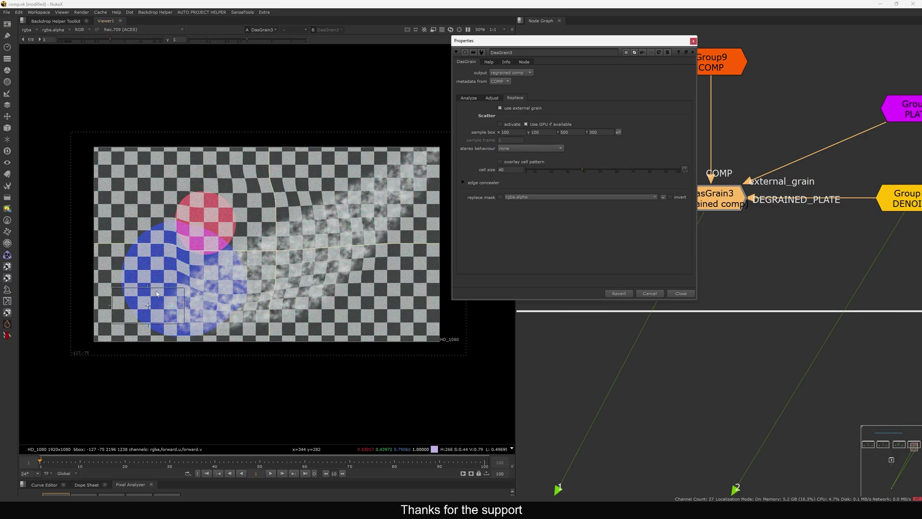
pyautogui.click(675, 294)
pyautogui.scroll(-2, 596, 222)
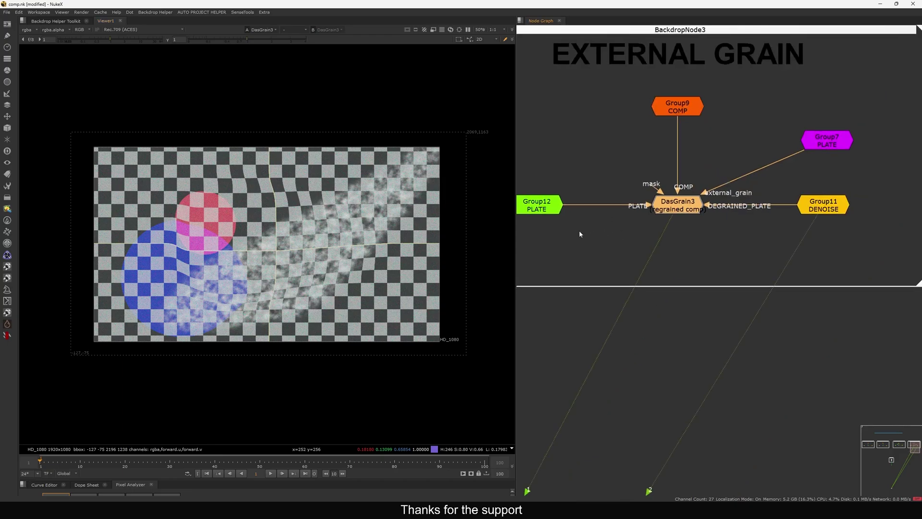
# View the PLATE and DENOISE nodes feeding DasGrain3 and nudge the Group7 grain plate node.
pyautogui.moveTo(581, 234); pyautogui.dragTo(601, 243, button='middle')
pyautogui.click(844, 155)
pyautogui.moveTo(844, 158); pyautogui.dragTo(831, 159)
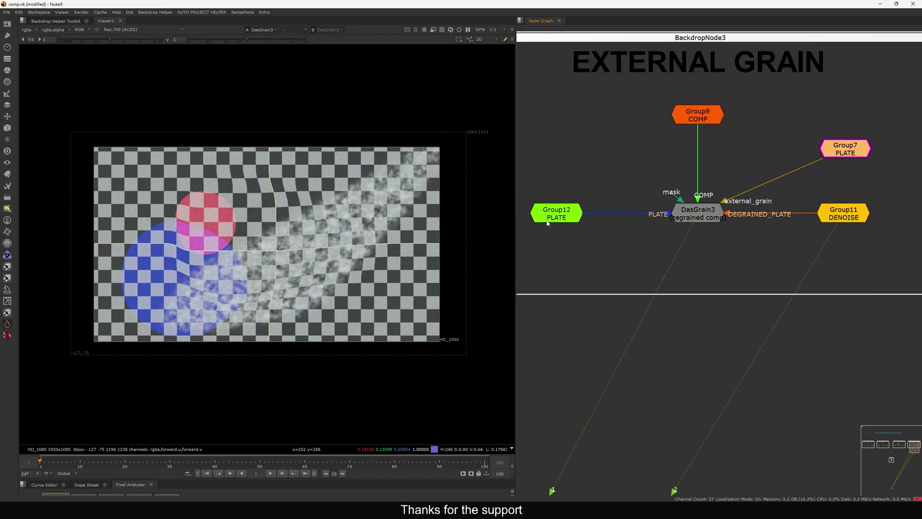
pyautogui.moveTo(547, 224); pyautogui.dragTo(545, 223)
pyautogui.press('1')
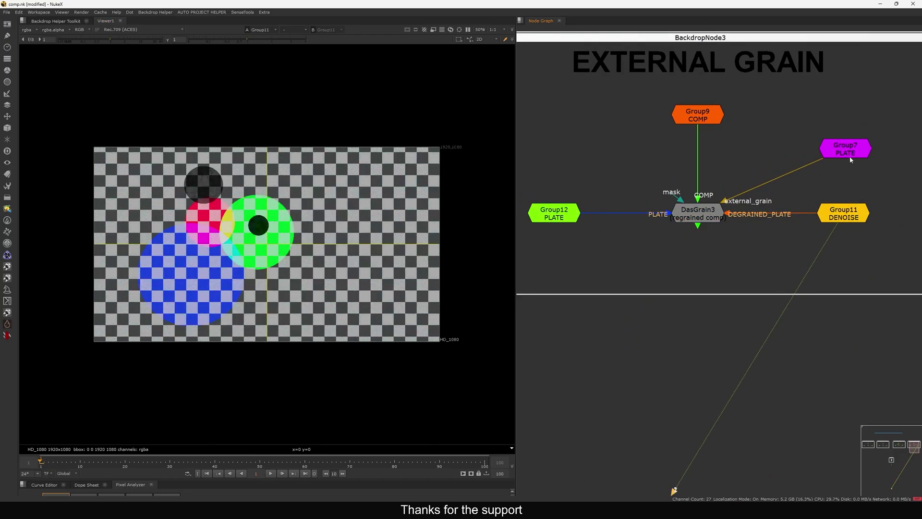
pyautogui.moveTo(849, 155); pyautogui.dragTo(854, 156)
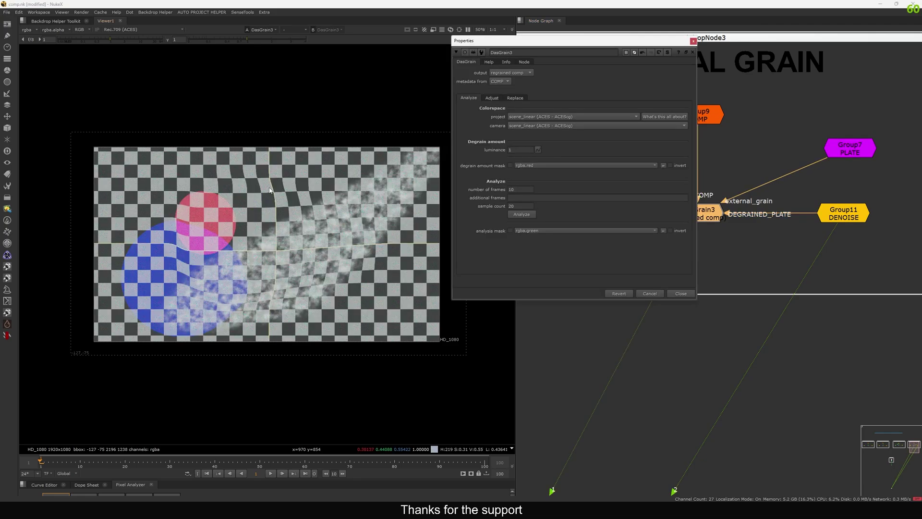
# Examine the regrained comp around the red circle, enable use external grain on DasGrain3, and close its properties.
pyautogui.scroll(5, 270, 191)
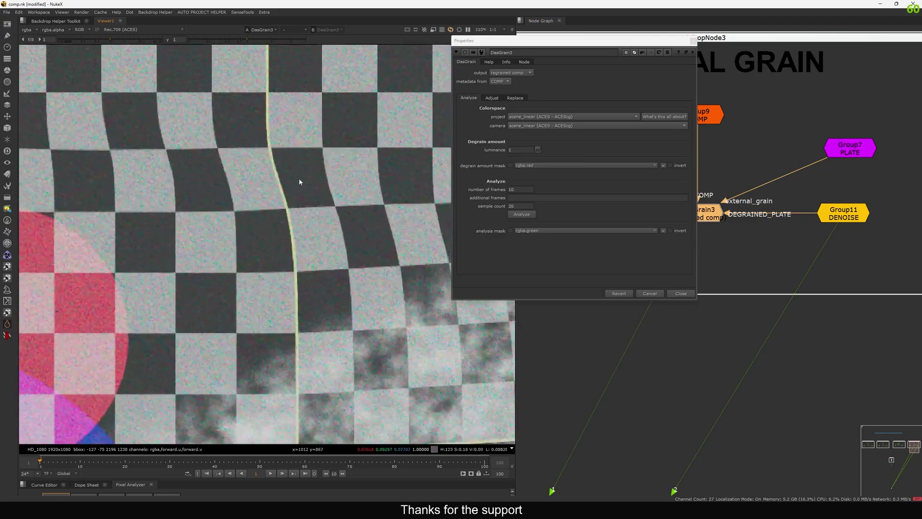
pyautogui.click(515, 98)
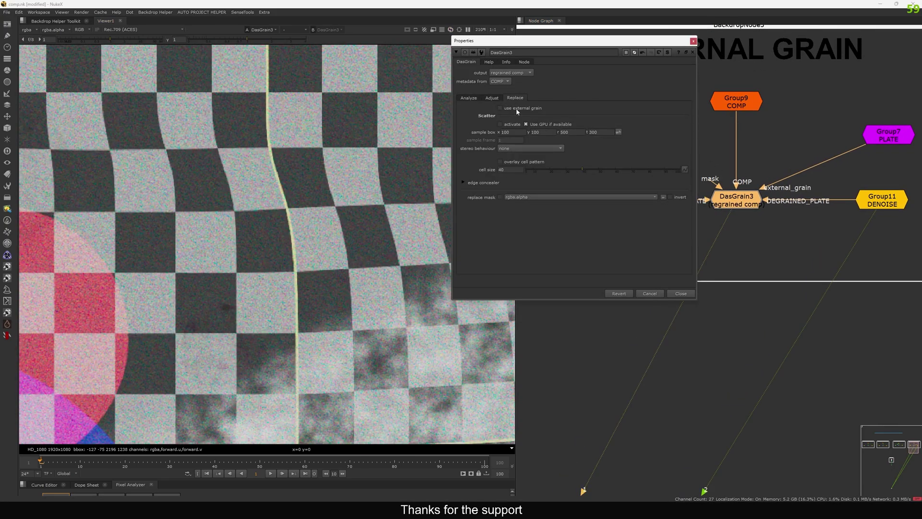
pyautogui.moveTo(215, 332); pyautogui.dragTo(294, 245, button='middle')
pyautogui.scroll(2, 304, 212)
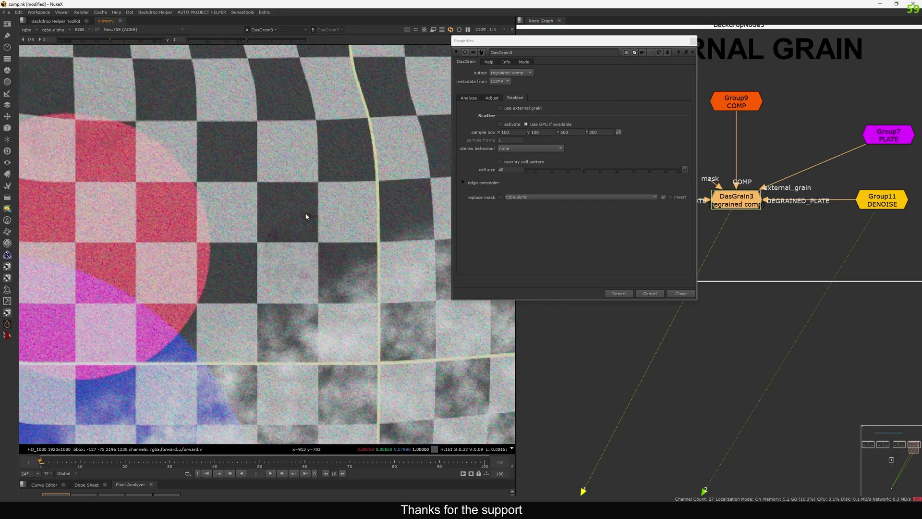
pyautogui.moveTo(261, 252); pyautogui.dragTo(261, 253)
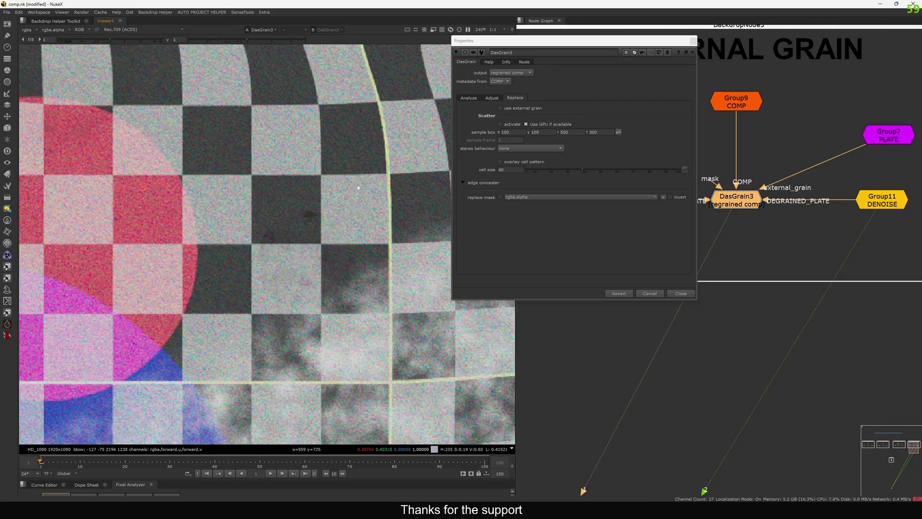
pyautogui.moveTo(305, 238)
pyautogui.mouseDown(button='middle')
pyautogui.moveTo(336, 251)
pyautogui.moveTo(303, 238)
pyautogui.mouseUp(button='middle')
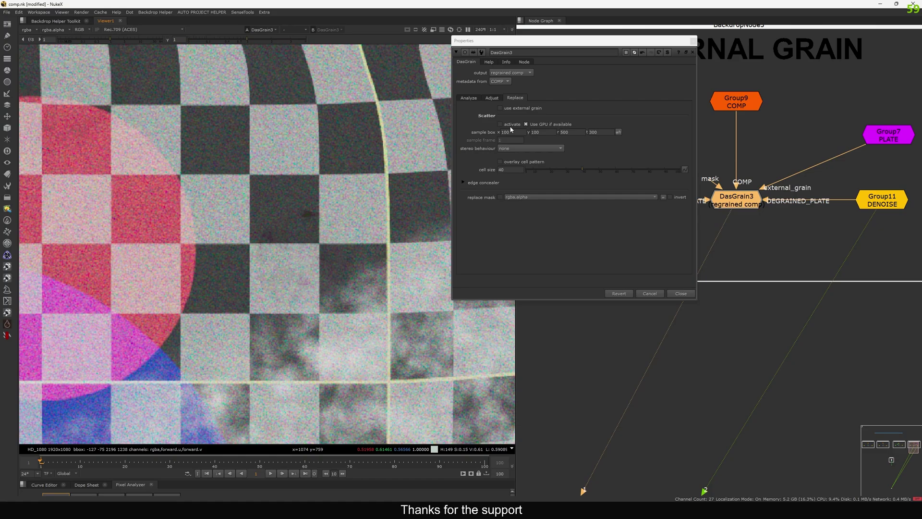
pyautogui.click(511, 110)
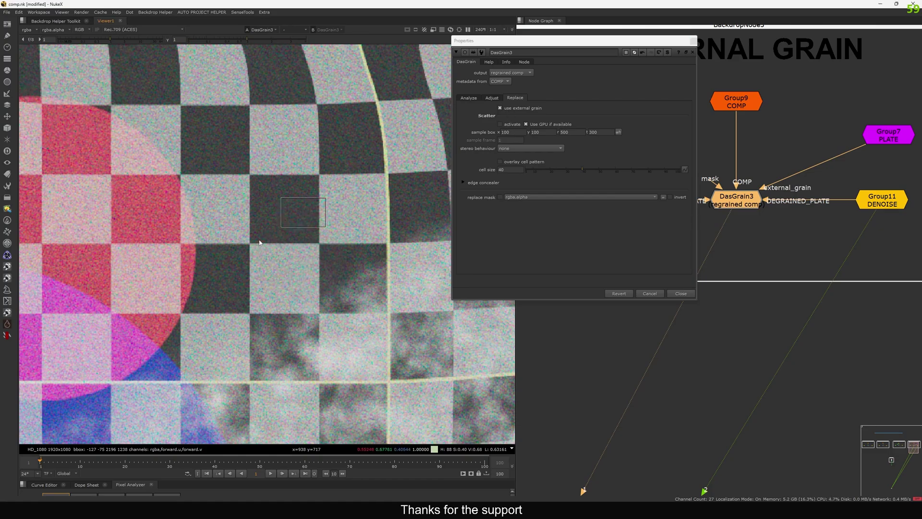
pyautogui.click(680, 295)
# Add a Grade node after the Group7 grain plate, set its gain to 1.6, and turn off black clamp.
pyautogui.moveTo(867, 146); pyautogui.dragTo(829, 157, button='middle')
pyautogui.moveTo(843, 150); pyautogui.dragTo(845, 148)
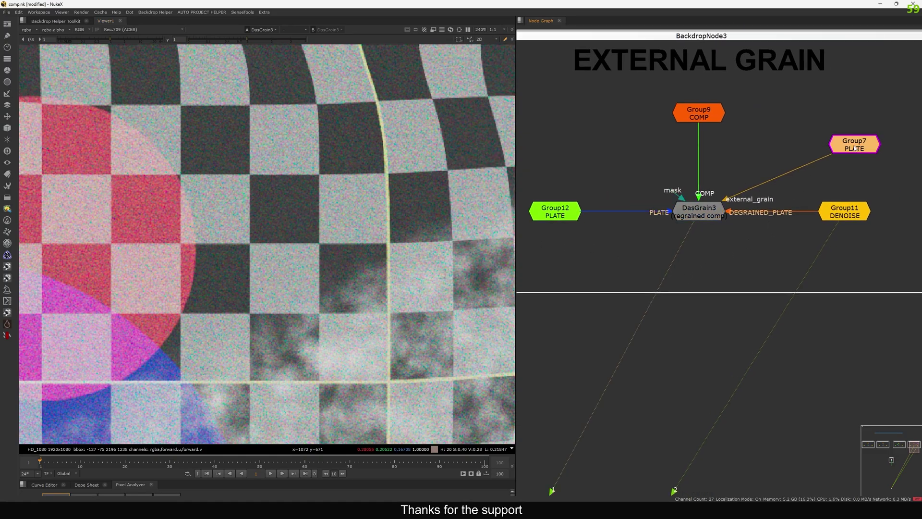
pyautogui.press('g')
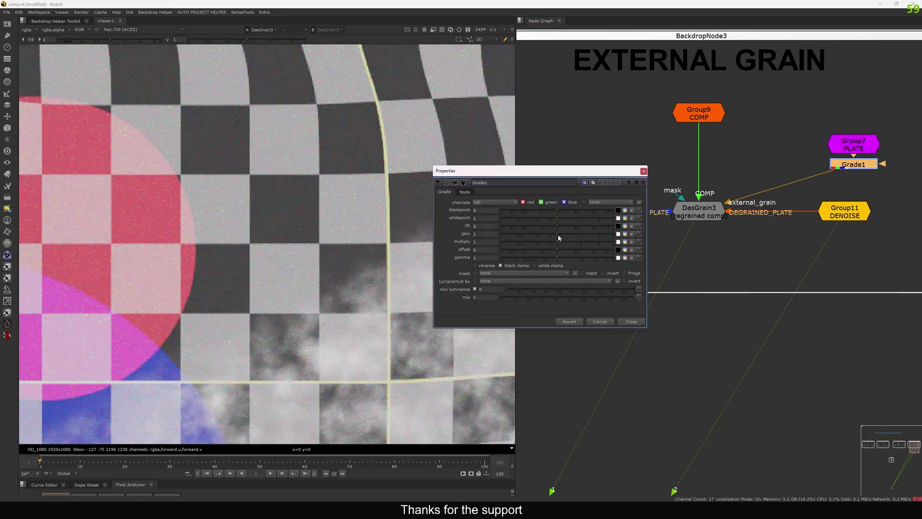
pyautogui.moveTo(558, 237); pyautogui.dragTo(581, 241)
pyautogui.click(512, 268)
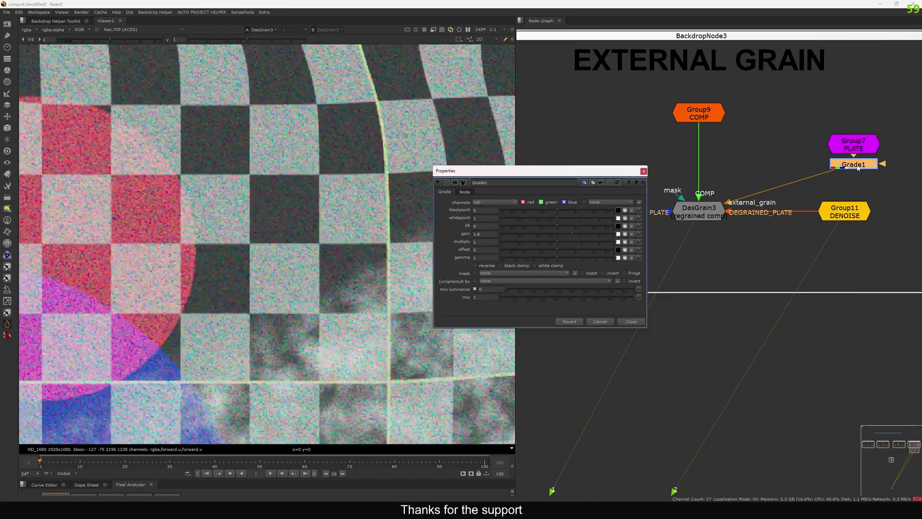
# Move the Grade1 node slightly lower below Group7 and set its gain to 0.21.
pyautogui.moveTo(859, 168); pyautogui.dragTo(858, 174)
pyautogui.click(697, 219)
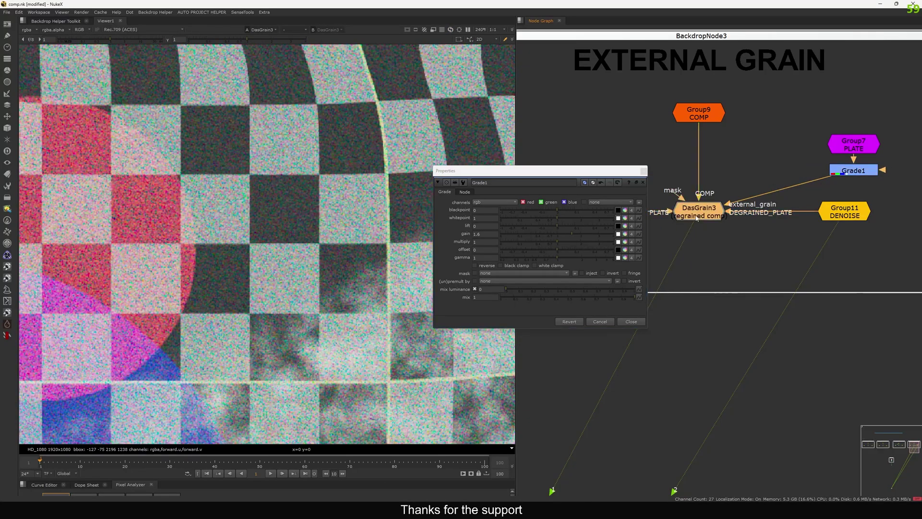
pyautogui.moveTo(564, 237); pyautogui.dragTo(528, 244)
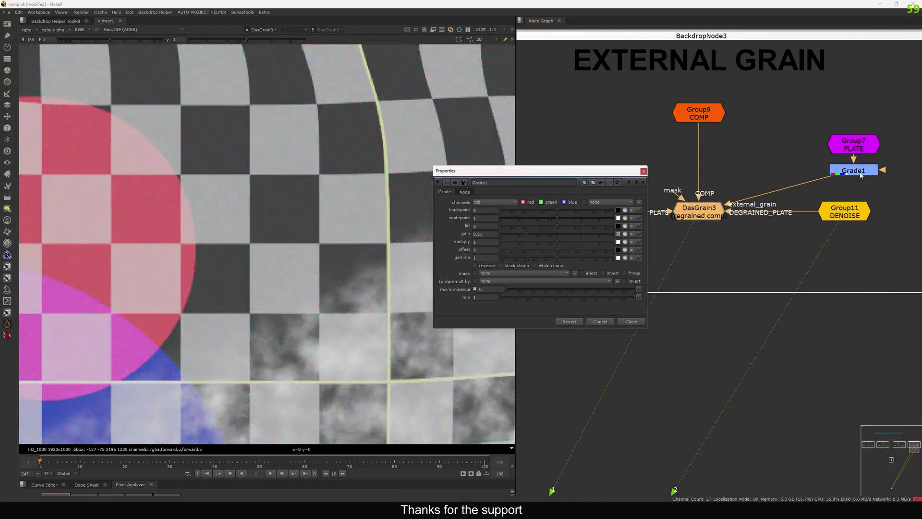
# Delete the Grade1 node between Group7 and DasGrain3 and fit the whole regrained comp in the viewer.
pyautogui.moveTo(863, 173); pyautogui.dragTo(866, 173)
pyautogui.press('Delete')
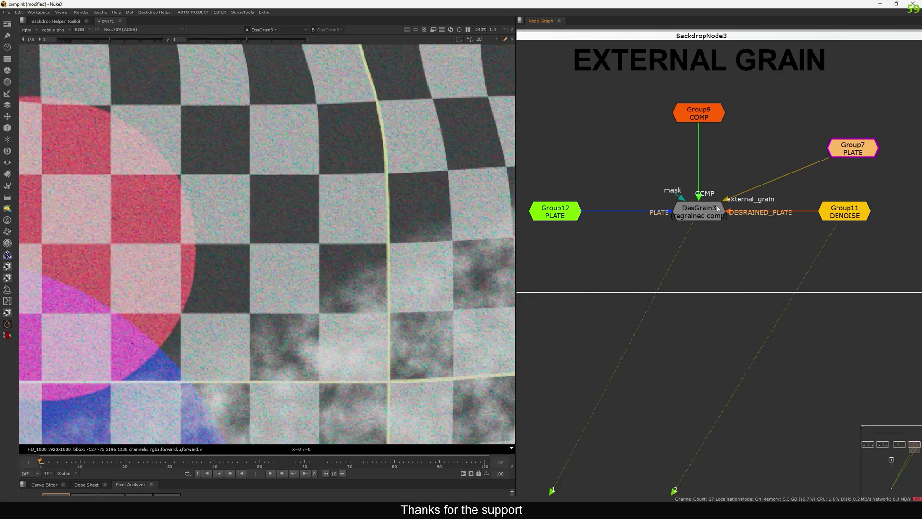
pyautogui.press('f')
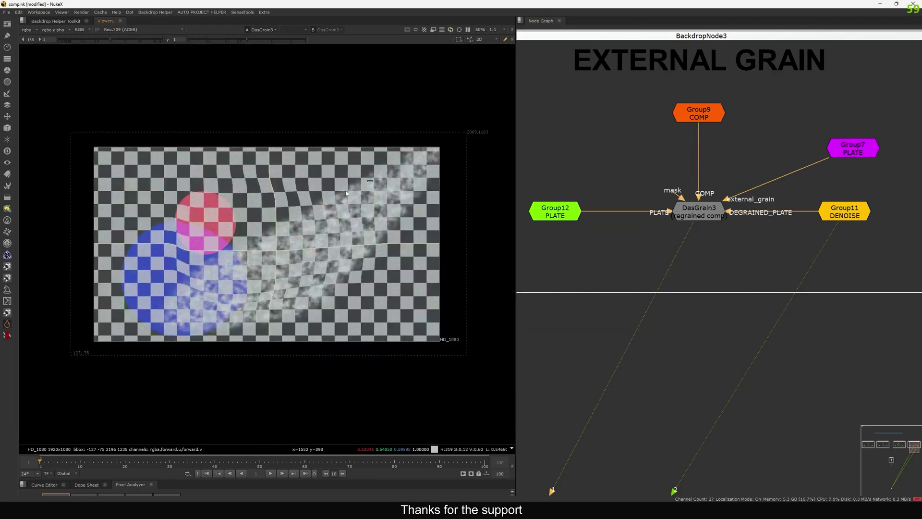
# View the Group7 grain plate with the viewer gain raised to about 11.5, and reset the viewer gain.
pyautogui.moveTo(902, 132); pyautogui.dragTo(834, 145, button='middle')
pyautogui.moveTo(837, 140); pyautogui.dragTo(691, 258)
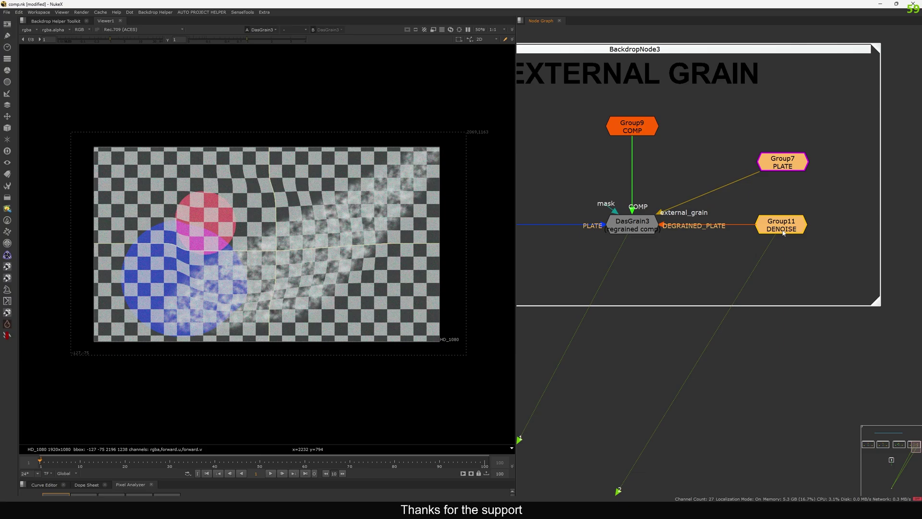
pyautogui.click(775, 194)
pyautogui.moveTo(778, 166); pyautogui.dragTo(776, 168)
pyautogui.press('1')
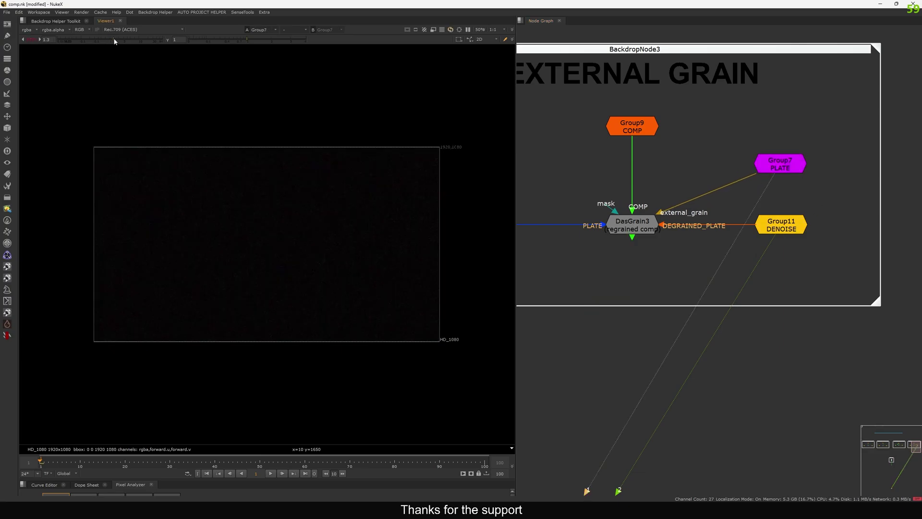
pyautogui.moveTo(114, 40); pyautogui.dragTo(140, 40)
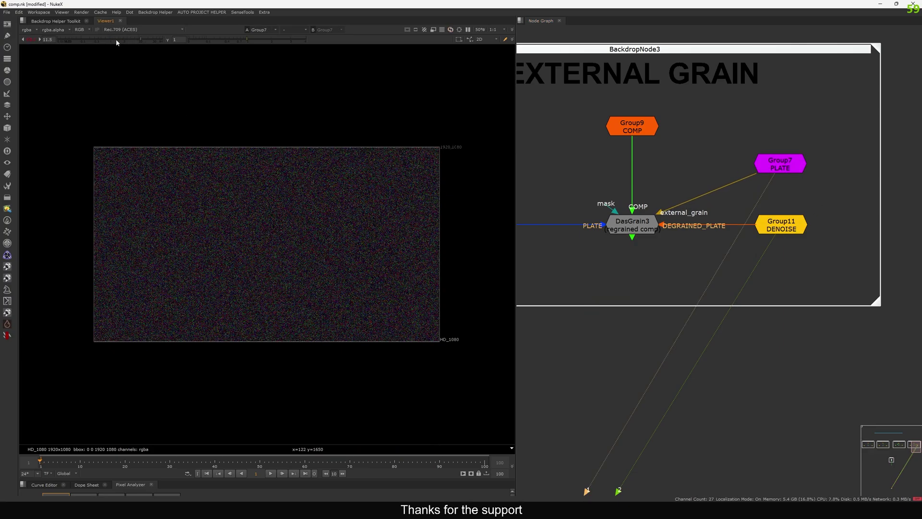
pyautogui.keyDown('ctrl'); pyautogui.click(116, 40); pyautogui.keyUp('ctrl')
# View the DasGrain3 regrained comp, check the node's properties, and close them.
pyautogui.click(643, 228)
pyautogui.press('1')
pyautogui.moveTo(623, 243); pyautogui.dragTo(684, 238, button='middle')
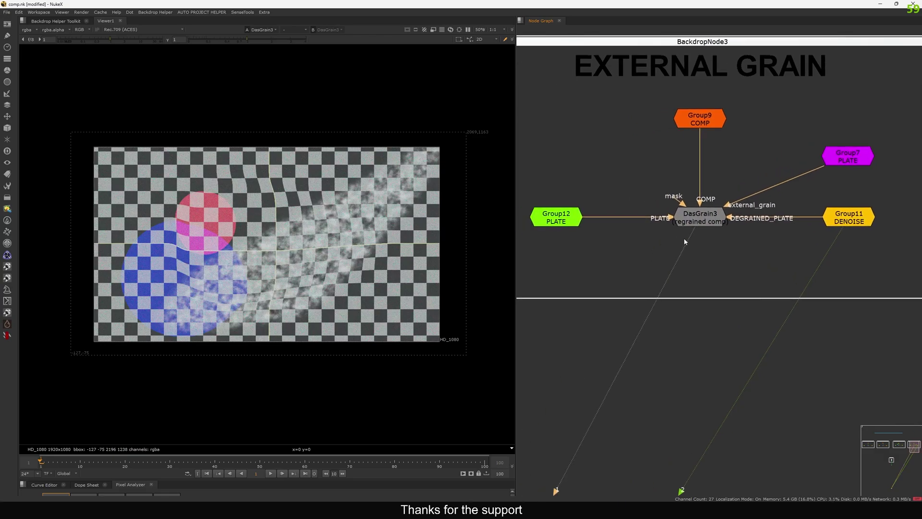
pyautogui.click(704, 222)
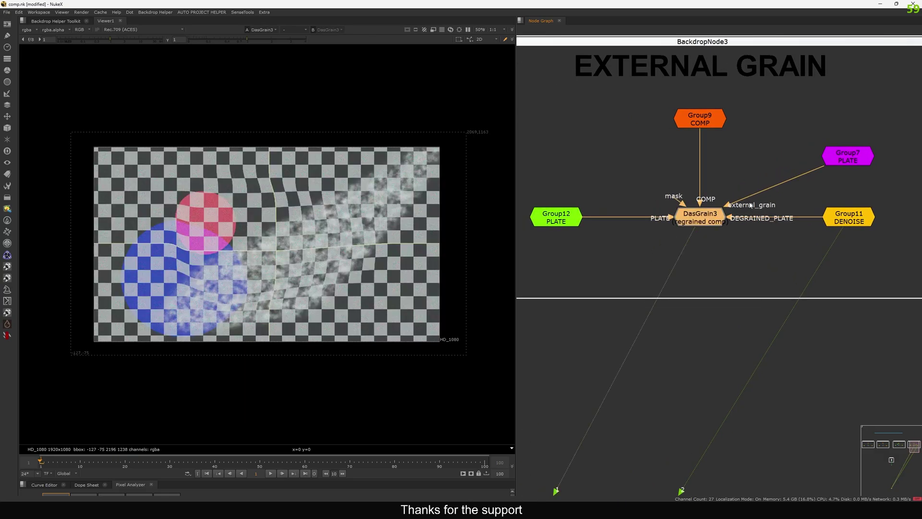
pyautogui.doubleClick(709, 217)
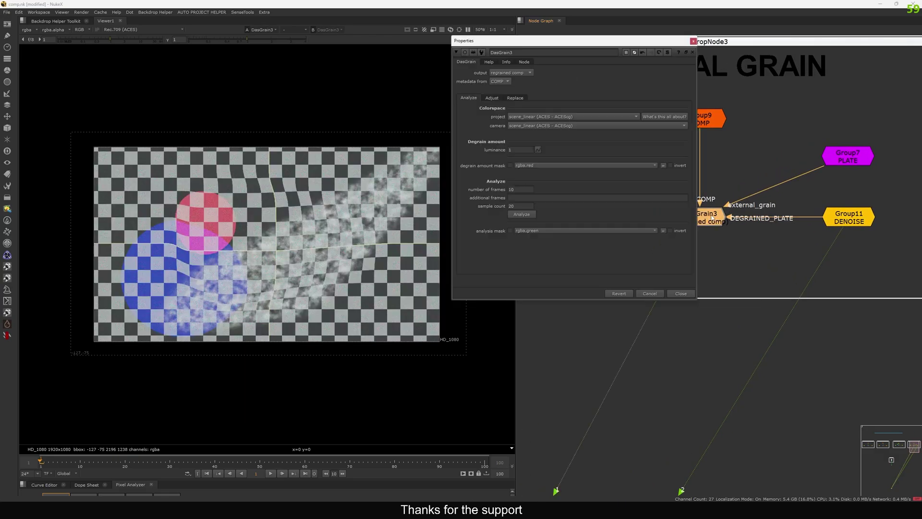
pyautogui.click(681, 293)
pyautogui.click(654, 287)
# View the Group9 comp, the Group11 denoise, the Group12 plate and the DasGrain3 result one after another.
pyautogui.click(700, 126)
pyautogui.press('1')
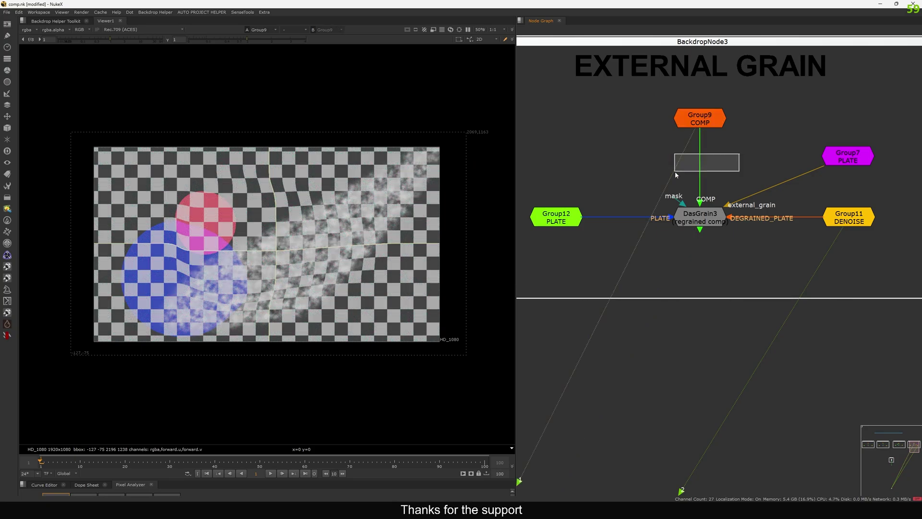
pyautogui.click(671, 122)
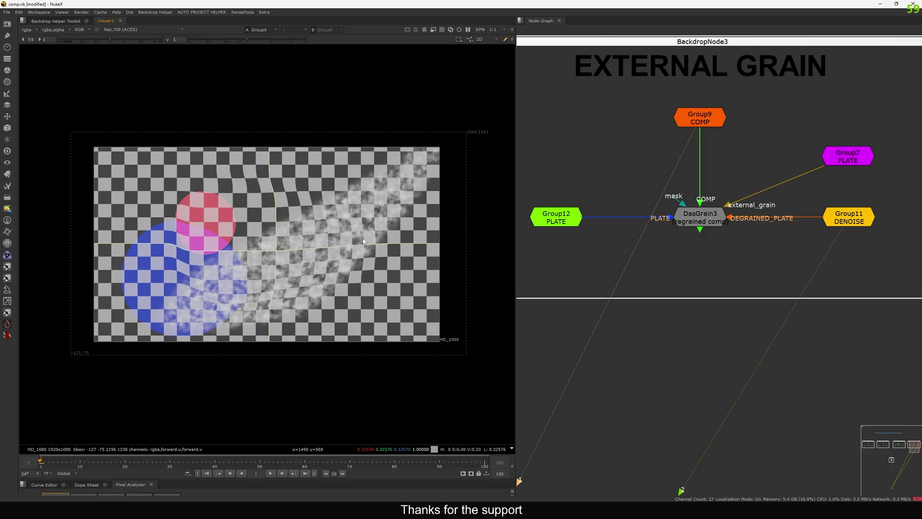
pyautogui.click(567, 222)
pyautogui.press('1')
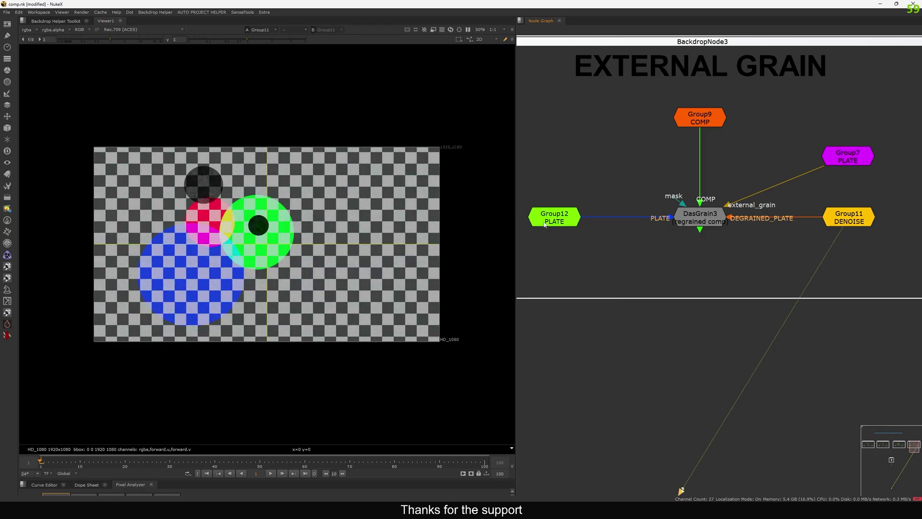
pyautogui.click(544, 224)
pyautogui.press('1')
pyautogui.click(701, 216)
pyautogui.press('1')
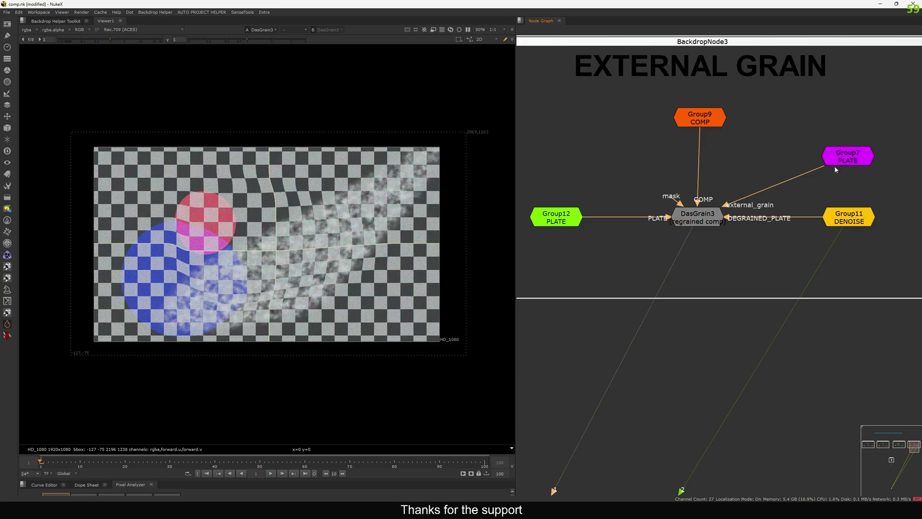
# Nudge the Group7 grain plate node slightly up and review it, the Group9 comp, the Group12 plate and DasGrain3.
pyautogui.moveTo(835, 163); pyautogui.dragTo(831, 157)
pyautogui.click(700, 219)
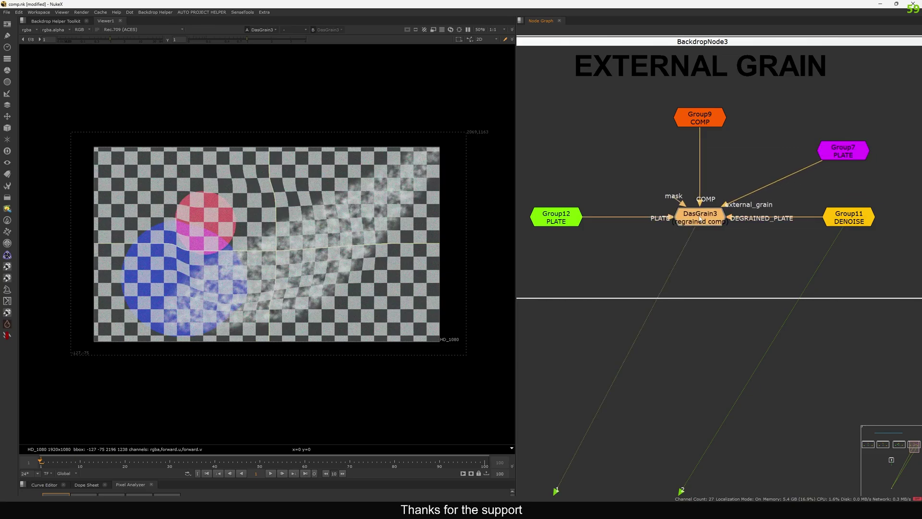
pyautogui.click(850, 152)
pyautogui.press('1')
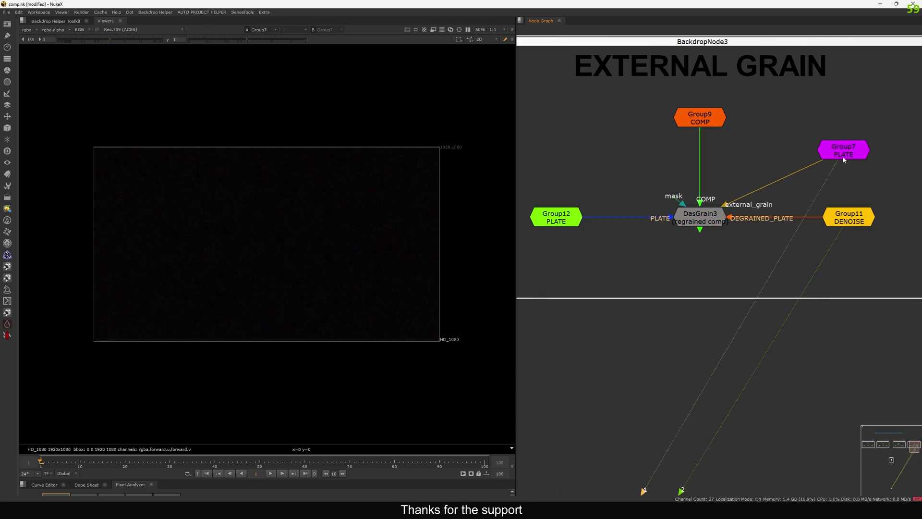
pyautogui.moveTo(781, 92); pyautogui.dragTo(630, 151)
pyautogui.press('1')
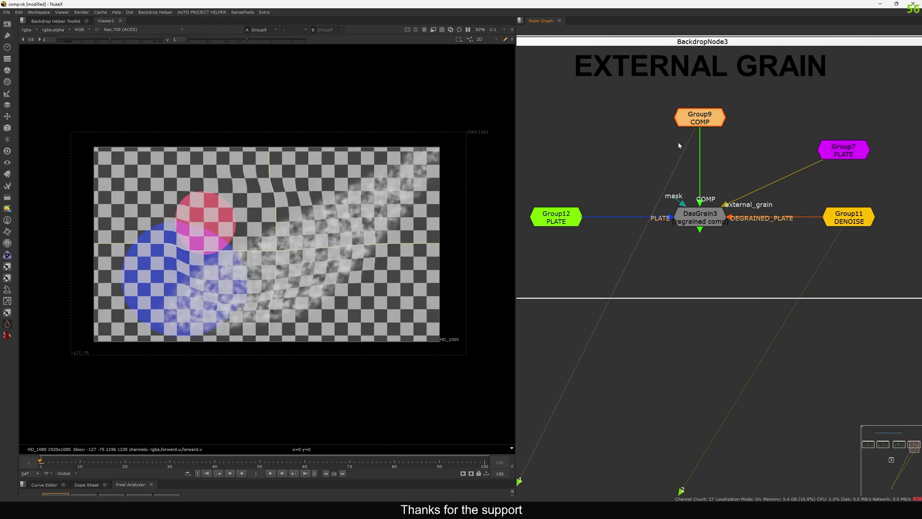
pyautogui.click(840, 158)
pyautogui.press('1')
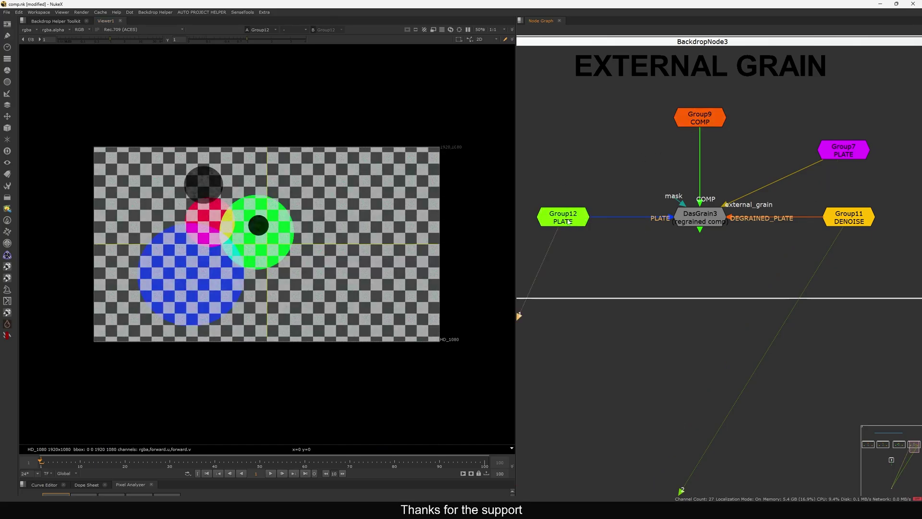
pyautogui.click(702, 225)
pyautogui.press('1')
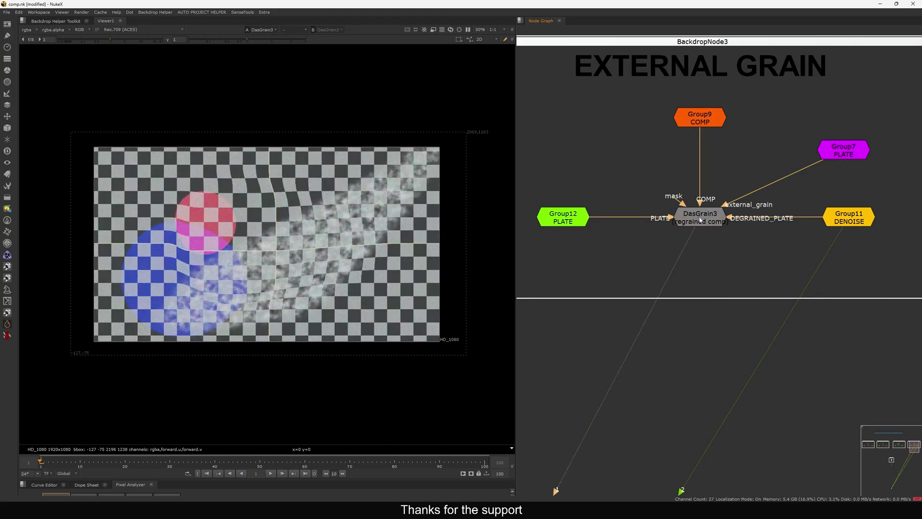
# Maximize the node graph and move the External Grain backdrop with its nodes slightly closer to the Scatter+Plate Grain setup.
pyautogui.scroll(-6, 700, 220)
pyautogui.press('space')
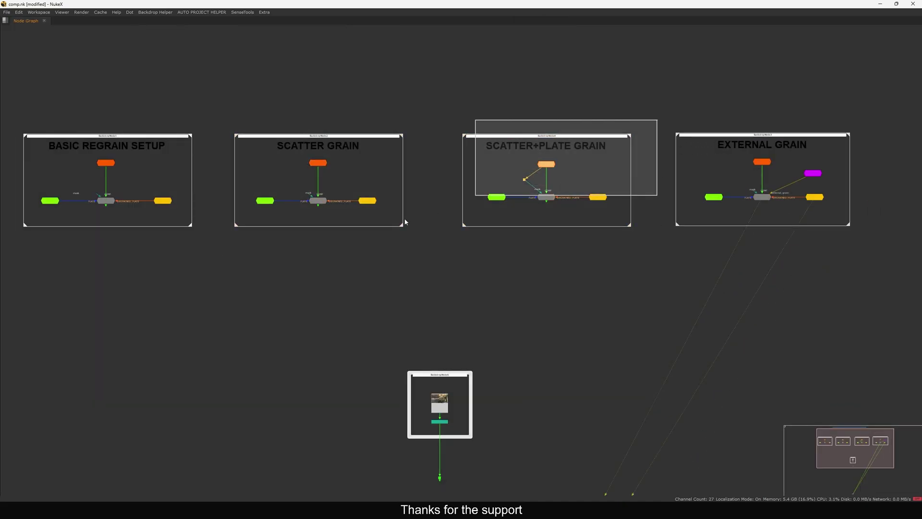
pyautogui.moveTo(405, 222); pyautogui.dragTo(241, 264)
pyautogui.moveTo(908, 103); pyautogui.dragTo(673, 255)
pyautogui.moveTo(771, 199); pyautogui.dragTo(757, 204)
pyautogui.click(678, 251)
pyautogui.hotkey('ctrl', 'z')
pyautogui.click(766, 221)
pyautogui.moveTo(842, 161); pyautogui.dragTo(661, 243)
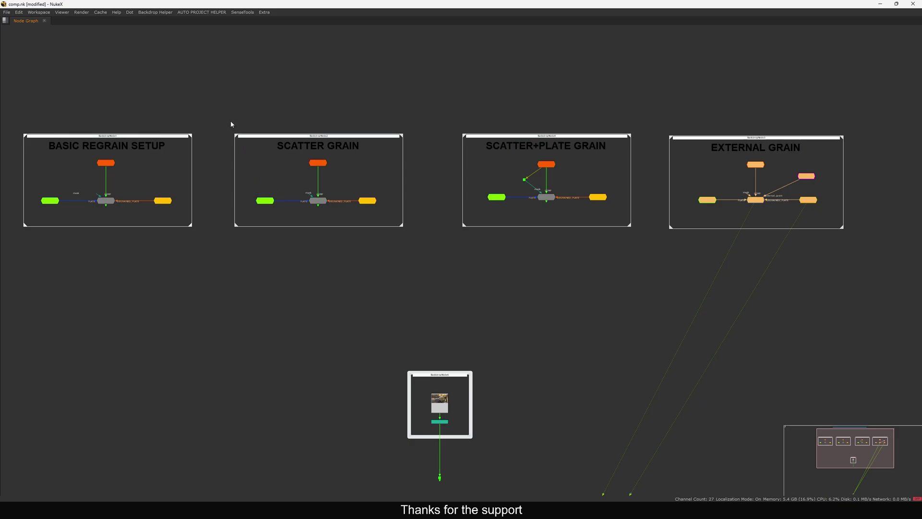
# Review the Scatter Grain and Scatter+Plate Grain groups together, followed by the Basic Regrain Setup group.
pyautogui.moveTo(212, 103); pyautogui.dragTo(650, 244)
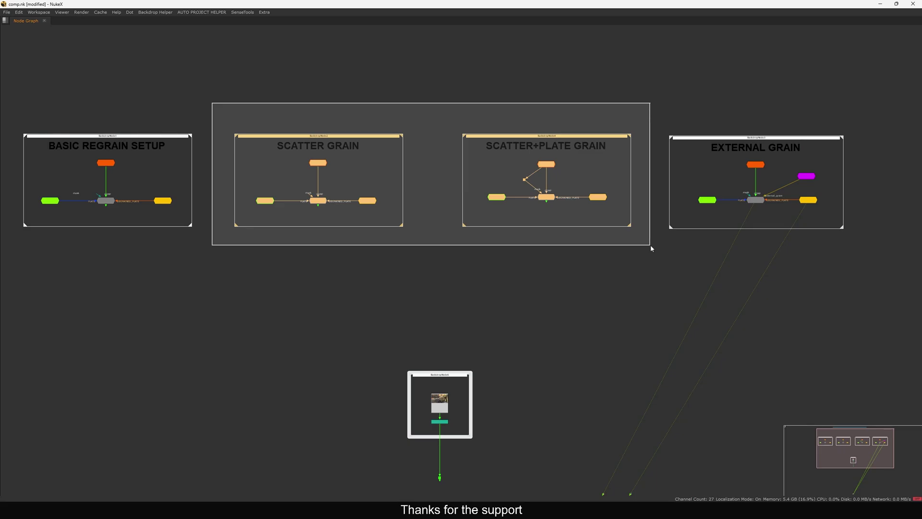
pyautogui.moveTo(651, 246); pyautogui.dragTo(651, 246)
pyautogui.moveTo(218, 110); pyautogui.dragTo(365, 101, button='middle')
pyautogui.moveTo(365, 102); pyautogui.dragTo(141, 235)
pyautogui.moveTo(254, 195); pyautogui.dragTo(255, 196)
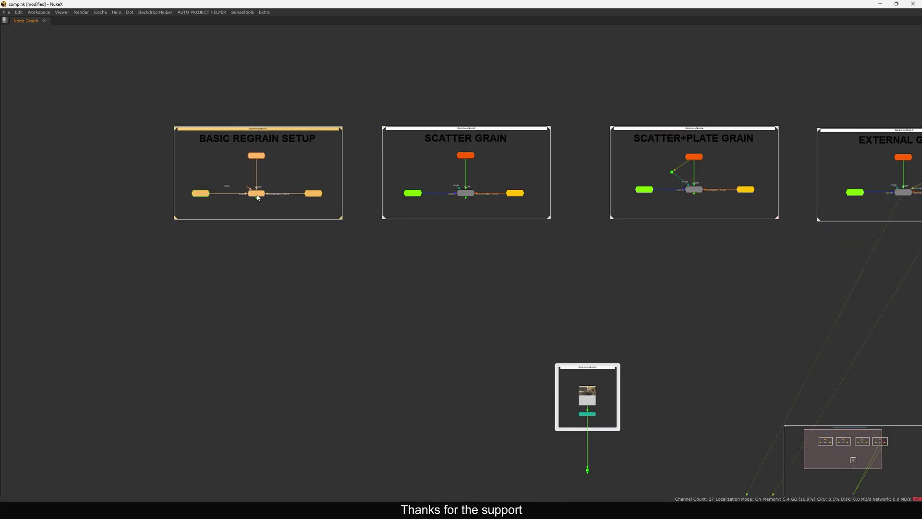
pyautogui.click(258, 225)
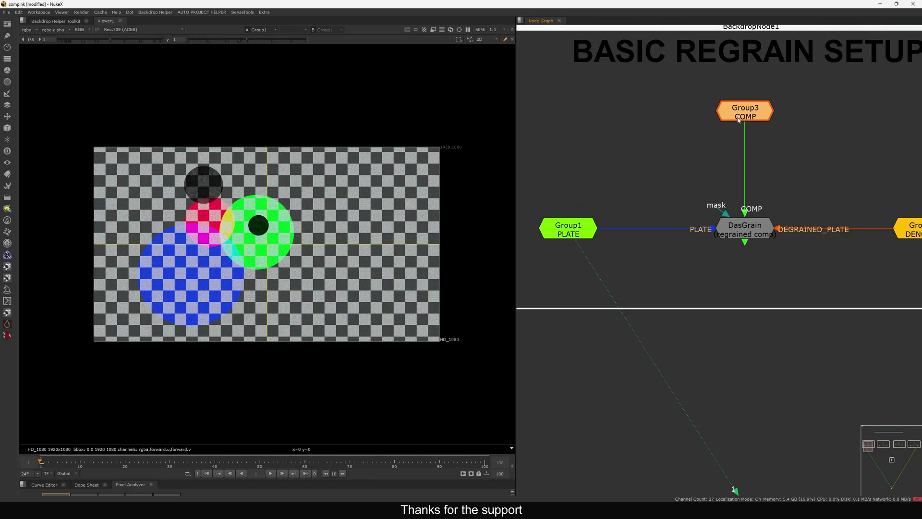
# Compare the Group3 comp and Group1 plate with the DasGrain output in the Basic Regrain Setup, inspecting the grain up close.
pyautogui.press('2')
pyautogui.click(690, 149)
pyautogui.press('1')
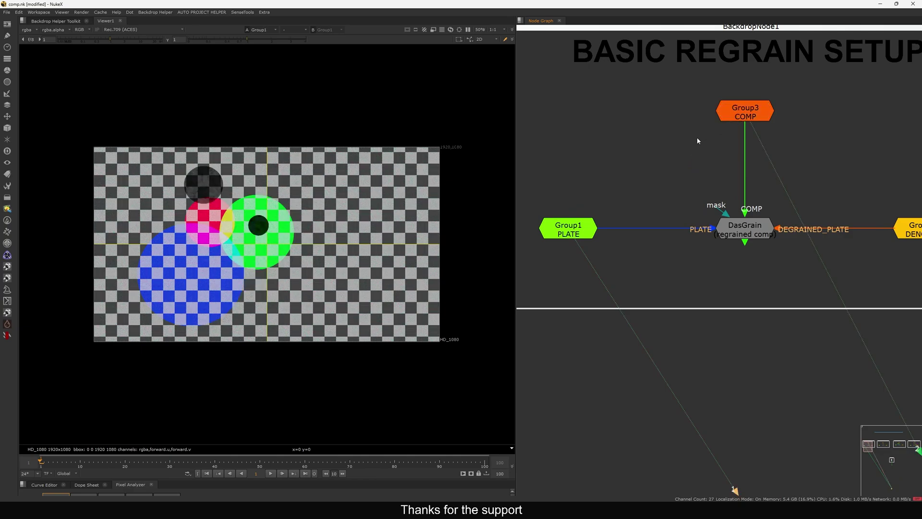
pyautogui.press('2')
pyautogui.moveTo(828, 194); pyautogui.dragTo(682, 274)
pyautogui.press('1')
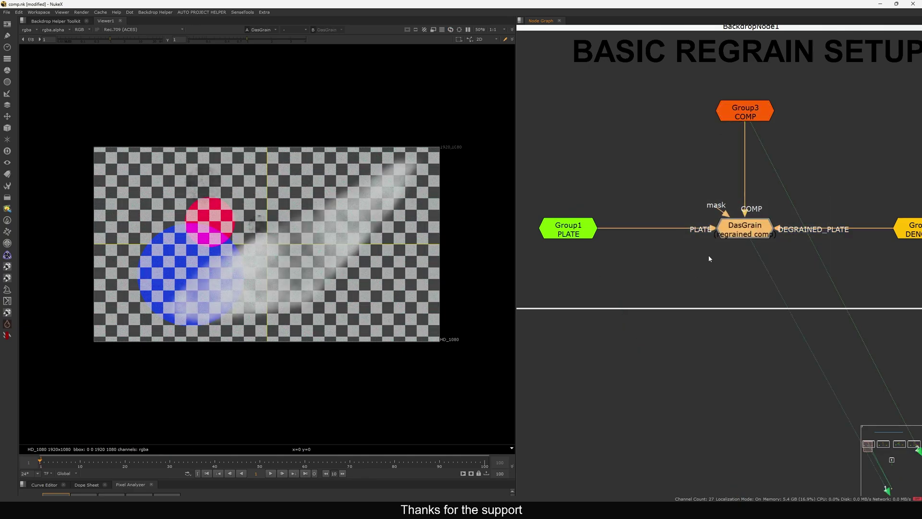
pyautogui.scroll(8, 298, 220)
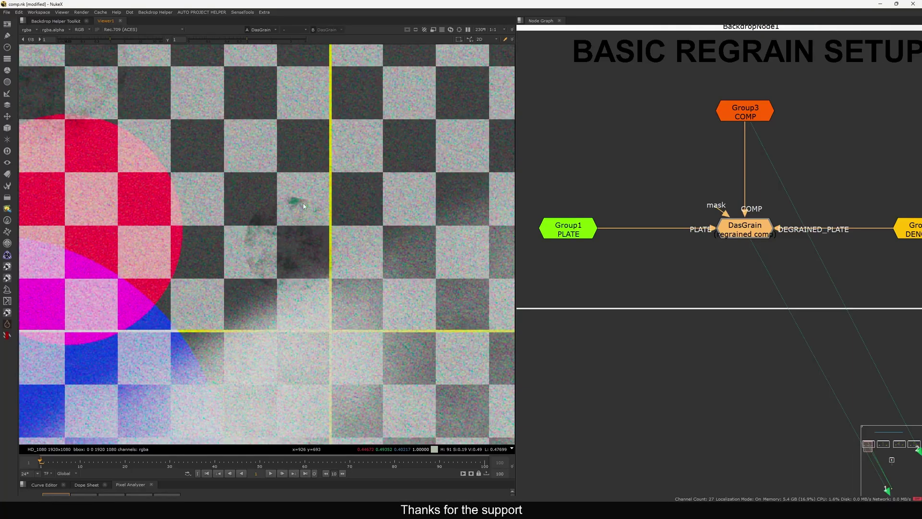
# Assign the Group1 plate and the Group2 denoise to separate viewer inputs in the Basic Regrain Setup.
pyautogui.click(571, 235)
pyautogui.press('1')
pyautogui.click(681, 236)
pyautogui.moveTo(883, 255); pyautogui.dragTo(825, 247, button='middle')
pyautogui.click(845, 226)
pyautogui.press('2')
pyautogui.click(834, 239)
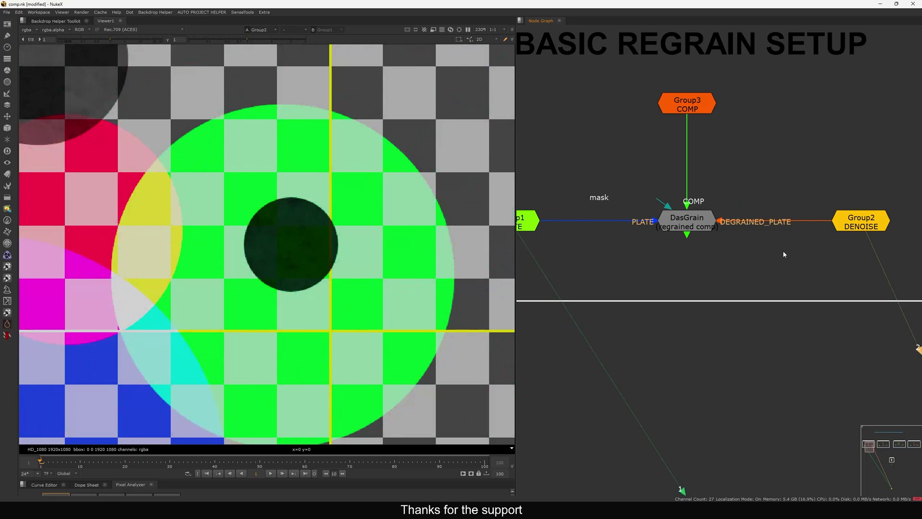
# Compare the plate and its denoised version up close around the dark circle inside the green circle.
pyautogui.scroll(2, 262, 246)
pyautogui.press('1')
pyautogui.press('2')
pyautogui.scroll(2, 331, 245)
pyautogui.press('1')
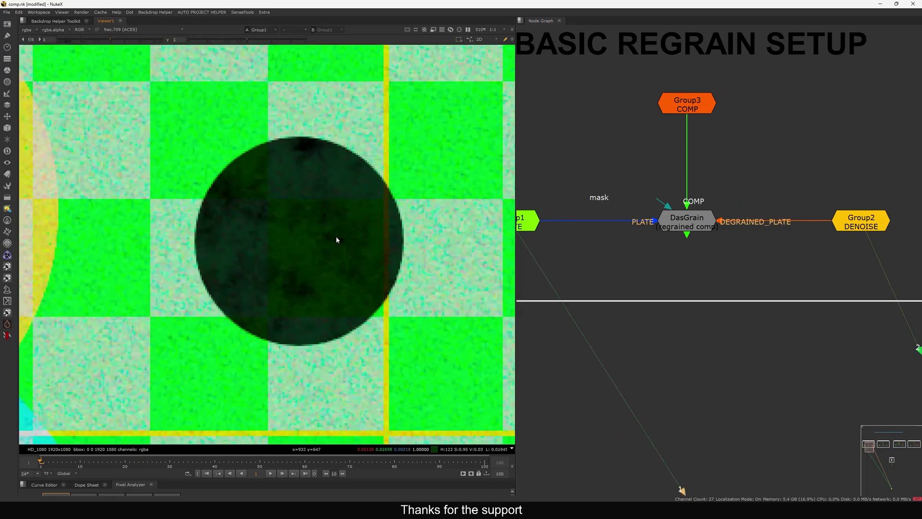
pyautogui.press('2')
pyautogui.press('1')
pyautogui.moveTo(288, 237); pyautogui.dragTo(313, 229, button='middle')
pyautogui.press('2')
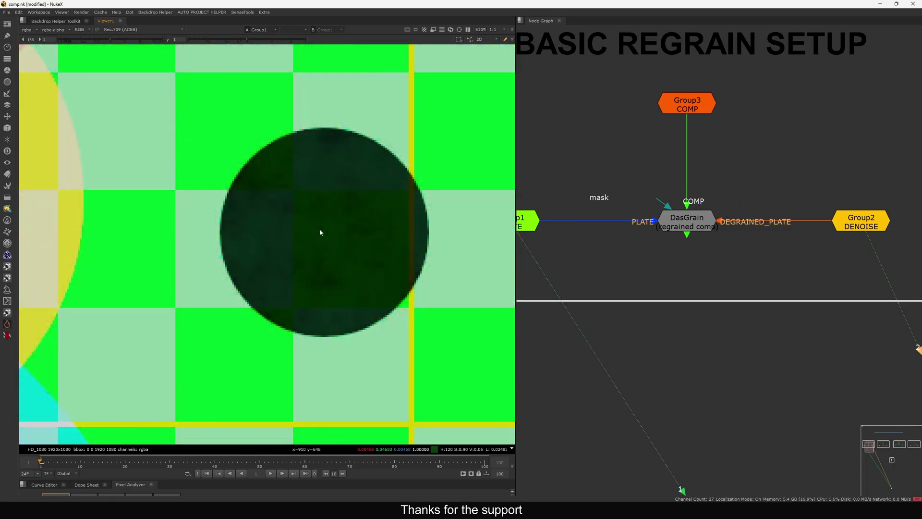
# Examine the DasGrain regrained comp for leftover plate detail and review the Scatter Grain and Scatter+Plate Grain groups.
pyautogui.click(705, 224)
pyautogui.press('1')
pyautogui.scroll(-2, 328, 229)
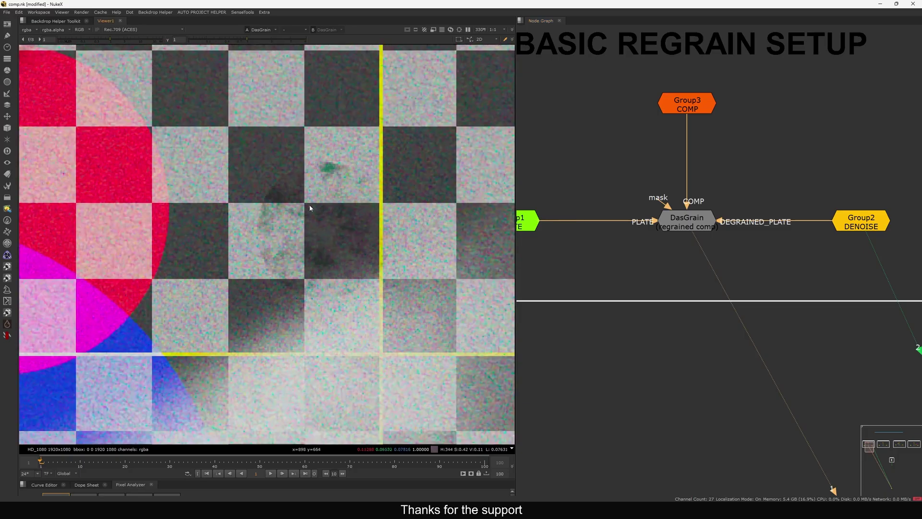
pyautogui.scroll(-6, 321, 223)
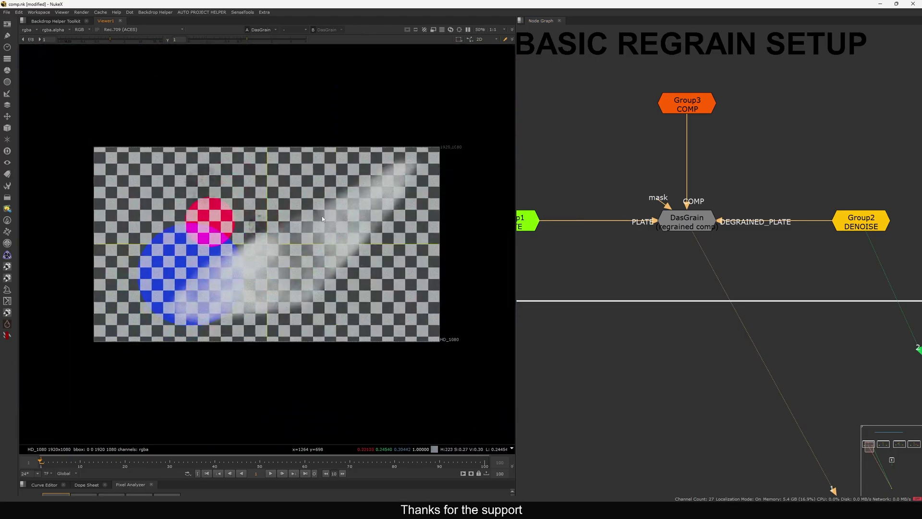
pyautogui.scroll(-6, 770, 210)
pyautogui.scroll(2, 746, 191)
pyautogui.moveTo(875, 161); pyautogui.dragTo(536, 272)
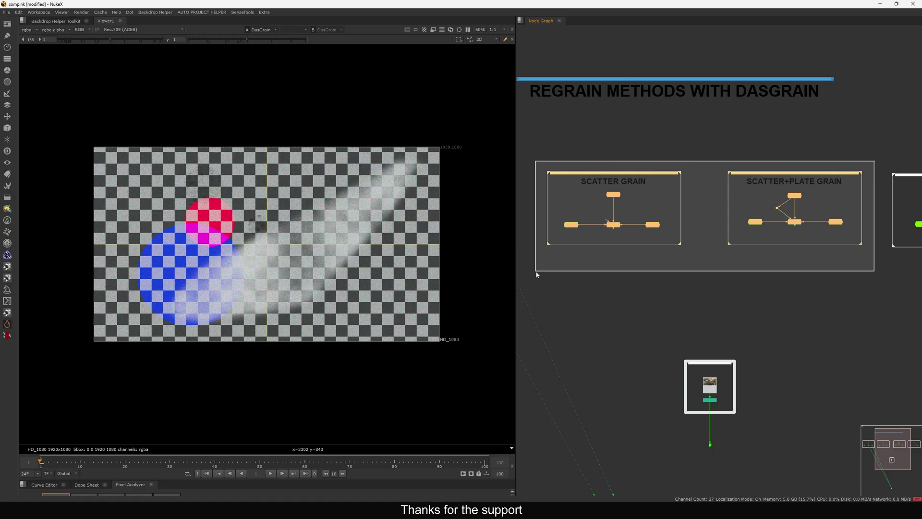
# View the footage from the dot below BackdropNode6 and inspect the woman's hair and jacket up close.
pyautogui.moveTo(699, 324); pyautogui.dragTo(686, 259, button='middle')
pyautogui.moveTo(669, 406); pyautogui.dragTo(733, 371)
pyautogui.press('1')
pyautogui.moveTo(724, 368); pyautogui.dragTo(702, 349, button='middle')
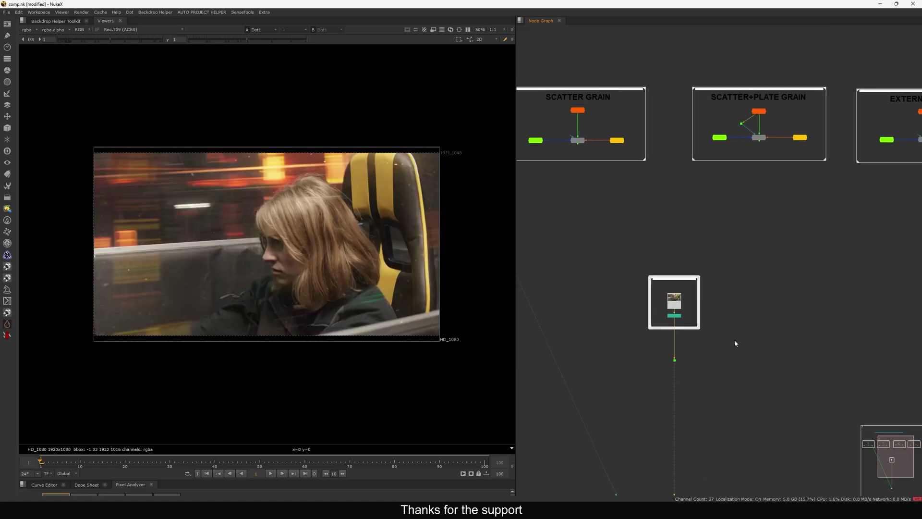
pyautogui.scroll(3, 298, 298)
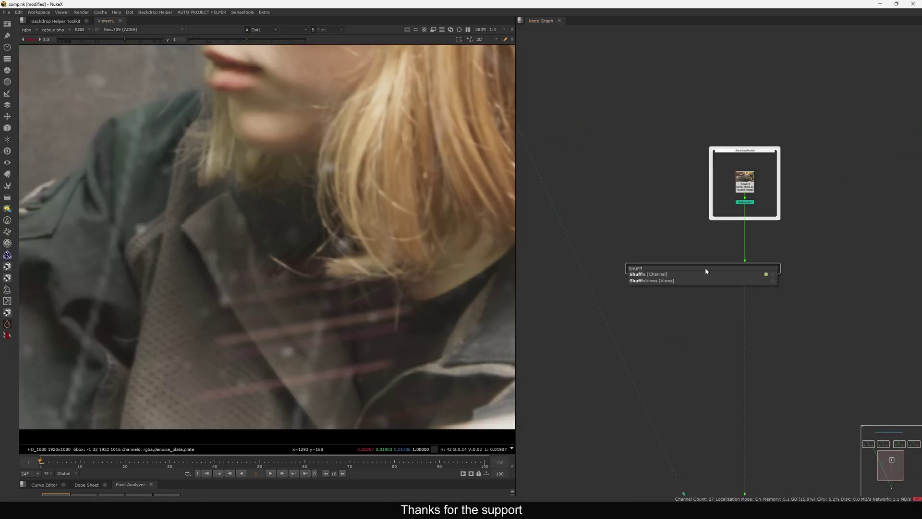
# Add a Shuffle node and connect it to the dot below BackdropNode6.
pyautogui.press('Down')
pyautogui.press('Return')
pyautogui.press('Escape')
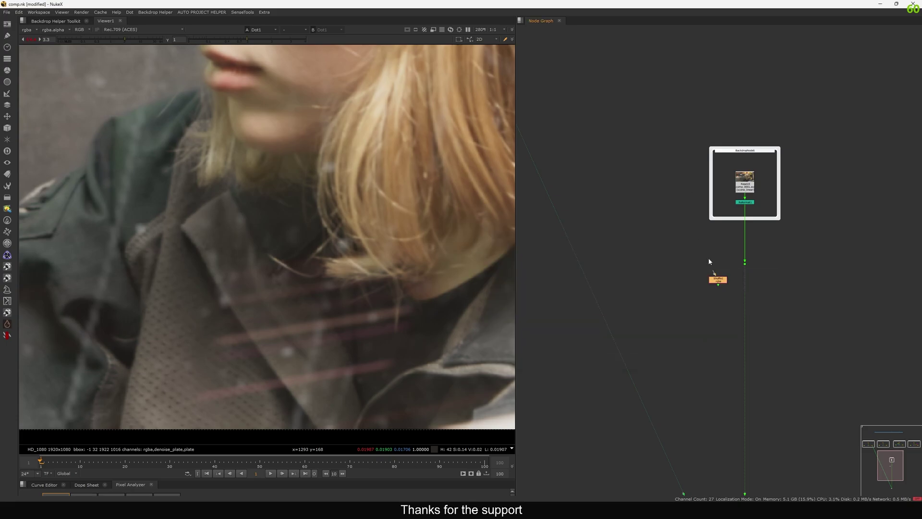
pyautogui.scroll(2, 696, 246)
pyautogui.moveTo(702, 257); pyautogui.dragTo(649, 268)
# Set the Shuffle1 node's input layer to denoise_plate.
pyautogui.doubleClick(649, 267)
pyautogui.moveTo(619, 231); pyautogui.dragTo(603, 164)
pyautogui.click(541, 215)
pyautogui.click(541, 253)
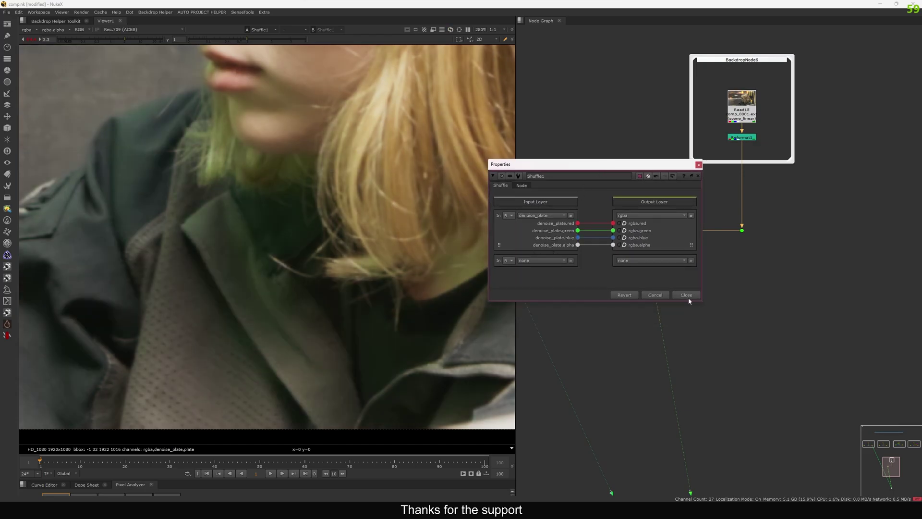
# Duplicate the denoise_plate Shuffle node and connect the copy to the other side of the dot below BackdropNode6.
pyautogui.press('Escape')
pyautogui.hotkey('ctrl', 'c')
pyautogui.click(712, 274)
pyautogui.hotkey('ctrl', 'v')
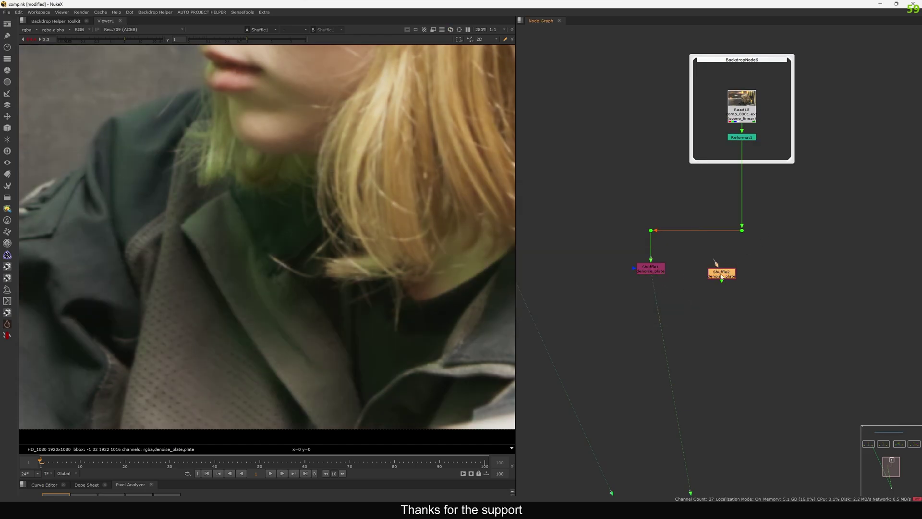
pyautogui.moveTo(720, 272); pyautogui.dragTo(840, 269)
# Set the Shuffle2 node's input layer to plate.
pyautogui.press('1')
pyautogui.doubleClick(840, 269)
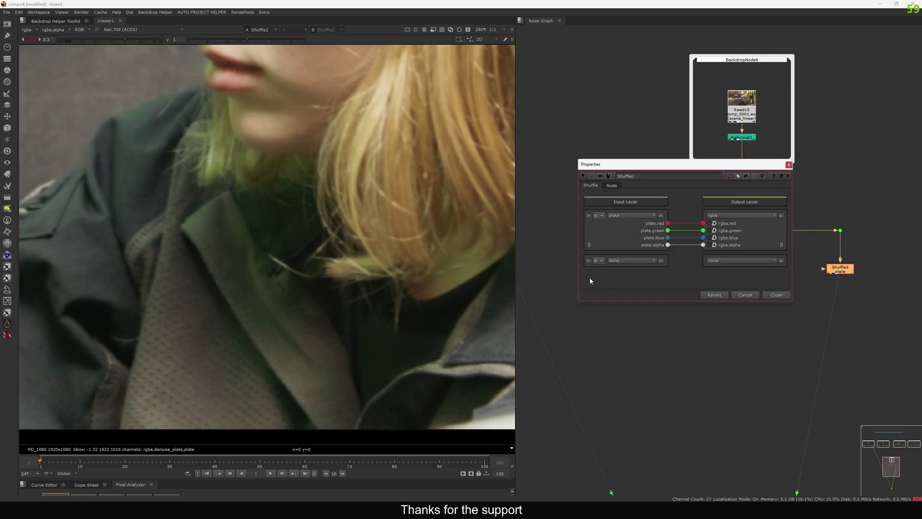
pyautogui.click(753, 295)
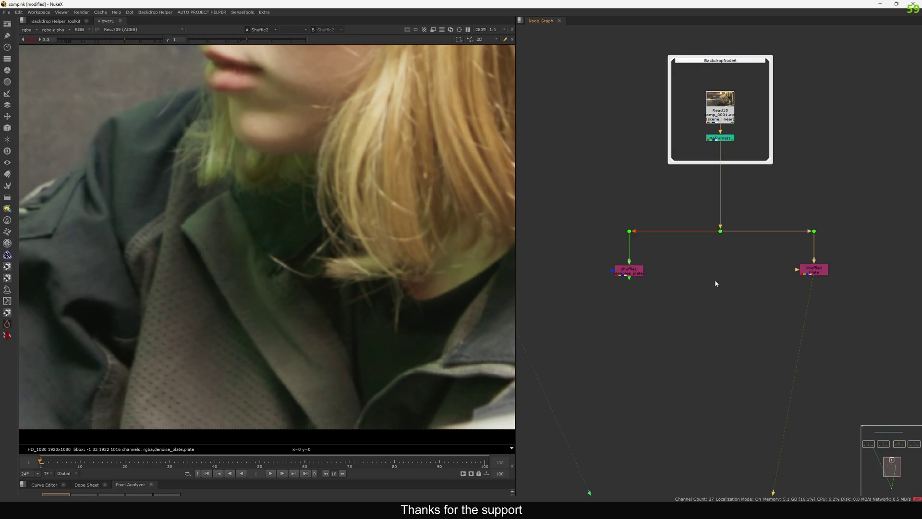
# Compare the Shuffle1 denoised plate with the Shuffle2 plate up close on the woman's jacket collar.
pyautogui.scroll(1, 330, 270)
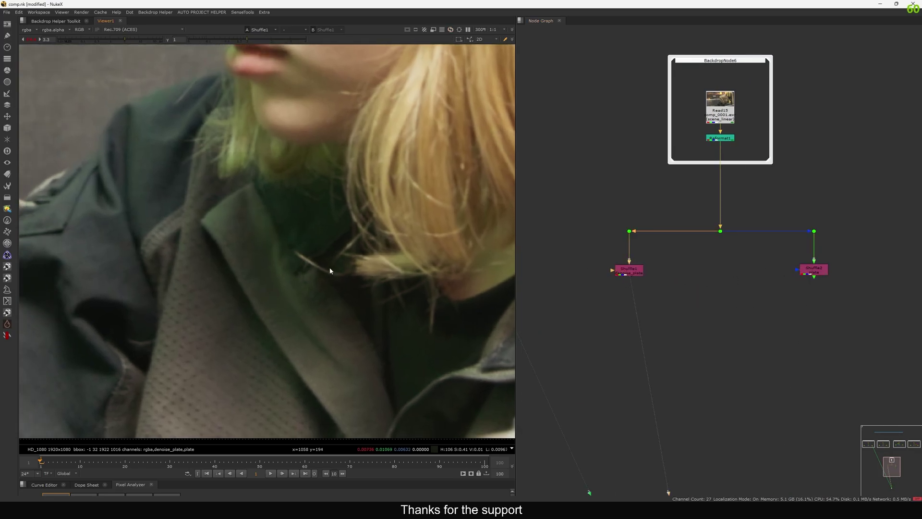
pyautogui.click(813, 269)
pyautogui.press('1')
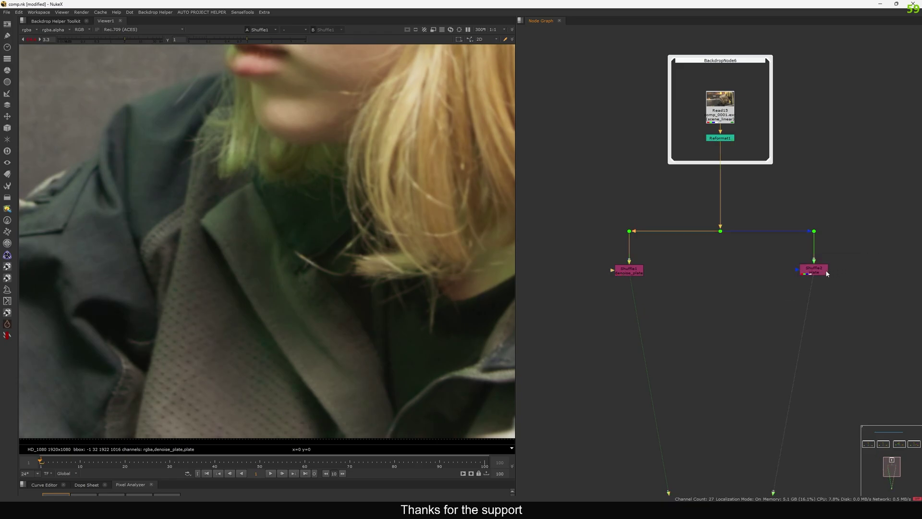
pyautogui.scroll(5, 296, 261)
pyautogui.press('2')
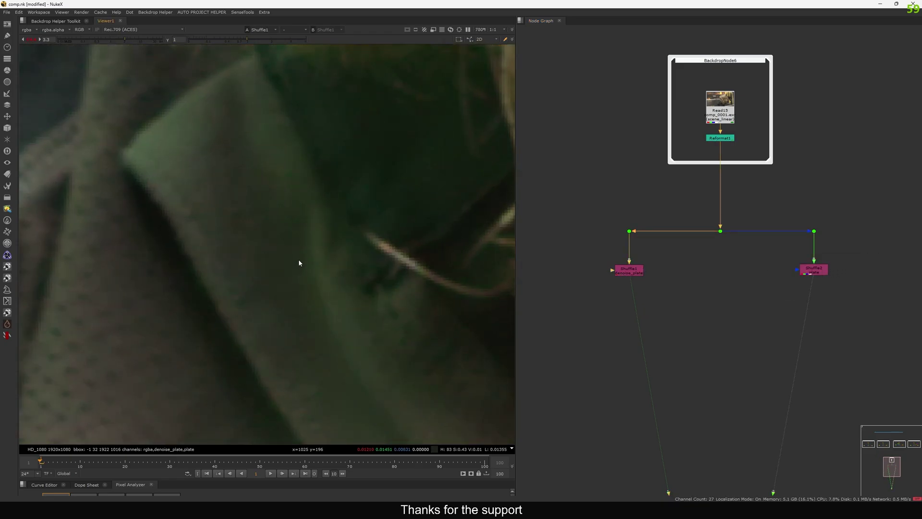
# View the comp from the central dot and add a DasGrain node below it, fed by that dot.
pyautogui.click(720, 231)
pyautogui.press('1')
pyautogui.scroll(-3, 300, 237)
pyautogui.moveTo(711, 322); pyautogui.dragTo(703, 314, button='middle')
pyautogui.press('Tab')
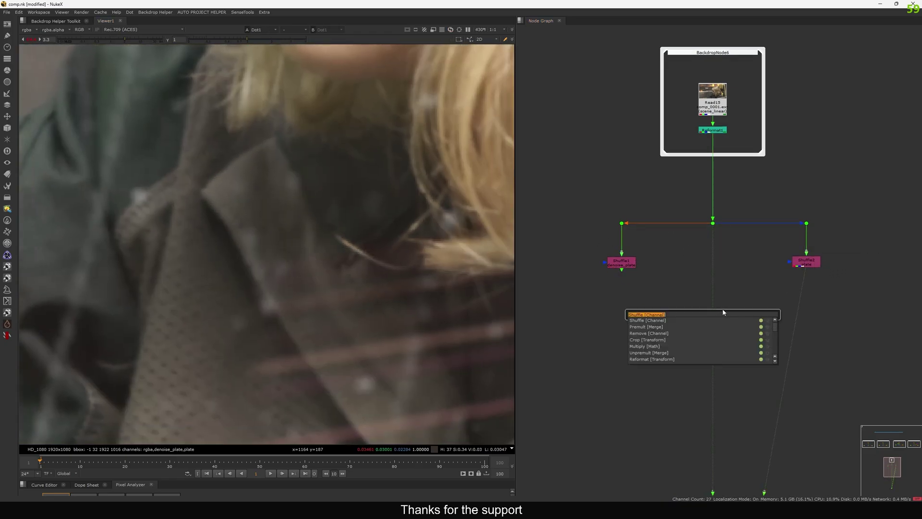
pyautogui.write('Dst')
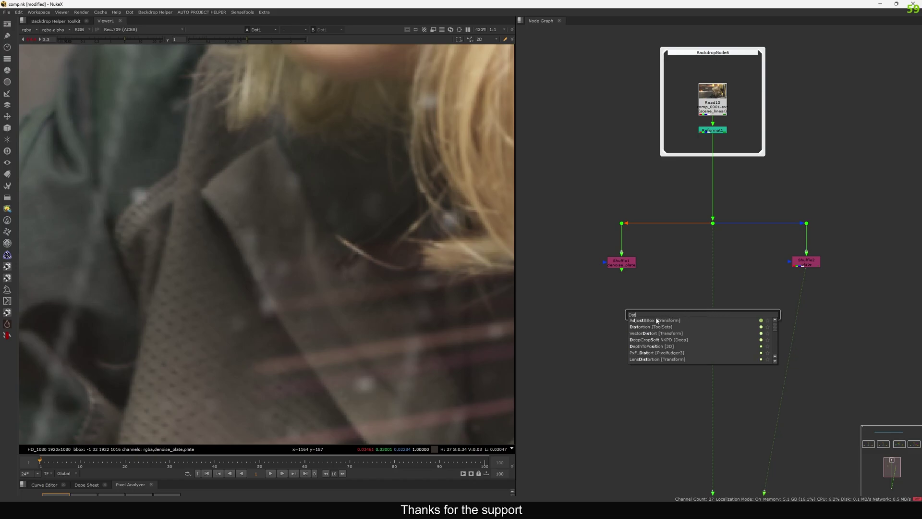
pyautogui.press('BackSpace')
pyautogui.press('Return')
pyautogui.scroll(2, 786, 310)
# Connect the DasGrain node's PLATE input to Shuffle2 and its DEGRAINED_PLATE input to Shuffle1, and tidy the node's position.
pyautogui.moveTo(703, 314); pyautogui.dragTo(808, 247)
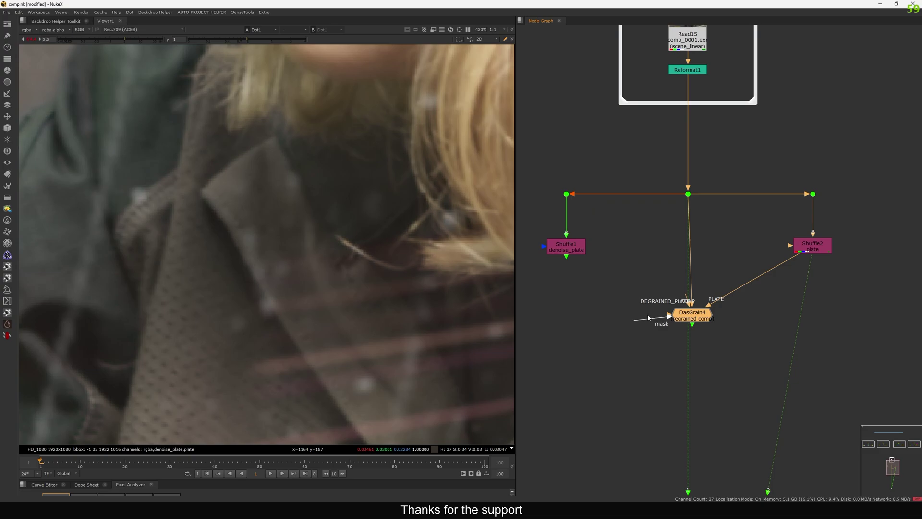
pyautogui.moveTo(683, 299); pyautogui.dragTo(567, 247)
pyautogui.moveTo(698, 318); pyautogui.dragTo(693, 305)
# Run the grain analysis in DasGrain4 and view the regrained comp with the woman's head framed.
pyautogui.doubleClick(693, 305)
pyautogui.click(551, 302)
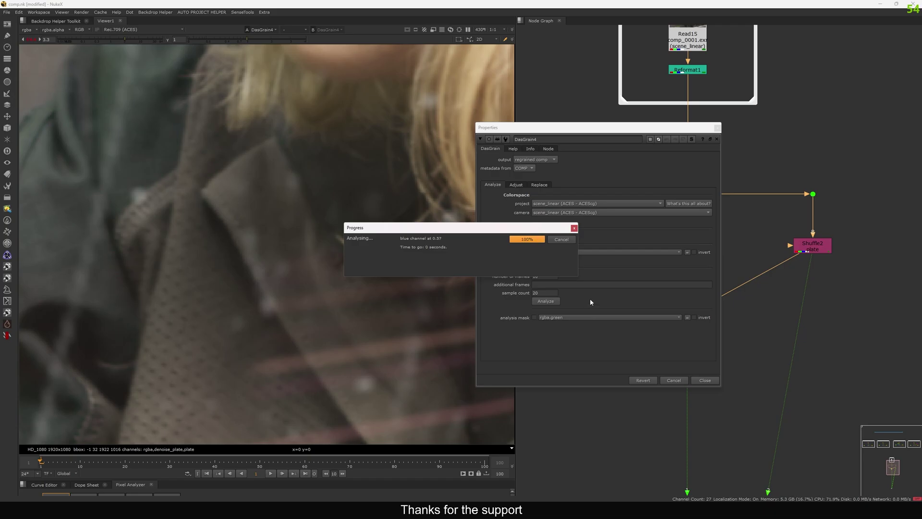
pyautogui.moveTo(538, 129); pyautogui.dragTo(588, 114)
pyautogui.press('f')
pyautogui.scroll(3, 238, 225)
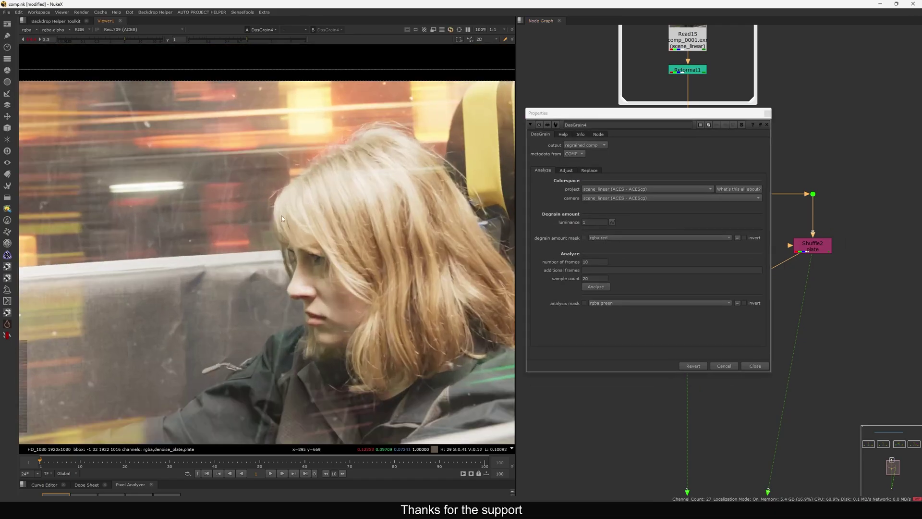
# Set the viewer gain to 1.4 and gamma to 0.52, and compare the plate's green screen with the DasGrain4 output up close.
pyautogui.moveTo(718, 115); pyautogui.dragTo(540, 302)
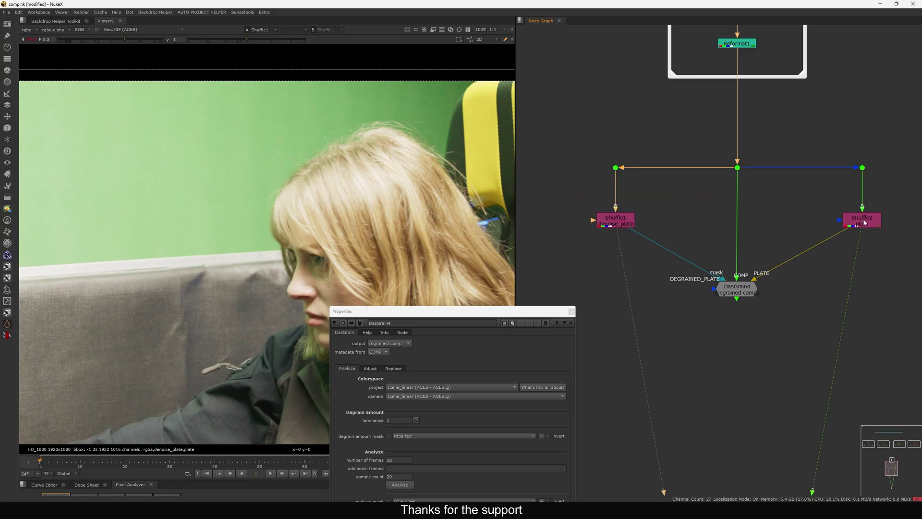
pyautogui.moveTo(125, 39); pyautogui.dragTo(92, 39)
pyautogui.moveTo(244, 40); pyautogui.dragTo(230, 39)
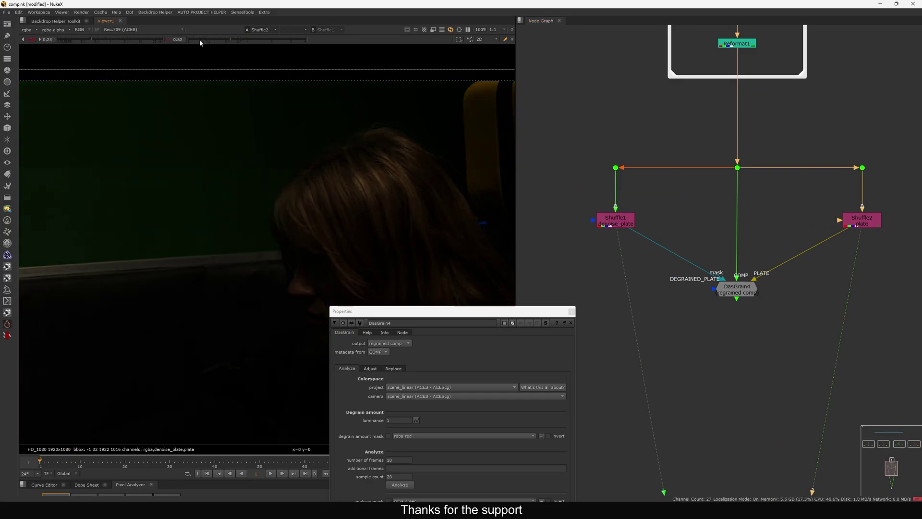
pyautogui.moveTo(104, 39); pyautogui.dragTo(114, 40)
pyautogui.moveTo(155, 162); pyautogui.dragTo(158, 166, button='middle')
pyautogui.scroll(5, 240, 163)
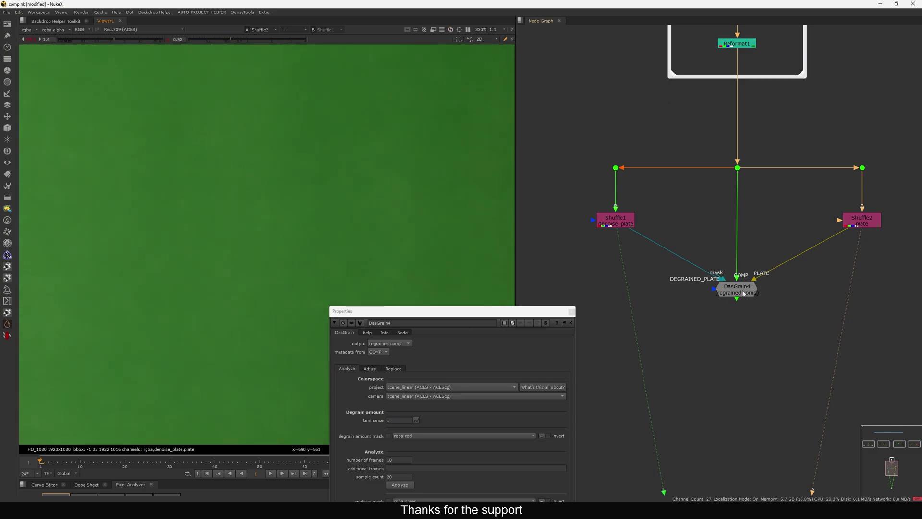
pyautogui.press('1')
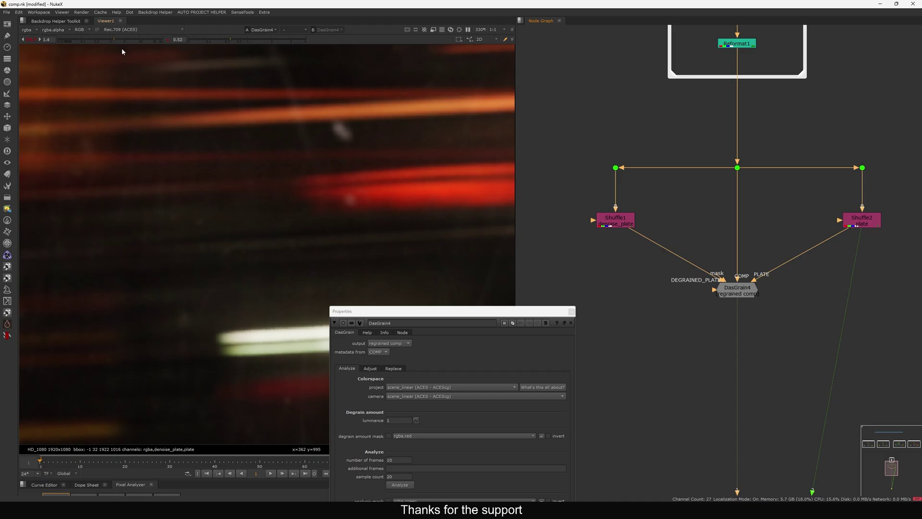